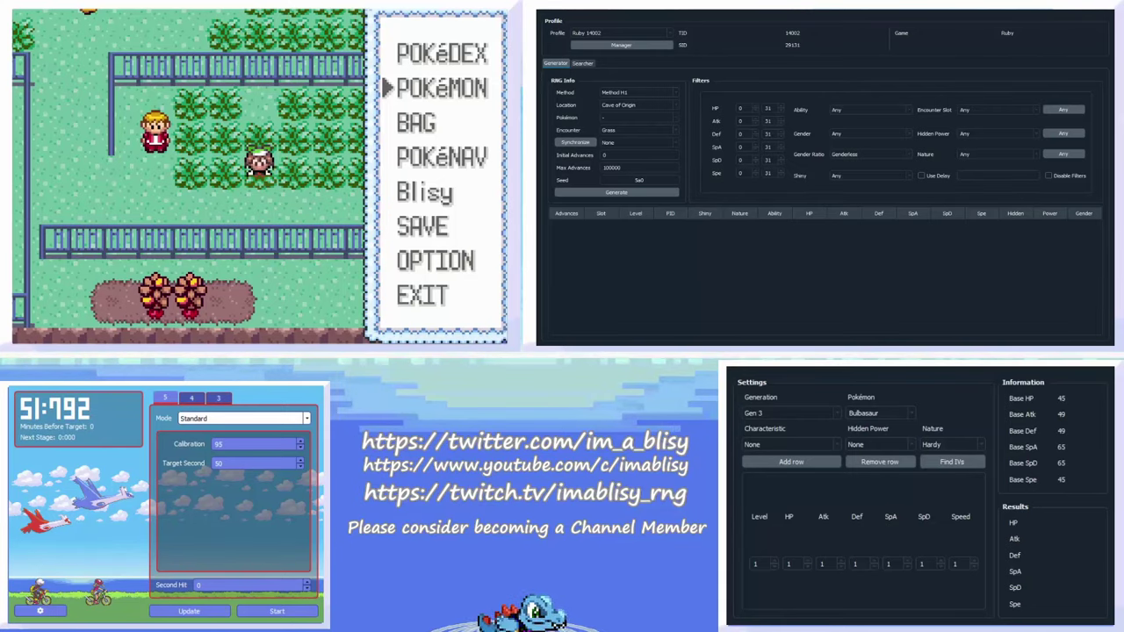
# Check Oddish's summary and its available Sweet Scent move in the party.
pyautogui.press('x')
pyautogui.press('Down')
pyautogui.press('Down')
pyautogui.press('Down')
pyautogui.press('Down')
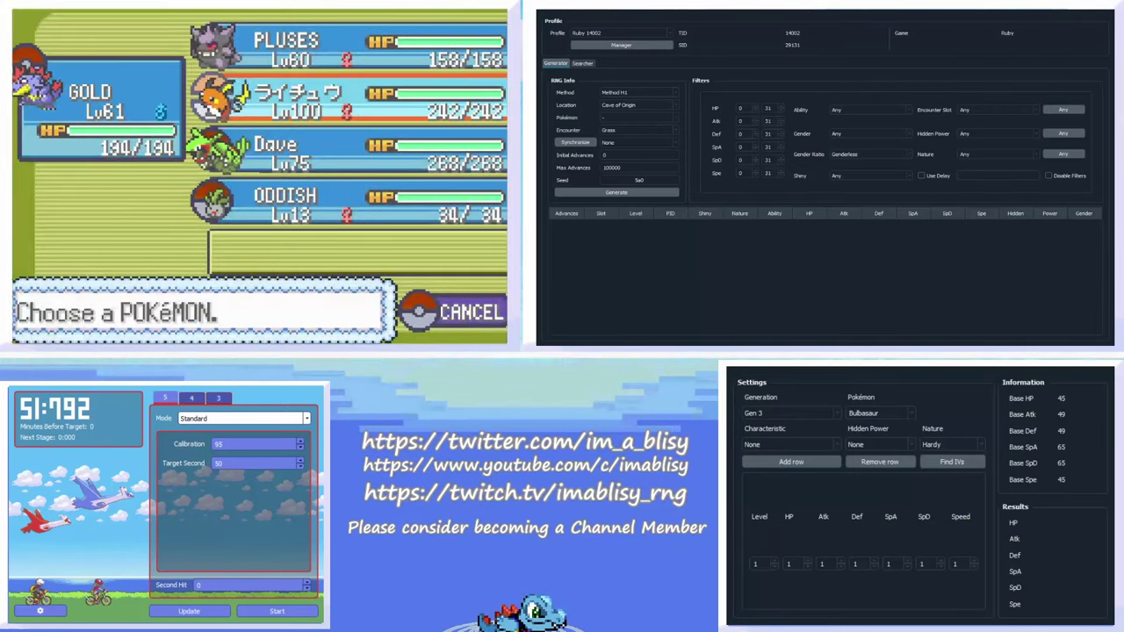
pyautogui.press('x')
pyautogui.press('x')
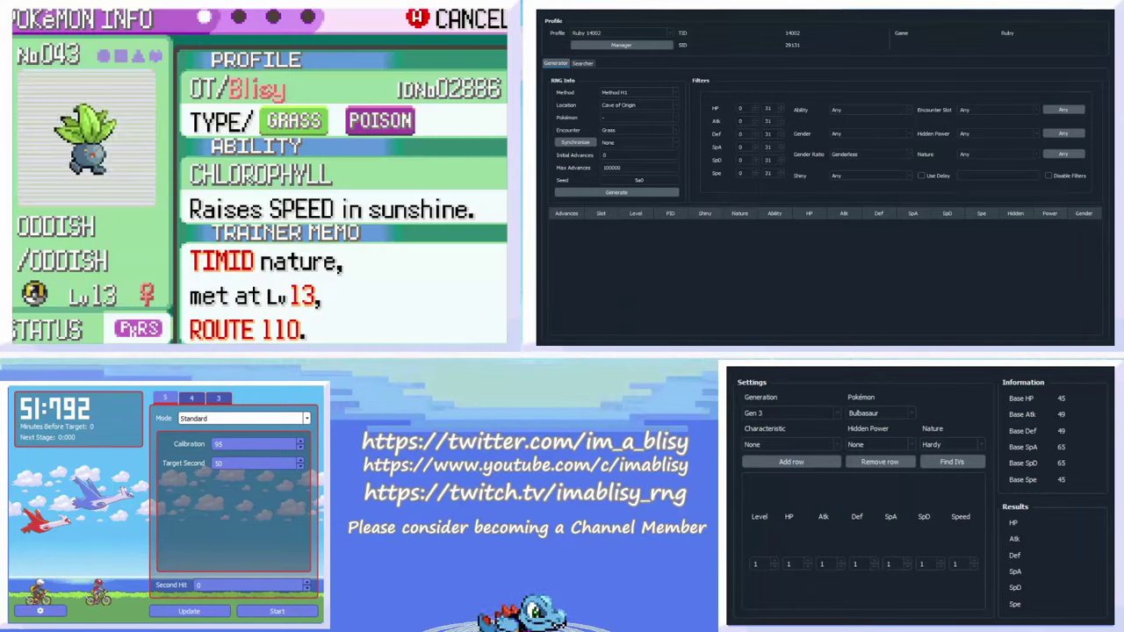
pyautogui.press('Right')
pyautogui.press('z')
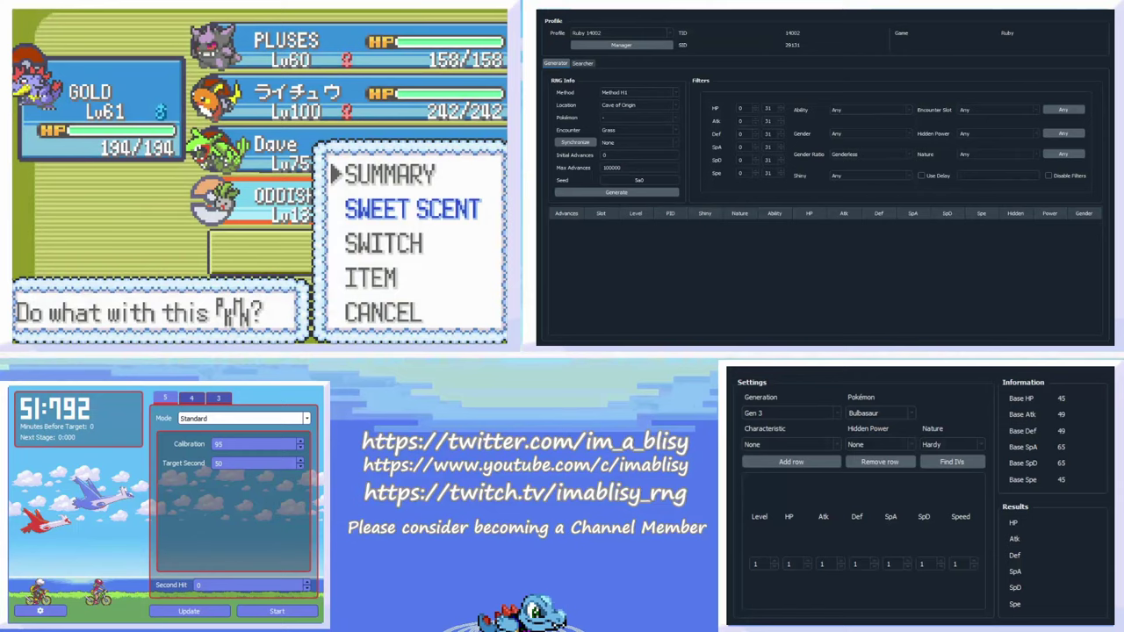
pyautogui.press('x')
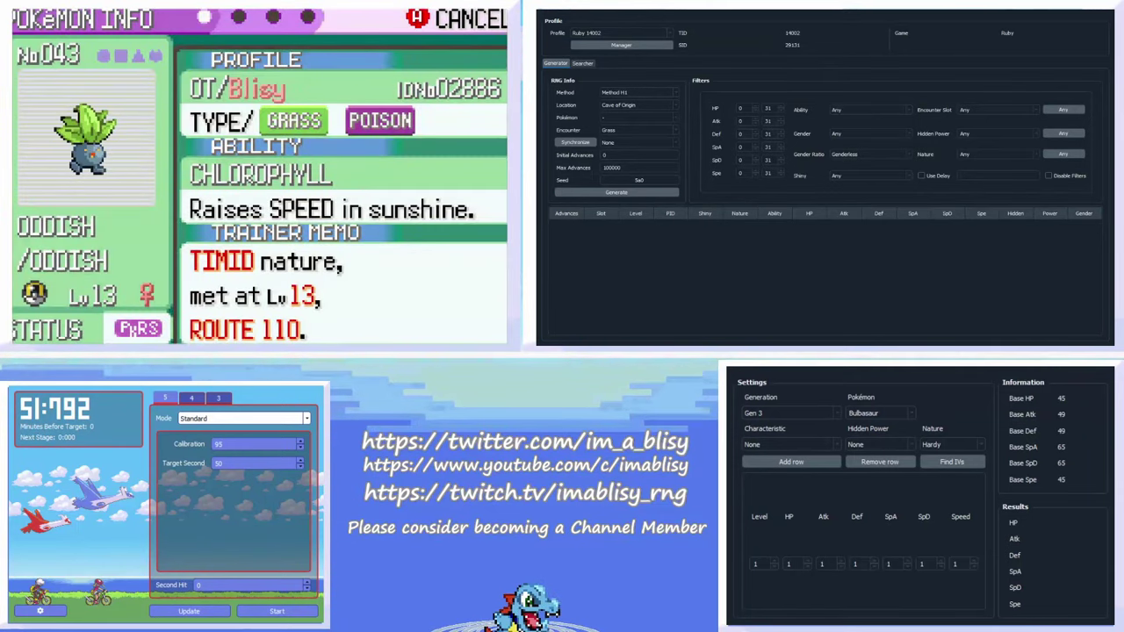
pyautogui.press('z')
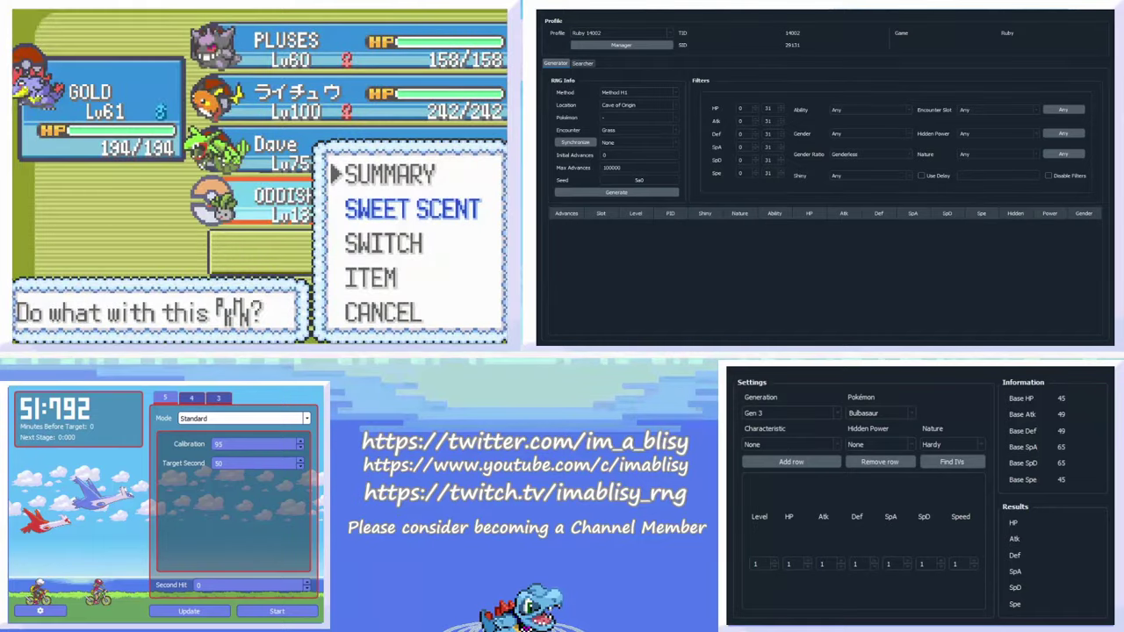
pyautogui.press('z')
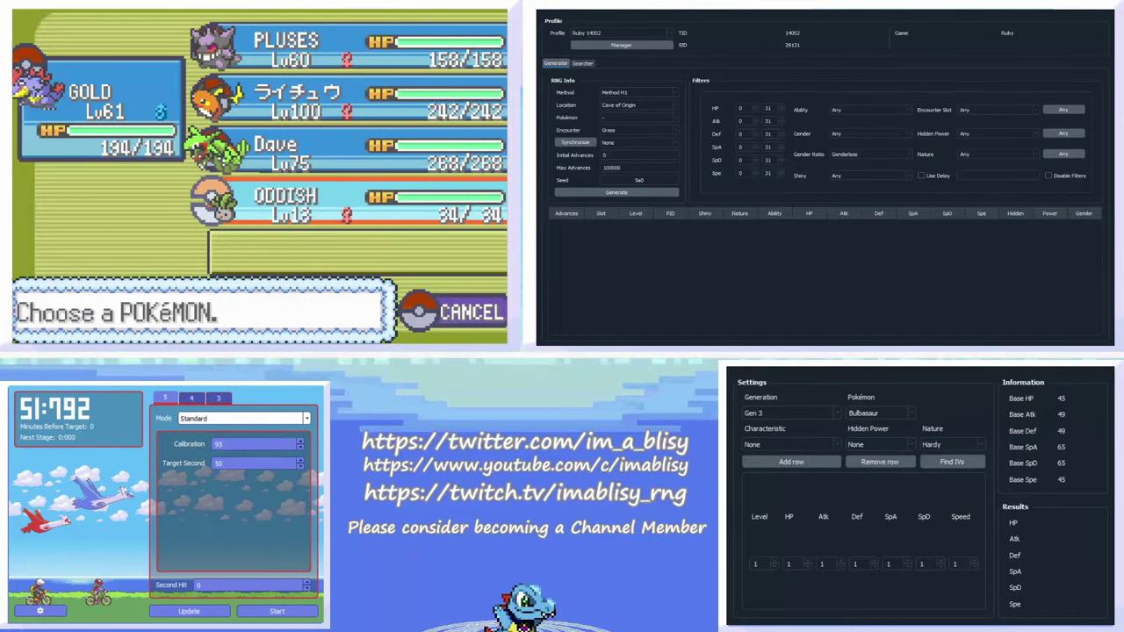
pyautogui.press('z')
# Open the bag and find the Rare Candy in the Items pocket.
pyautogui.press('Down')
pyautogui.press('x')
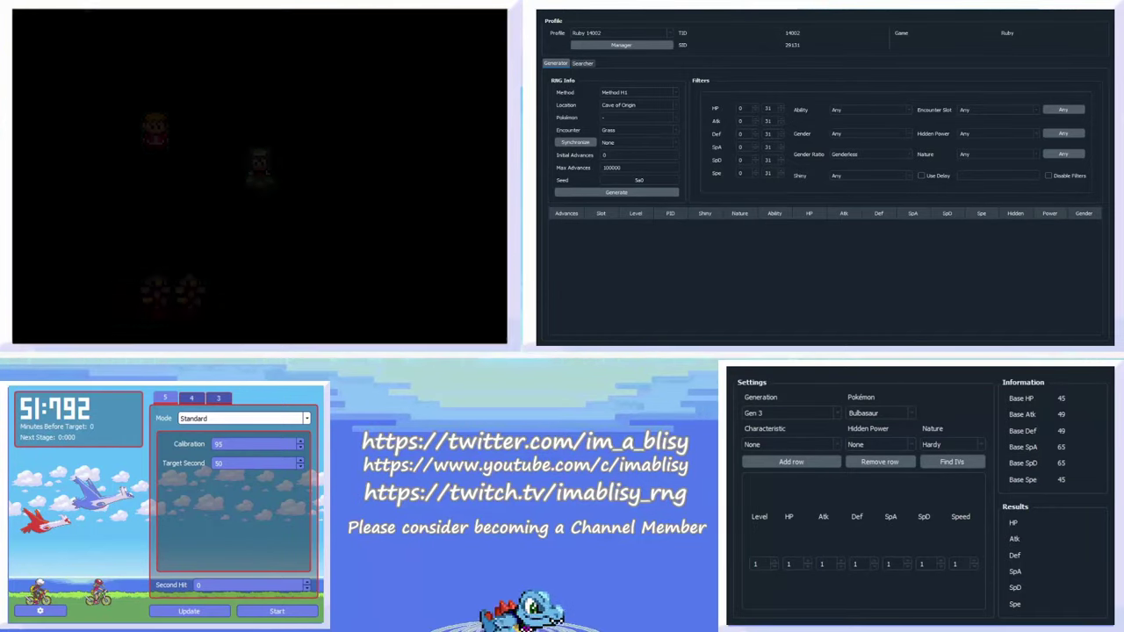
pyautogui.press('Down')
pyautogui.press('Down')
pyautogui.press('Down')
pyautogui.press('Down')
pyautogui.press('Down')
pyautogui.press('Down')
pyautogui.press('Down')
pyautogui.press('Down')
pyautogui.press('Down')
pyautogui.press('Down')
pyautogui.press('Down')
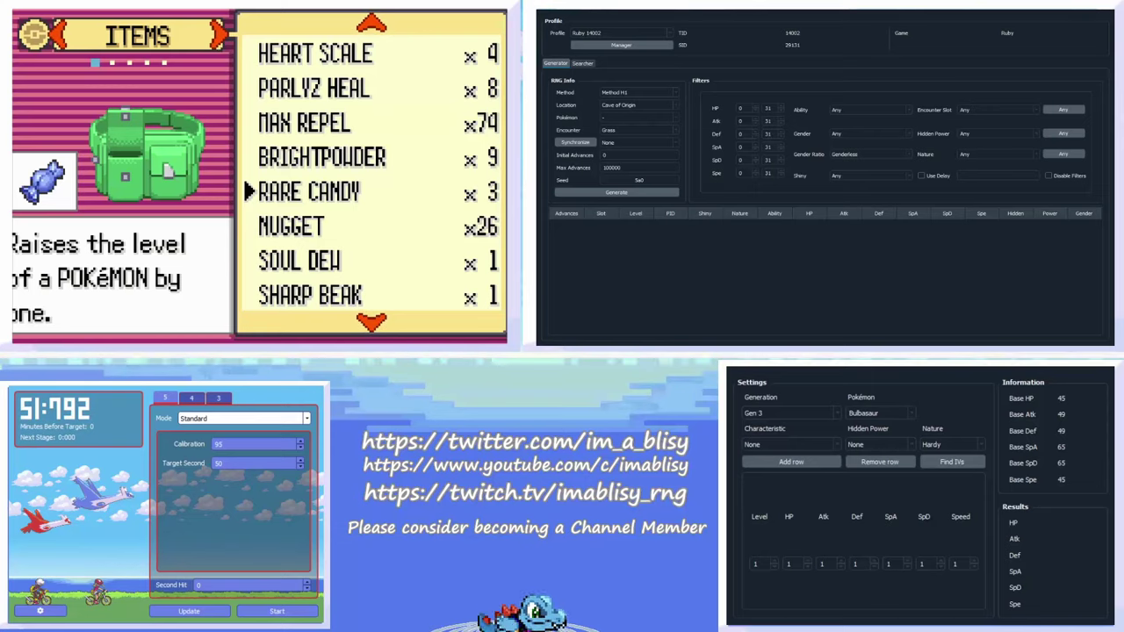
# Look through the Poké Balls pocket, return to the Items pocket and close the bag.
pyautogui.press('Right')
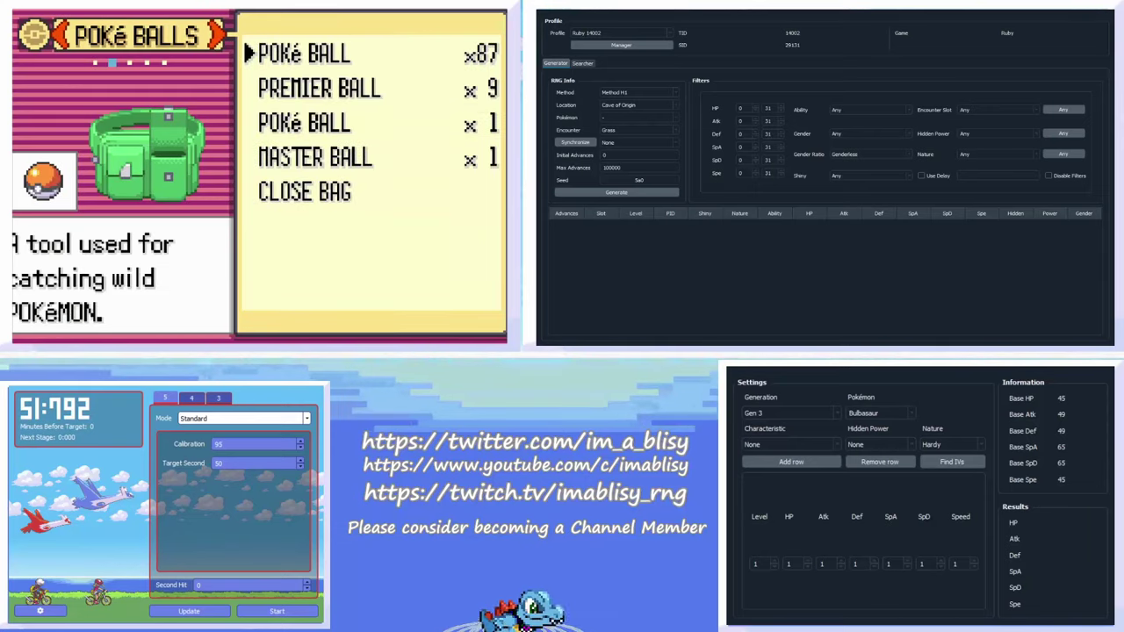
pyautogui.press('Down')
pyautogui.press('Down')
pyautogui.press('Down')
pyautogui.press('Up')
pyautogui.press('Up')
pyautogui.press('Up')
pyautogui.press('Left')
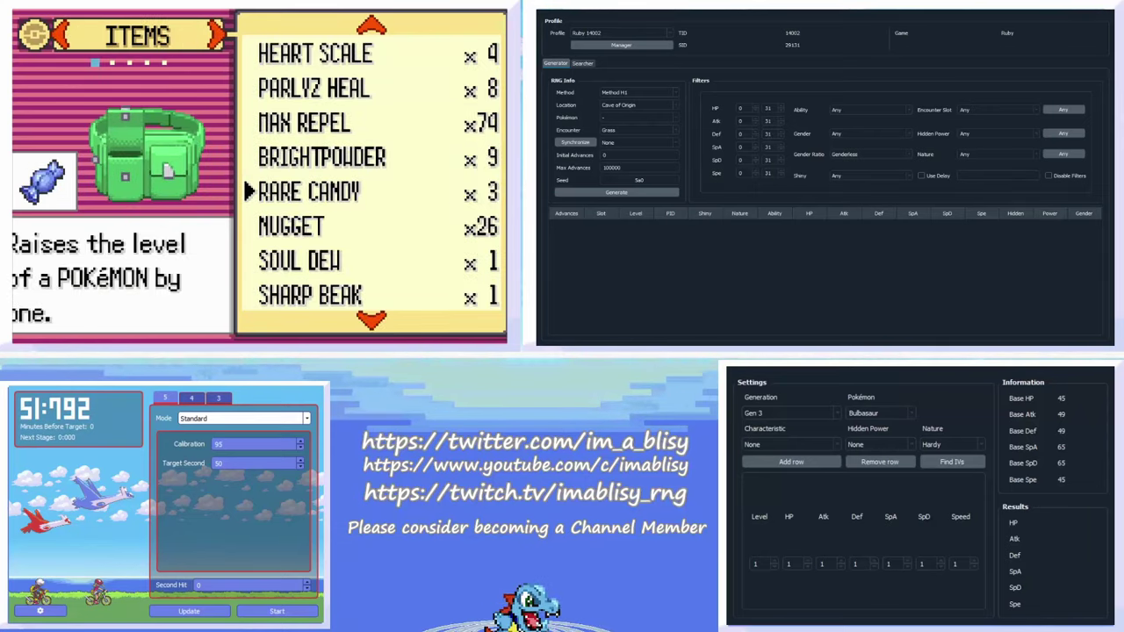
pyautogui.press('z')
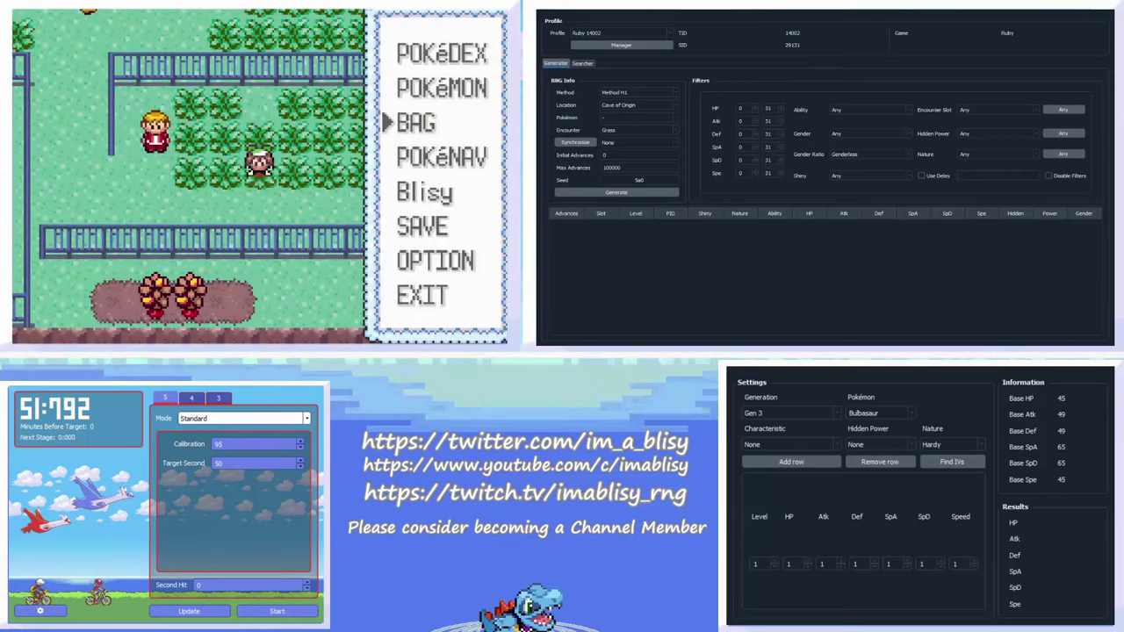
# View the trainer card through the Frontier Pass.
pyautogui.press('Down')
pyautogui.press('Down')
pyautogui.press('x')
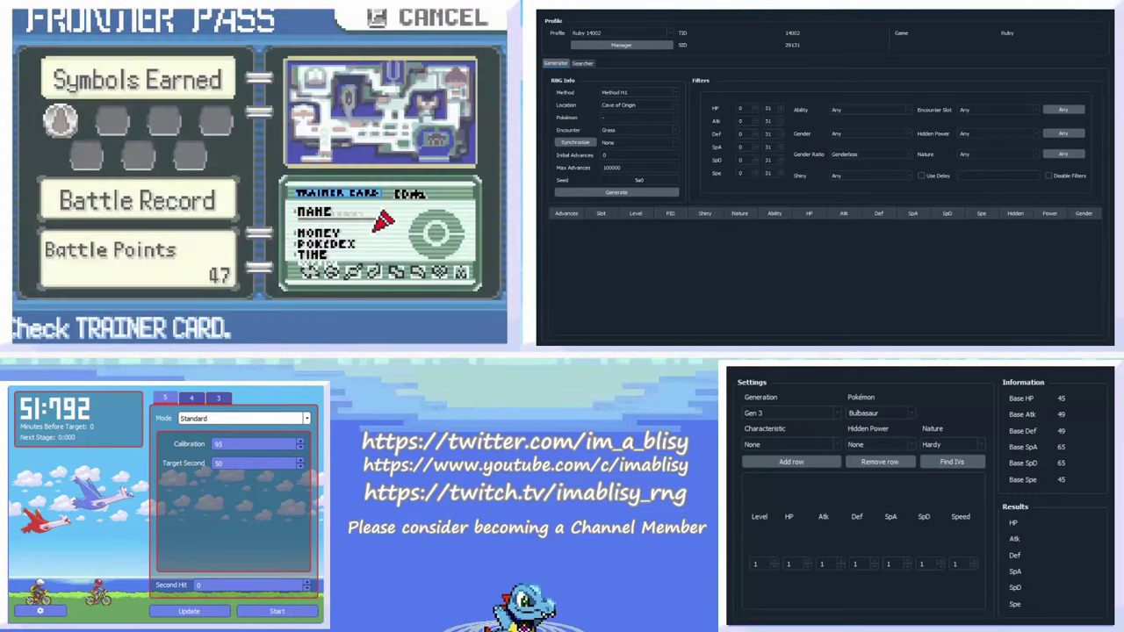
pyautogui.press('x')
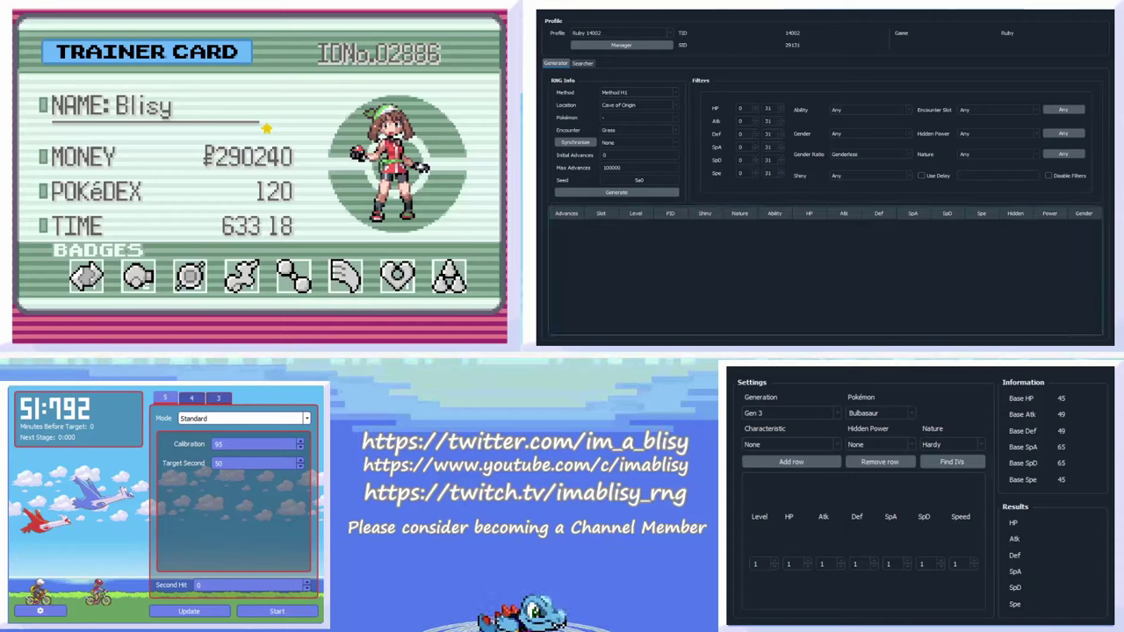
# Switch the timer to generation 3 mode and set its calibration to 0.
pyautogui.click(218, 399)
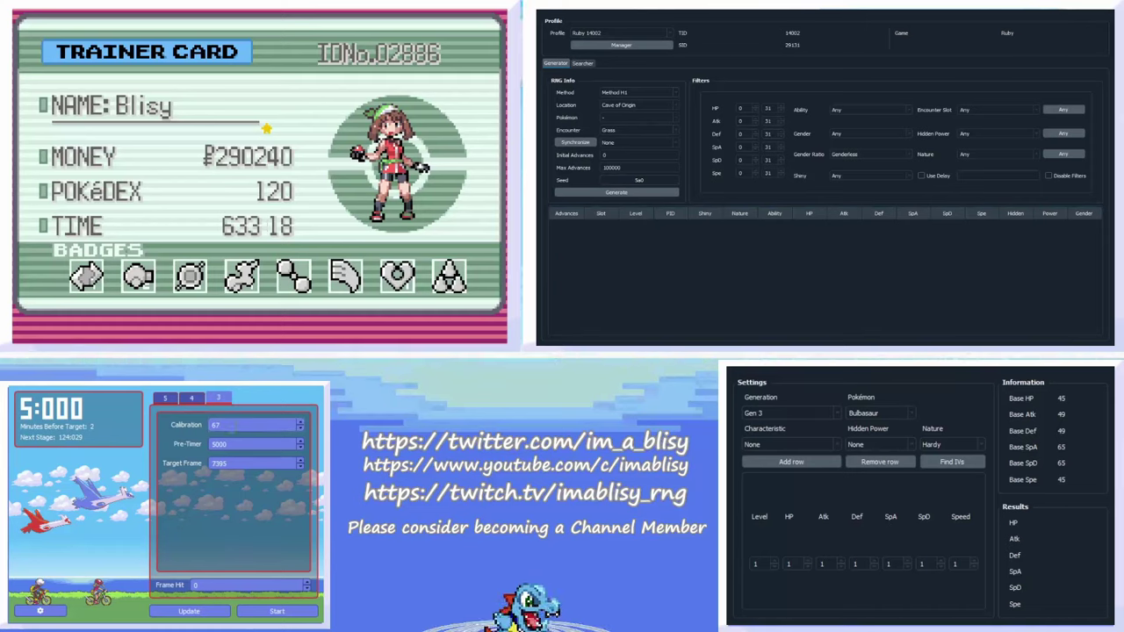
pyautogui.moveTo(235, 425); pyautogui.dragTo(86, 410)
pyautogui.write('0')
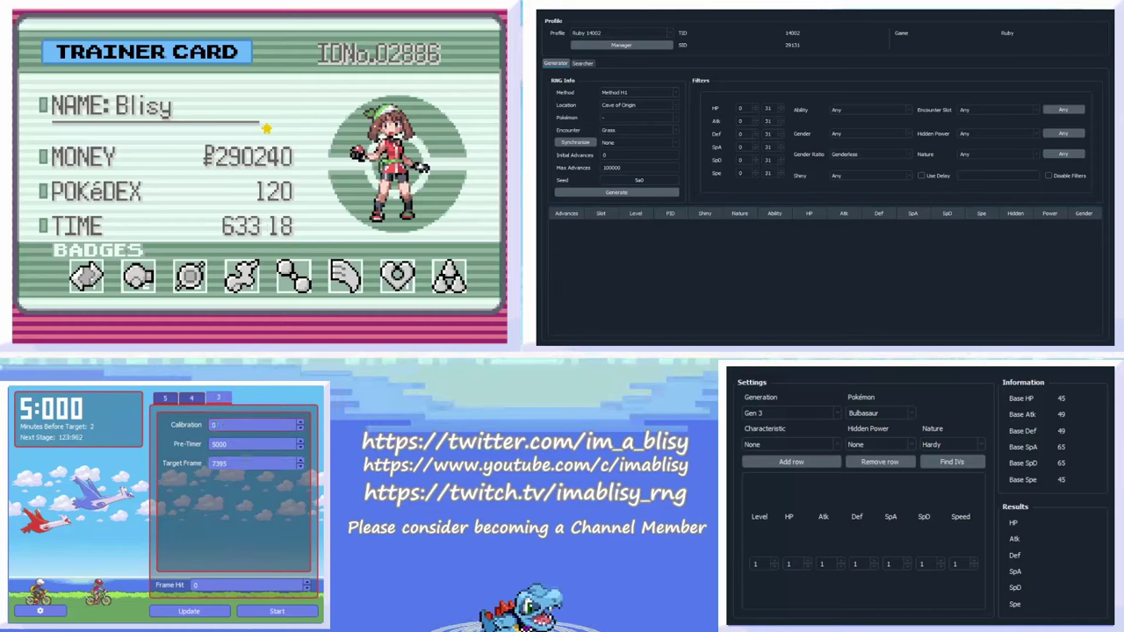
pyautogui.press('Tab')
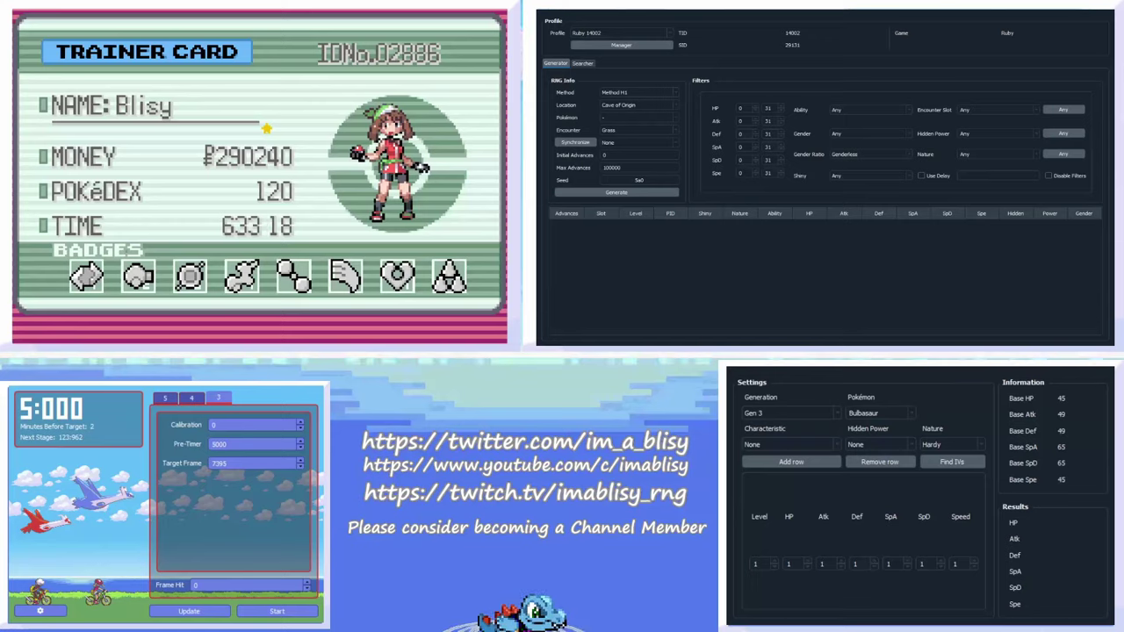
# Set the console in the timer settings to NDS-GBA.
pyautogui.click(41, 611)
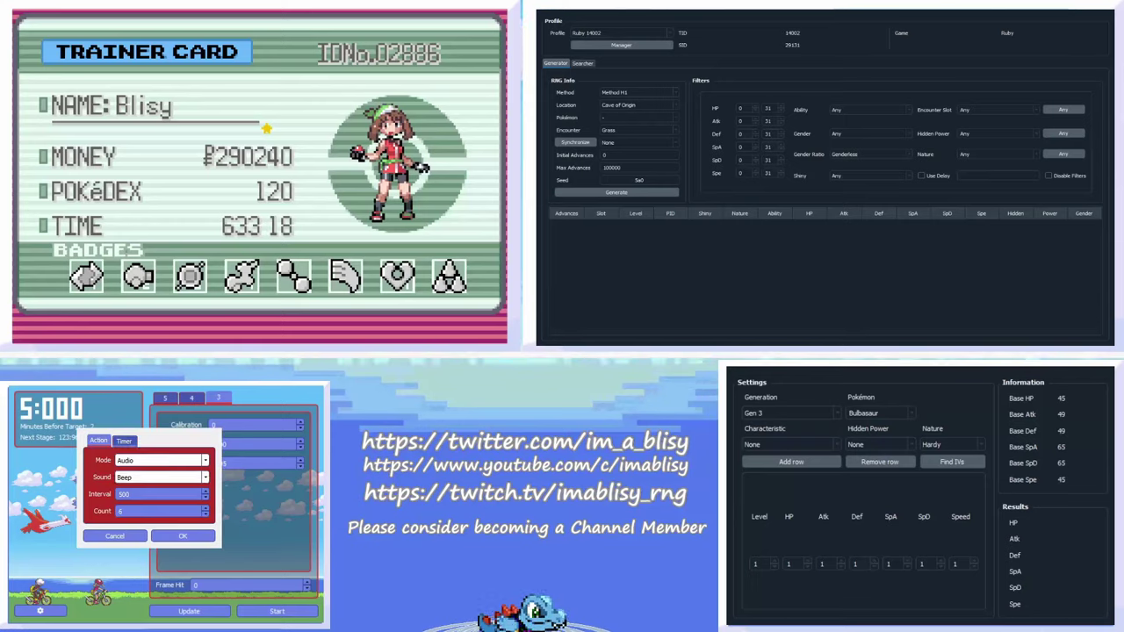
pyautogui.click(124, 440)
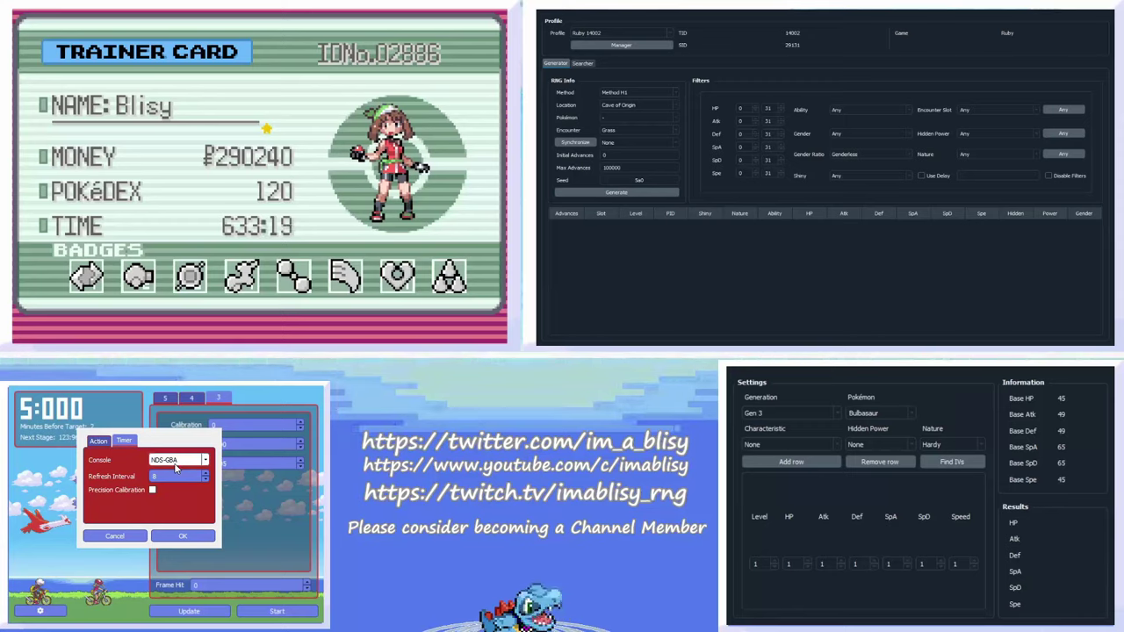
pyautogui.click(173, 474)
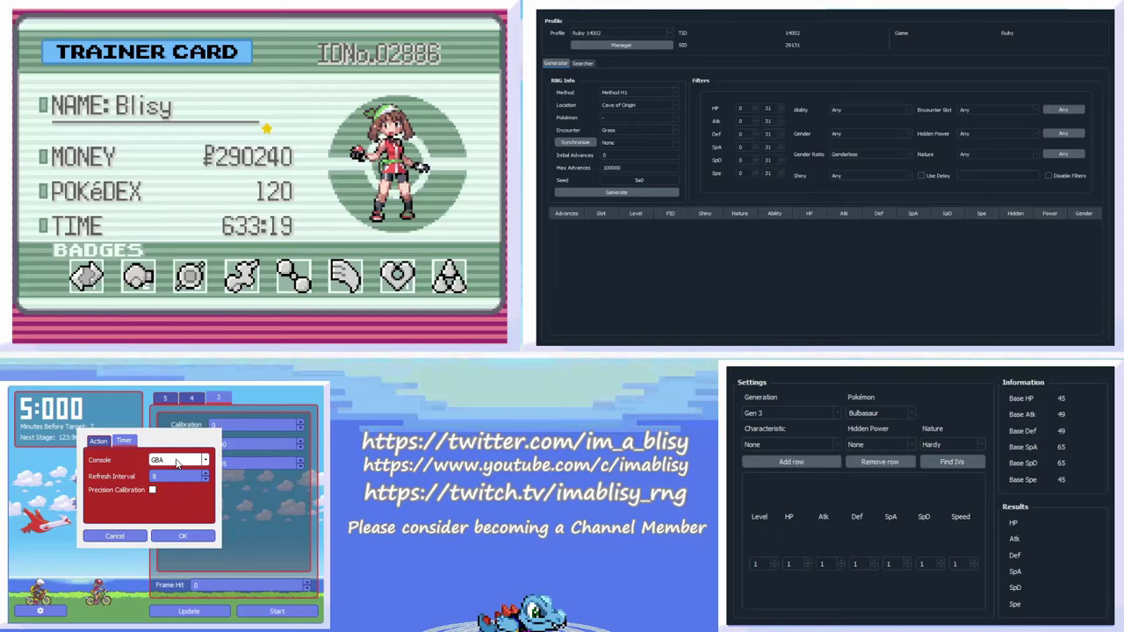
pyautogui.click(179, 462)
pyautogui.click(174, 483)
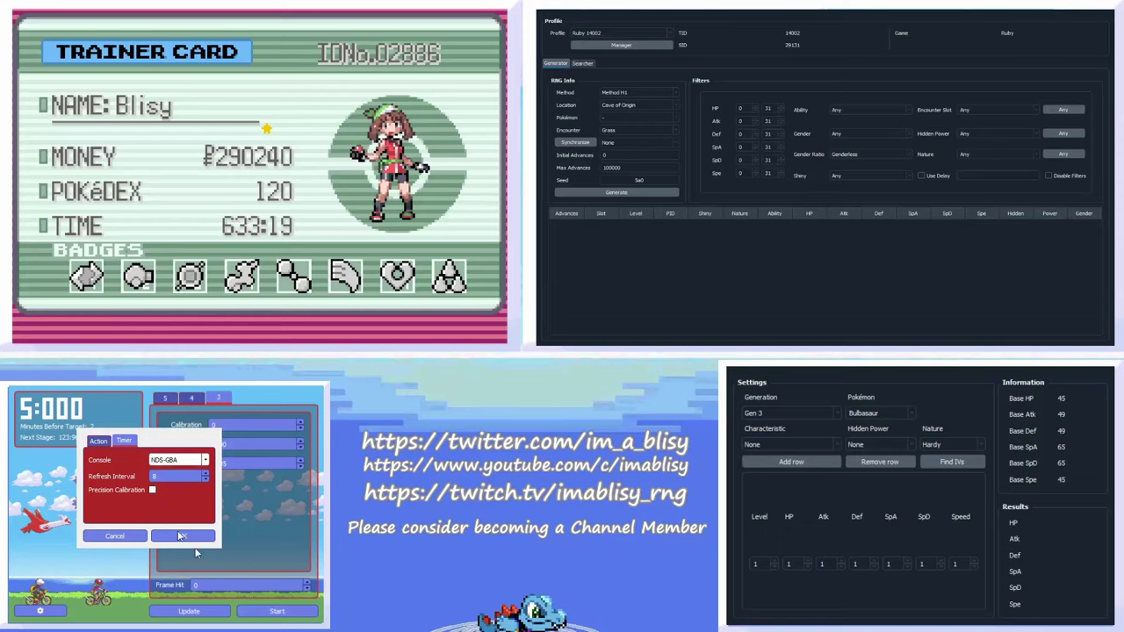
pyautogui.click(181, 535)
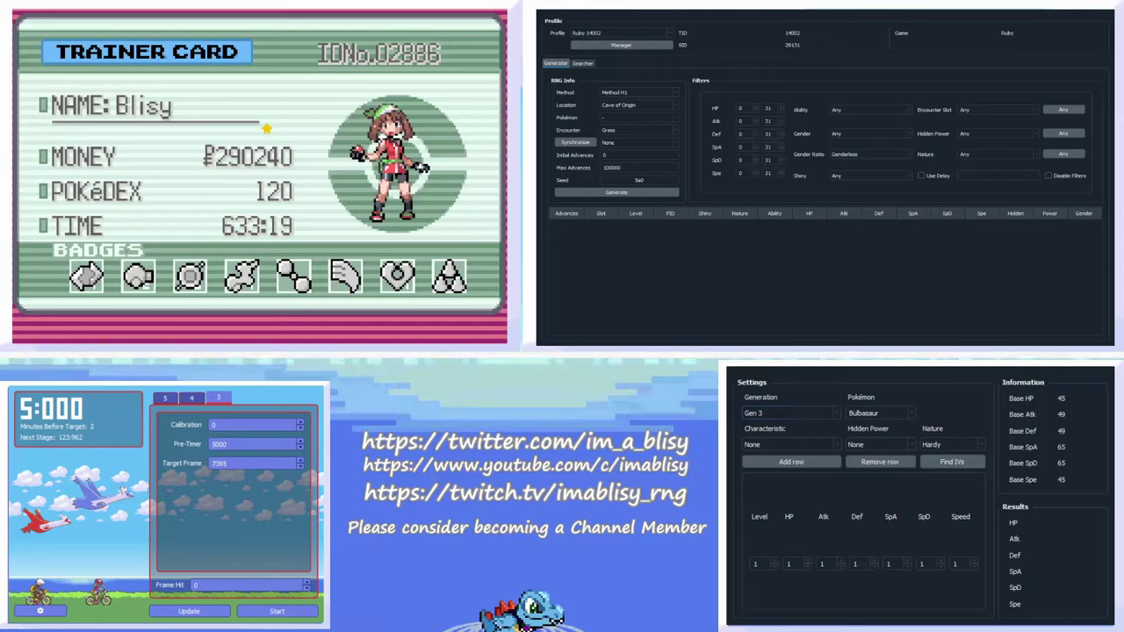
# Load the Emerald profile in the encounter generator, set the method to Method H2, and close the trainer card.
pyautogui.click(613, 58)
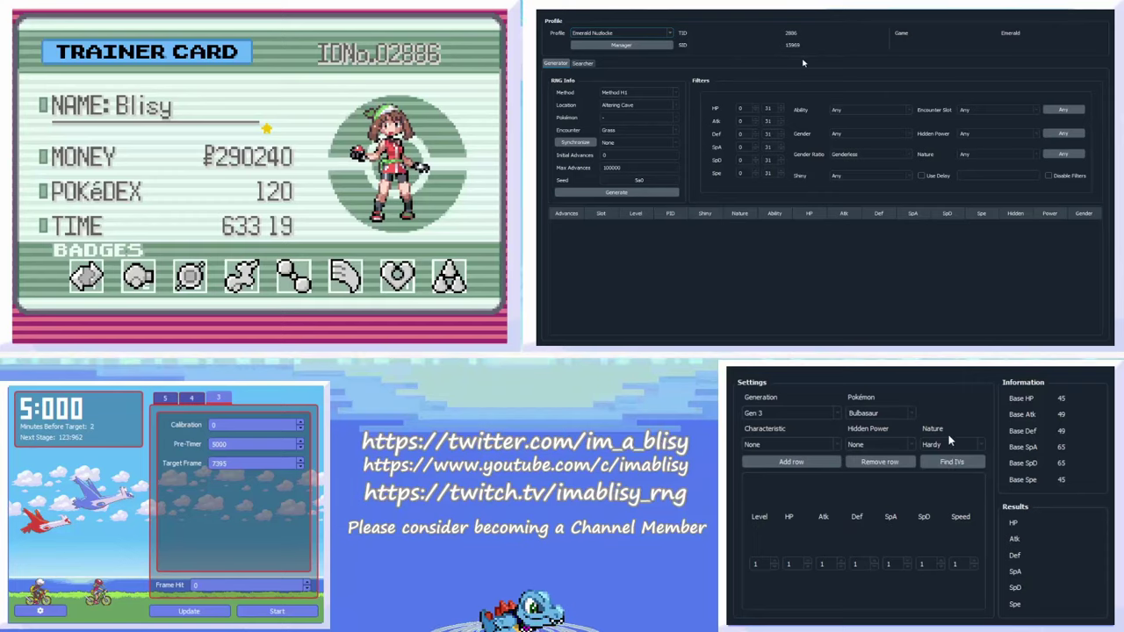
pyautogui.click(627, 93)
pyautogui.click(631, 106)
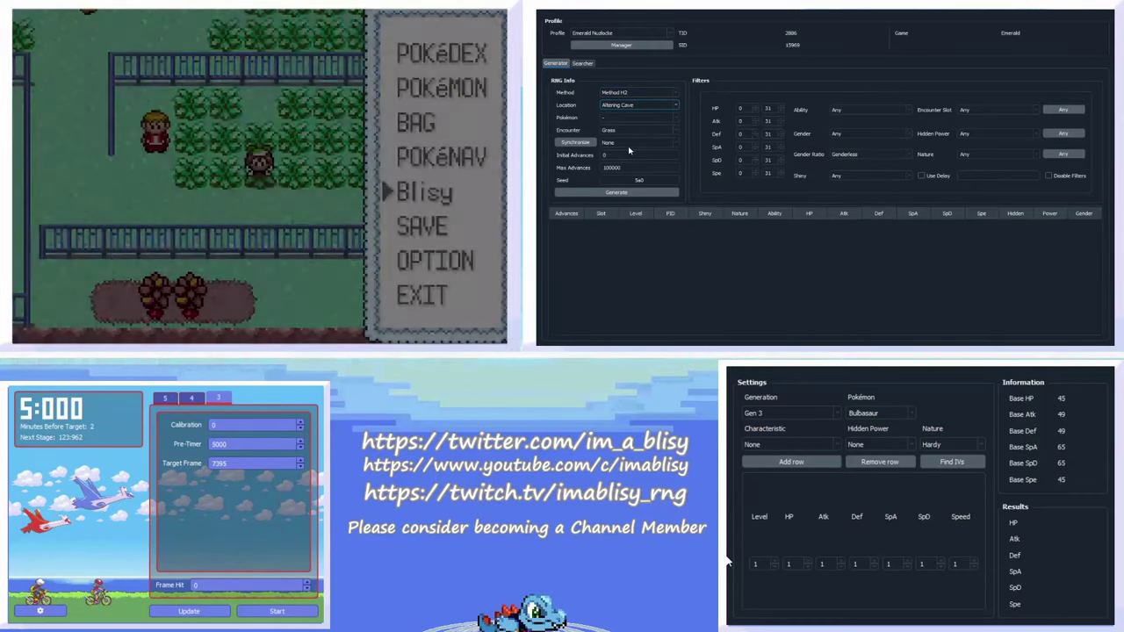
pyautogui.press('x')
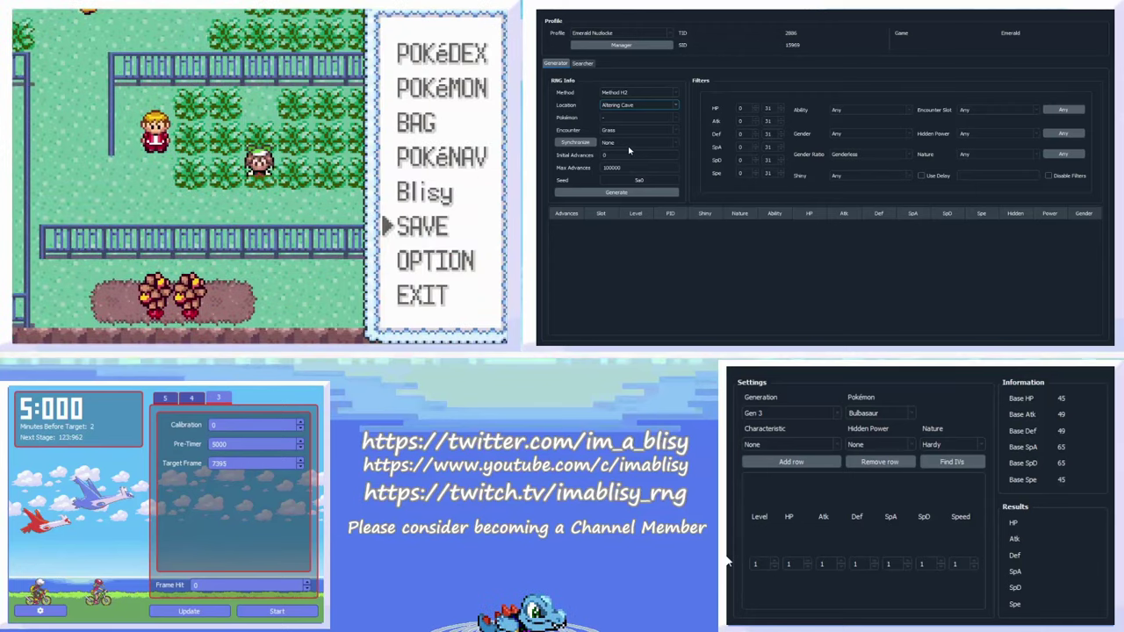
# Set the generator's encounter location to Route 121.
pyautogui.click(629, 150)
pyautogui.click(627, 119)
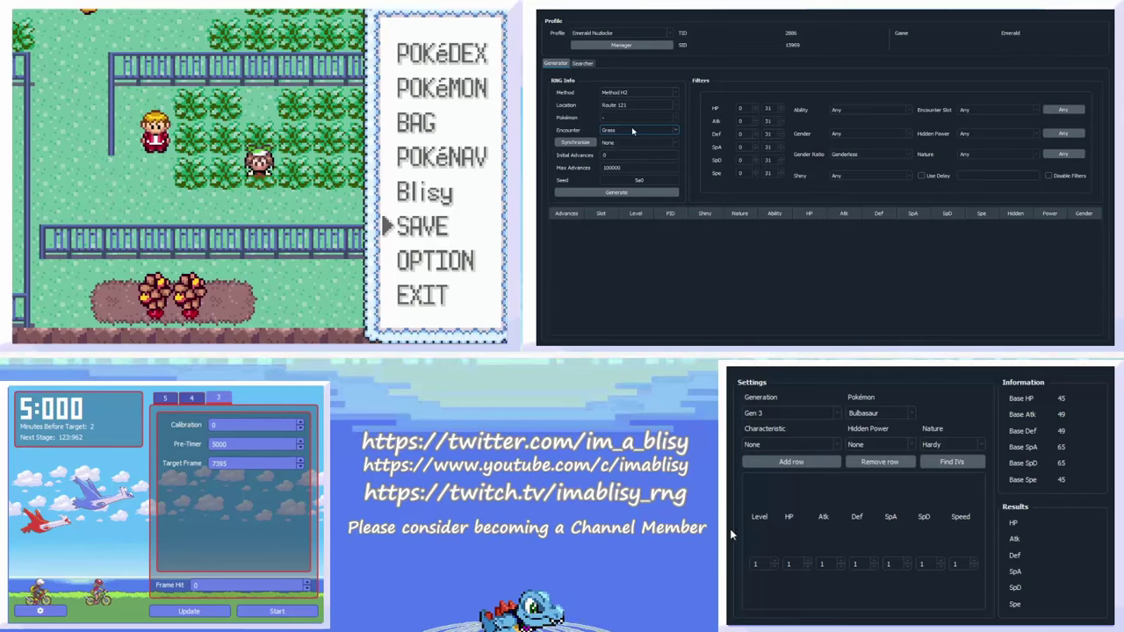
pyautogui.scroll(-4, 655, 131)
pyautogui.scroll(4, 655, 132)
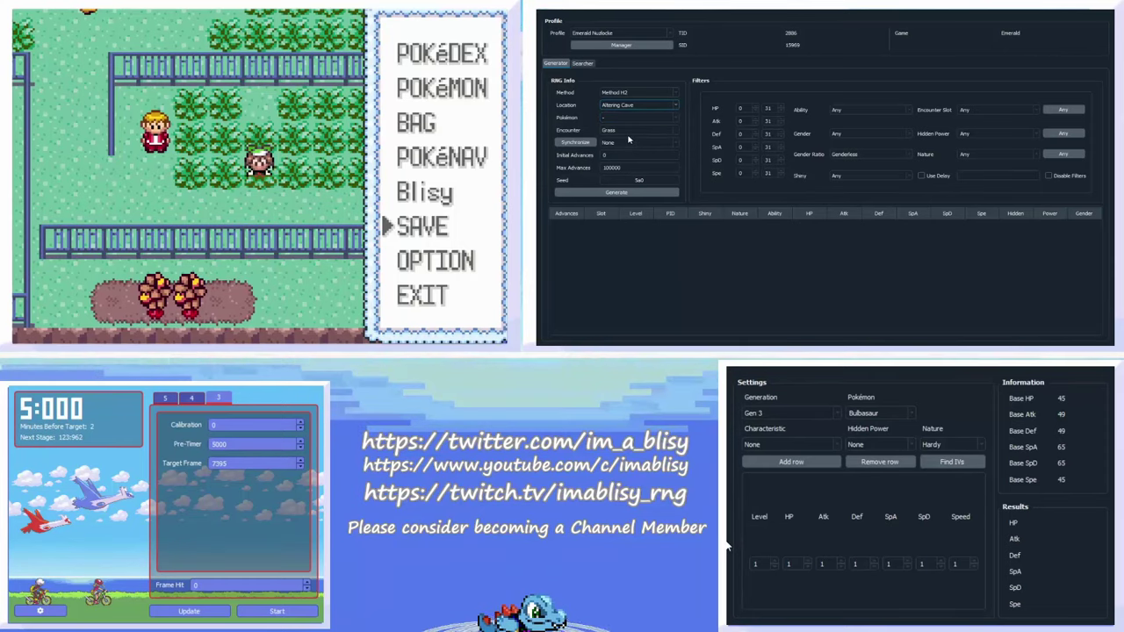
pyautogui.click(629, 139)
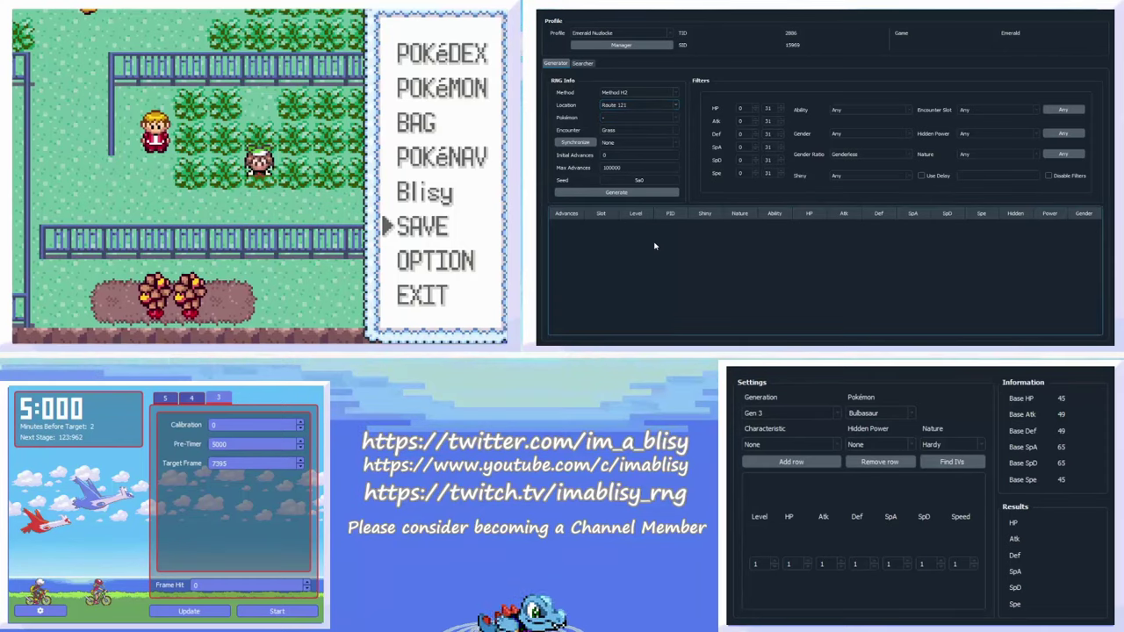
# Set the generator's seed to 0, keeping initial advances at 0 and max advances at 100000.
pyautogui.click(615, 156)
pyautogui.press('Tab')
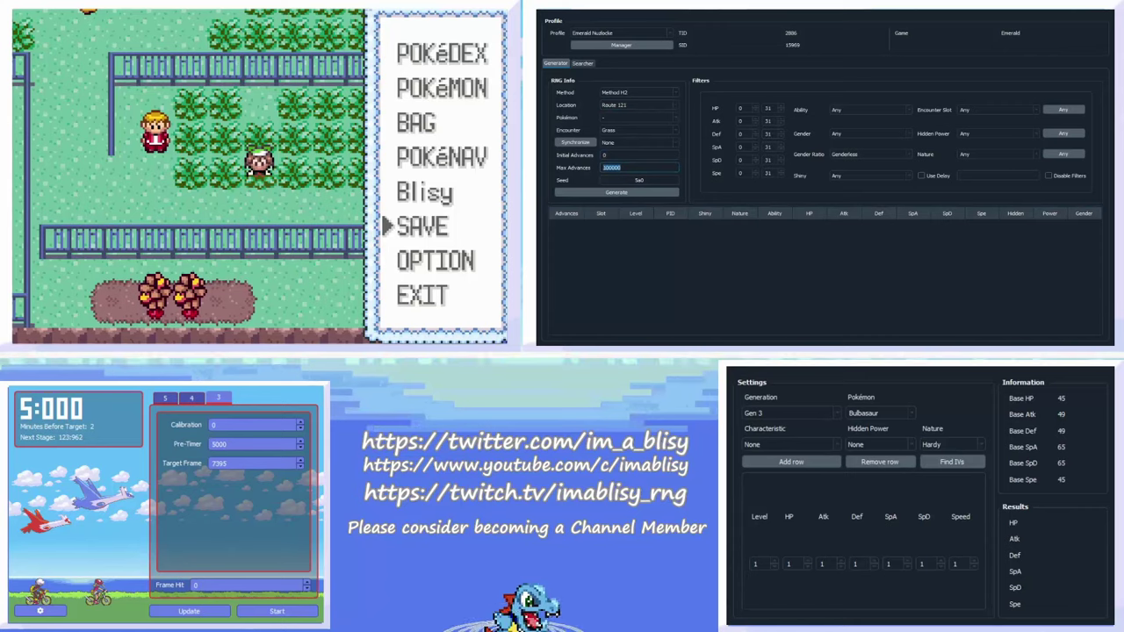
pyautogui.press('Tab')
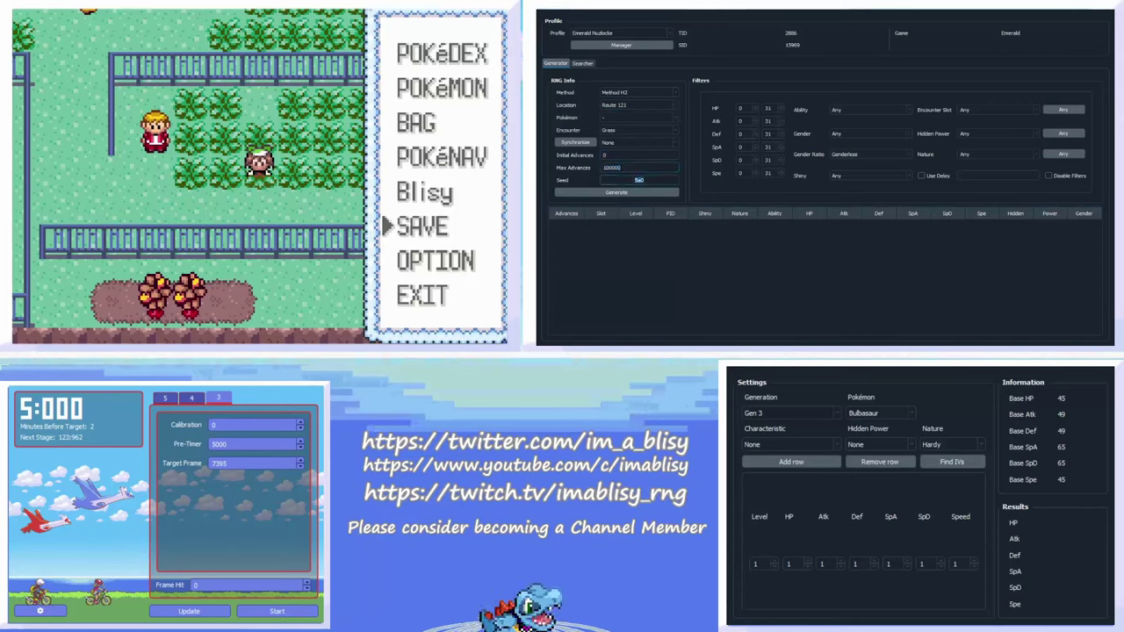
pyautogui.write('5')
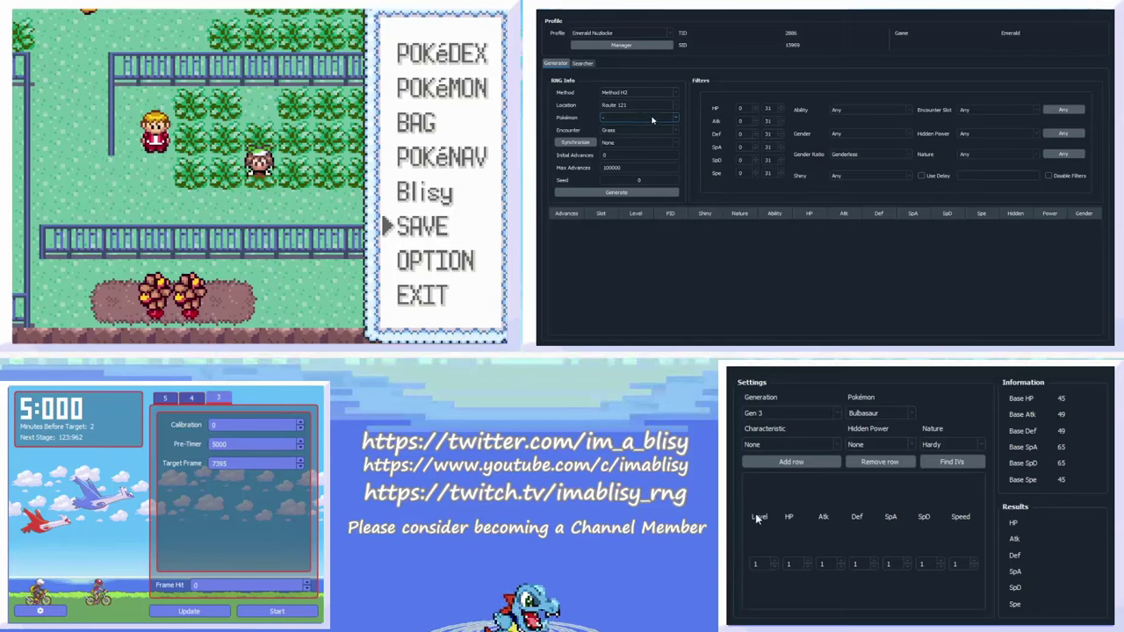
# Try Poochyena as the generator's target Pokémon and reset the choice to blank.
pyautogui.click(641, 119)
pyautogui.click(620, 134)
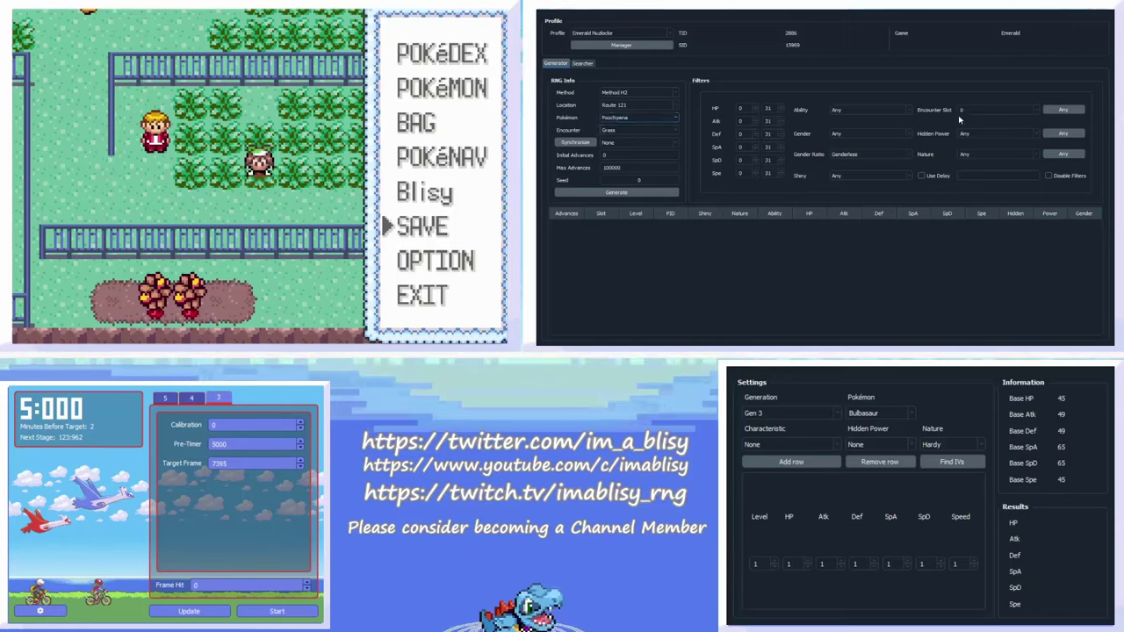
pyautogui.click(647, 121)
pyautogui.click(614, 131)
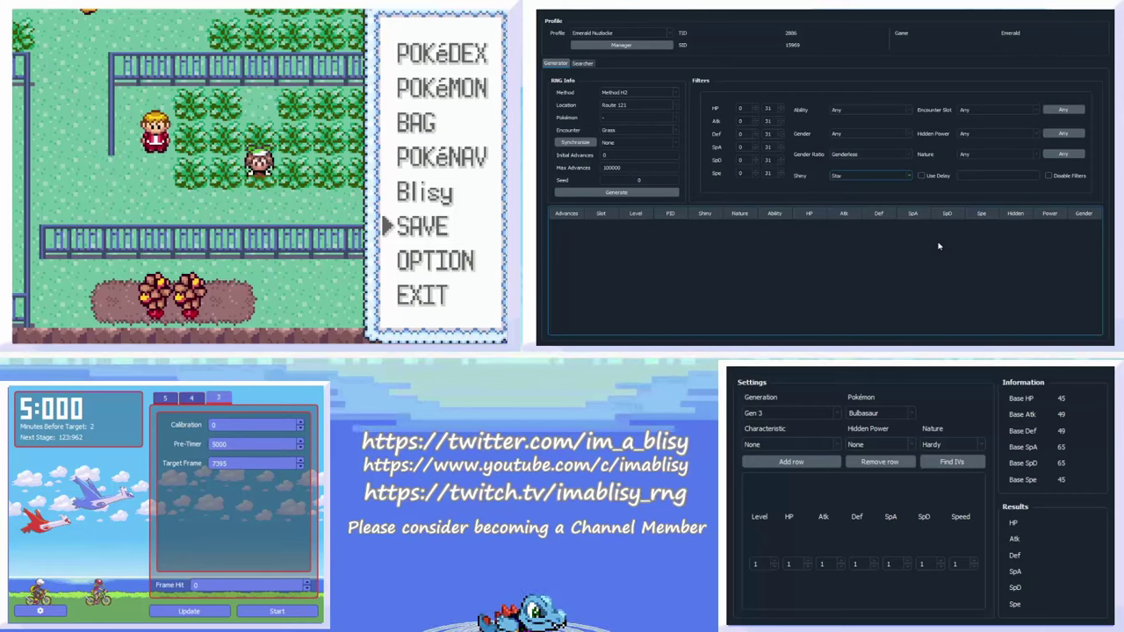
# Cycle through the shiny filter options and set the filter to Star.
pyautogui.press('Down')
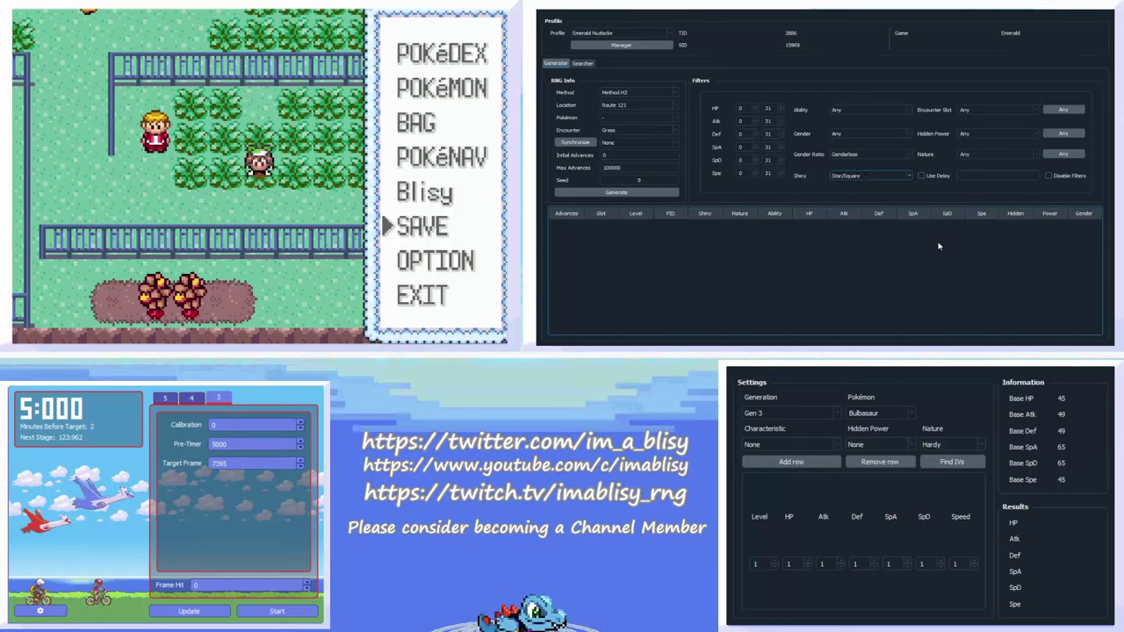
pyautogui.press('Down')
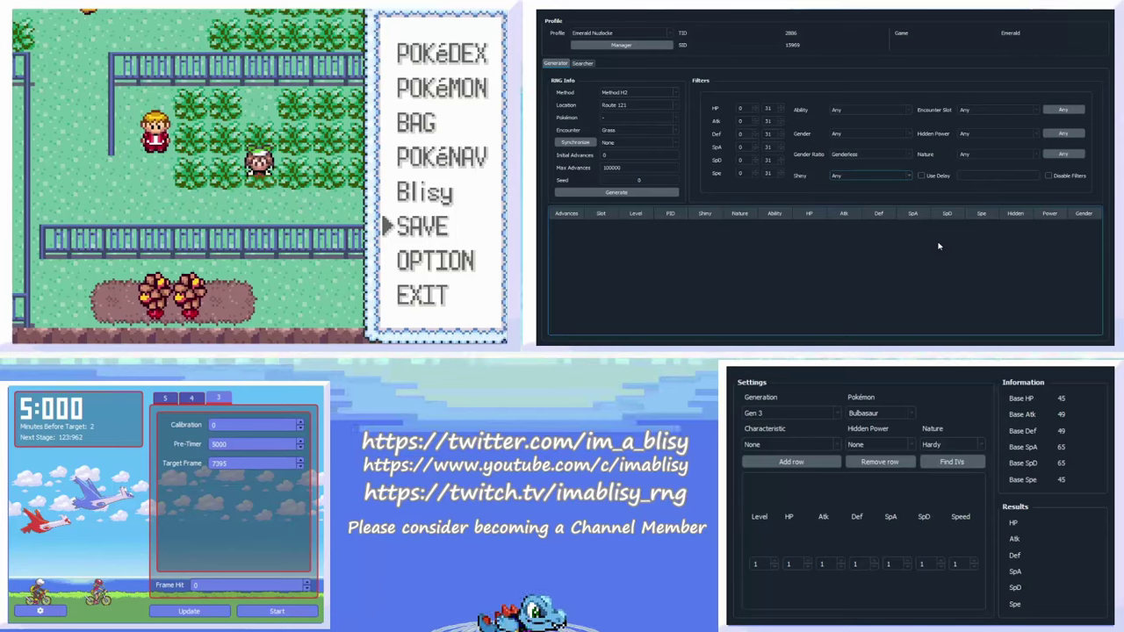
pyautogui.press('Down')
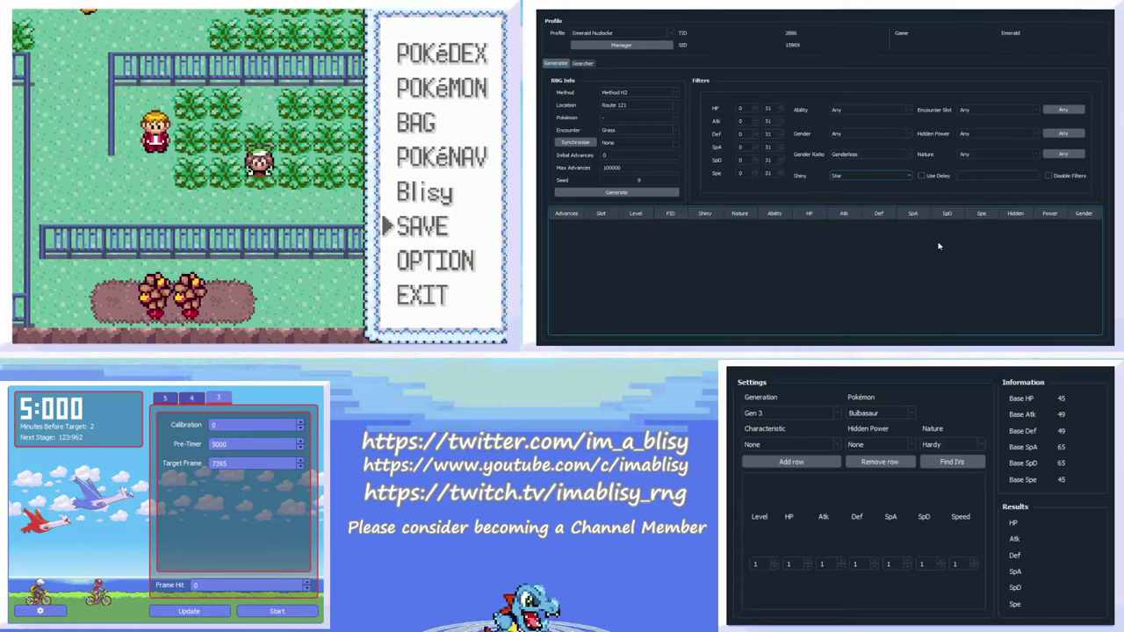
# Set the generator's shiny filter to Star/Square and enable a delay of 261.
pyautogui.press('Down')
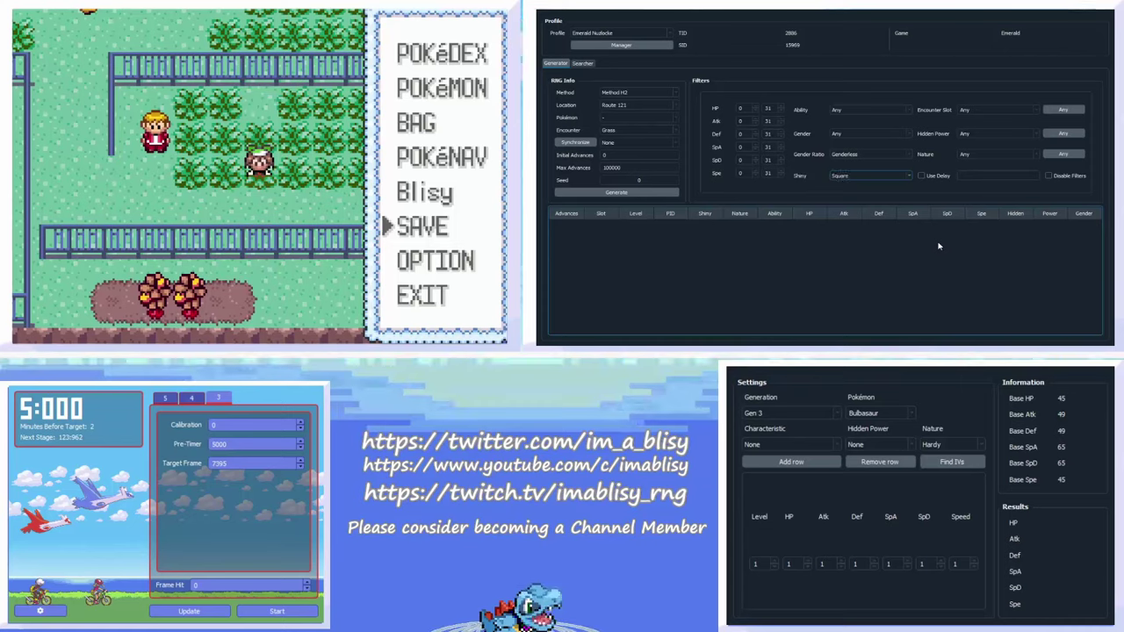
pyautogui.press('Down')
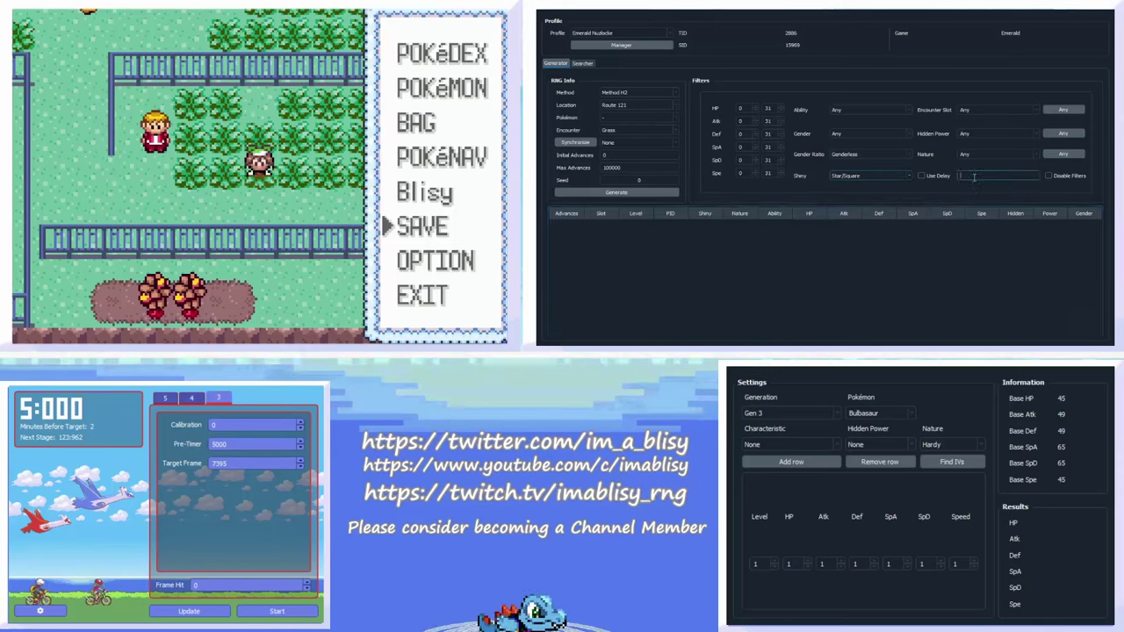
pyautogui.click(929, 177)
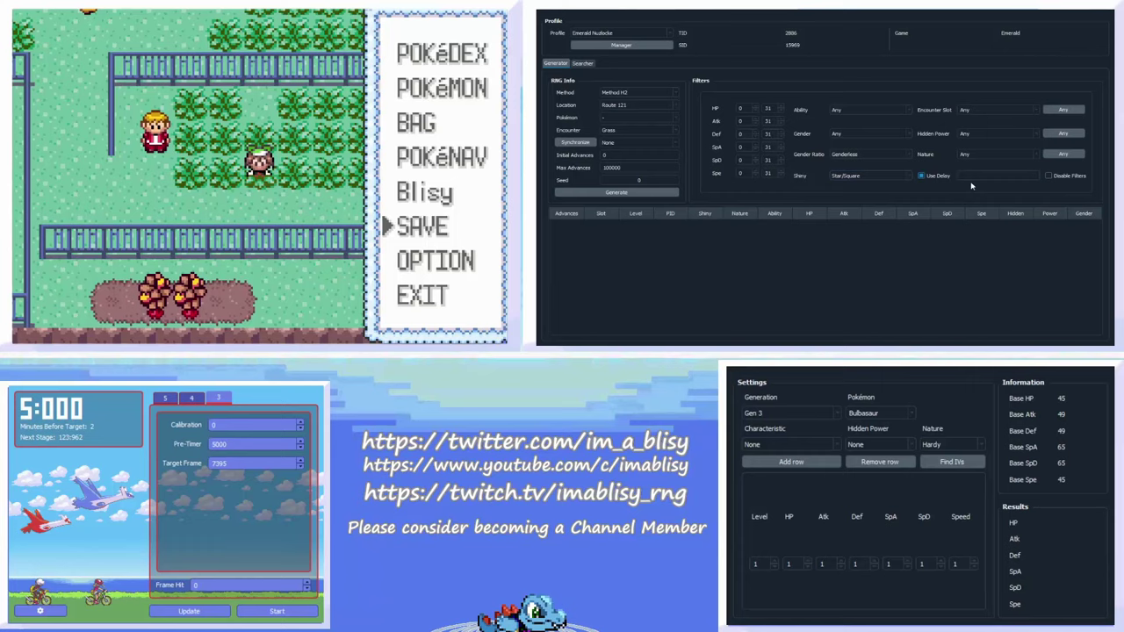
pyautogui.click(981, 176)
pyautogui.write('261')
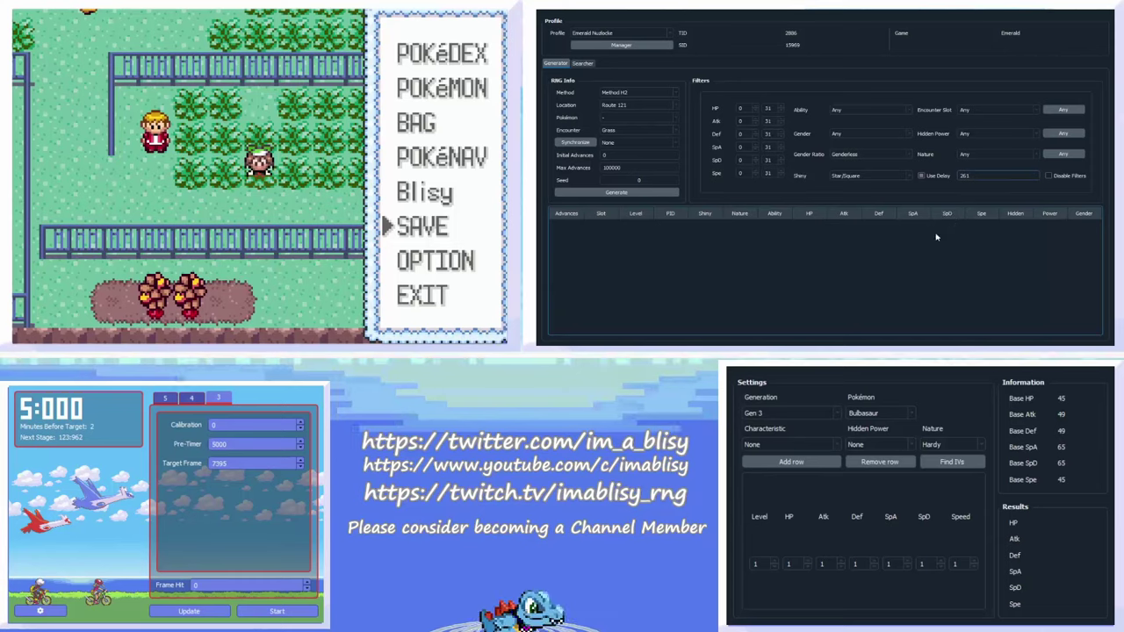
# Generate the encounter results and set the timer's target frame to the first result's advance, 6884.
pyautogui.click(628, 193)
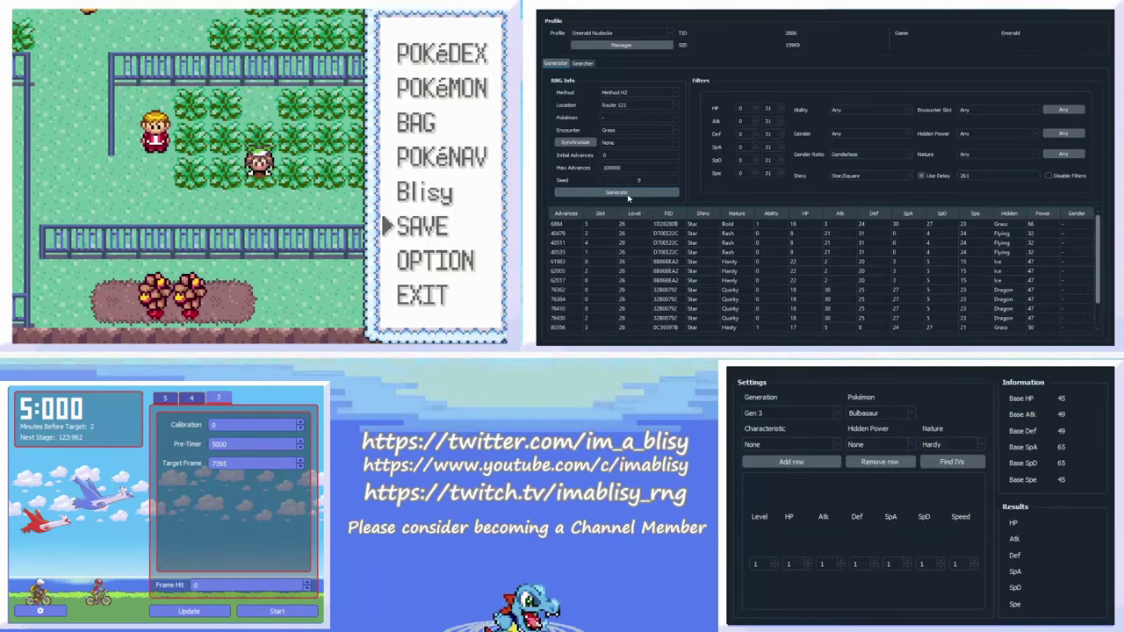
pyautogui.click(567, 225)
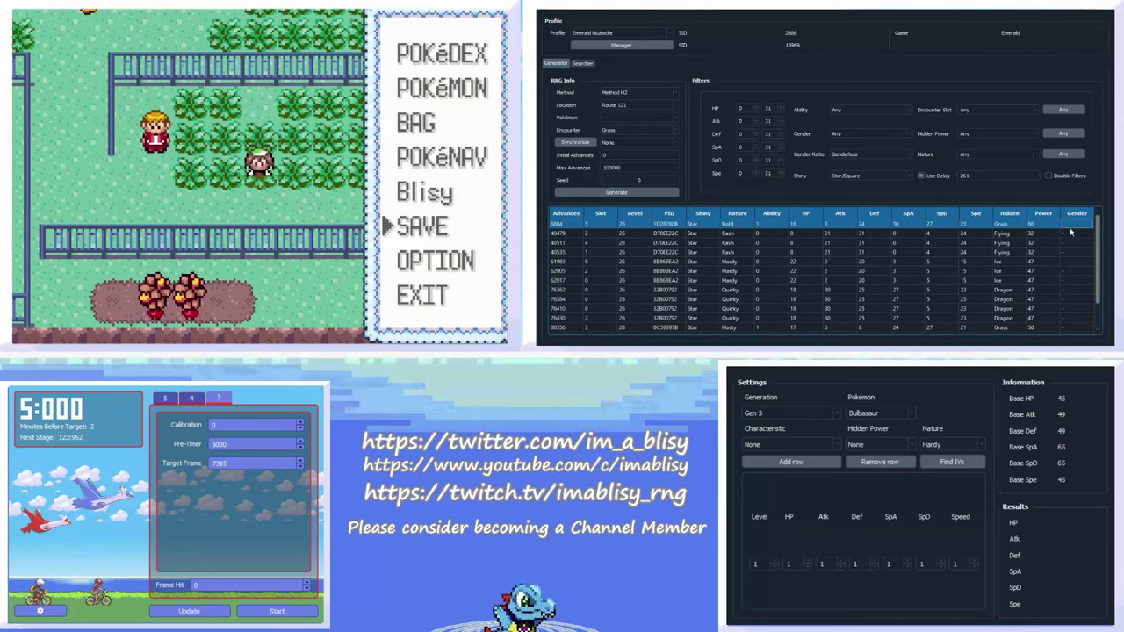
pyautogui.click(575, 227)
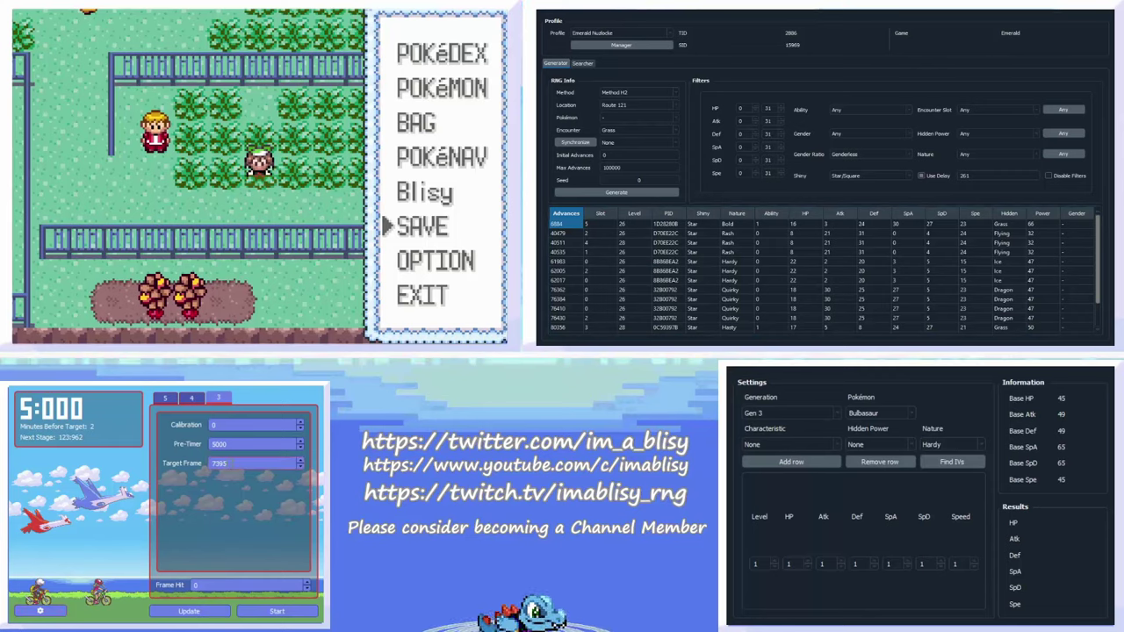
pyautogui.write('6884')
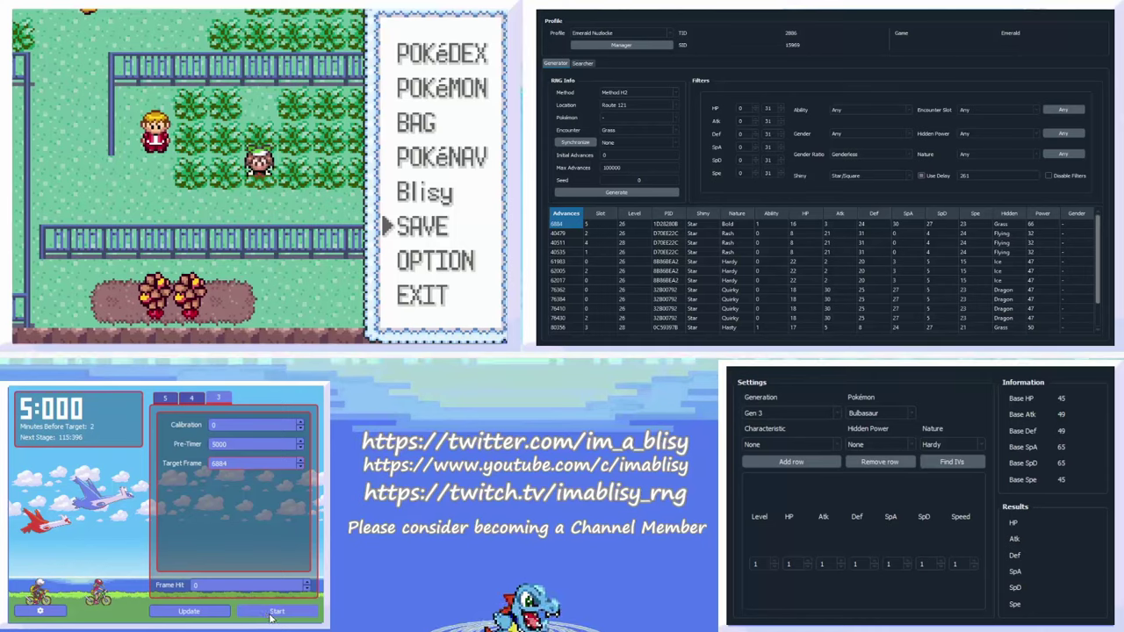
# Start the timer, bring up the save prompt, and reset the game as the pre-timer runs out.
pyautogui.click(271, 615)
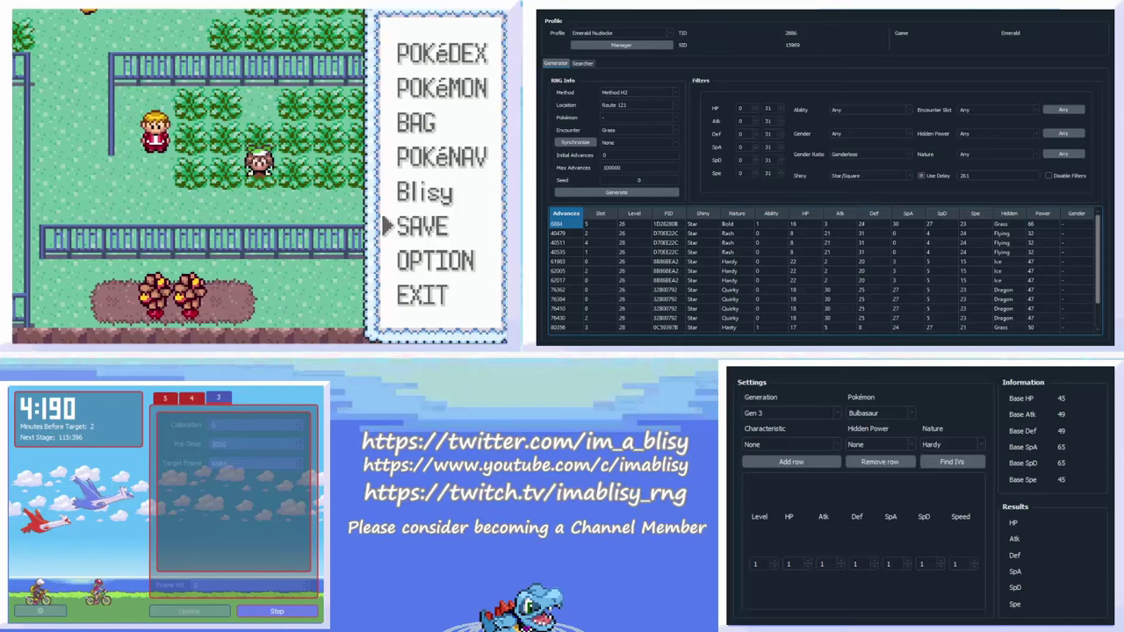
pyautogui.press('x')
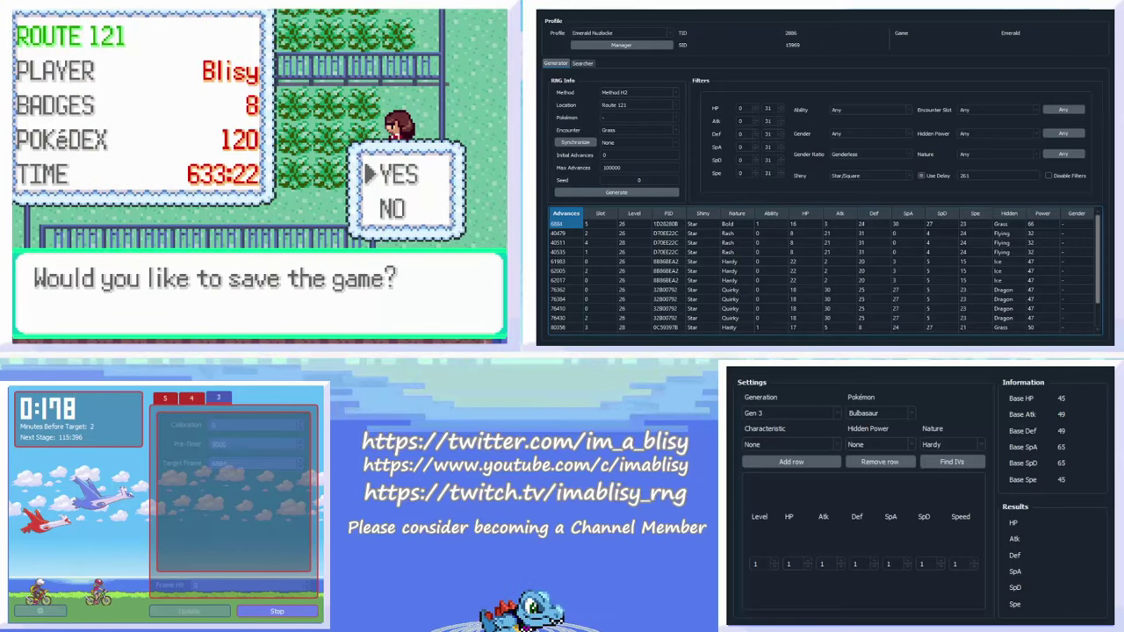
pyautogui.hotkey('ctrl', 'r')
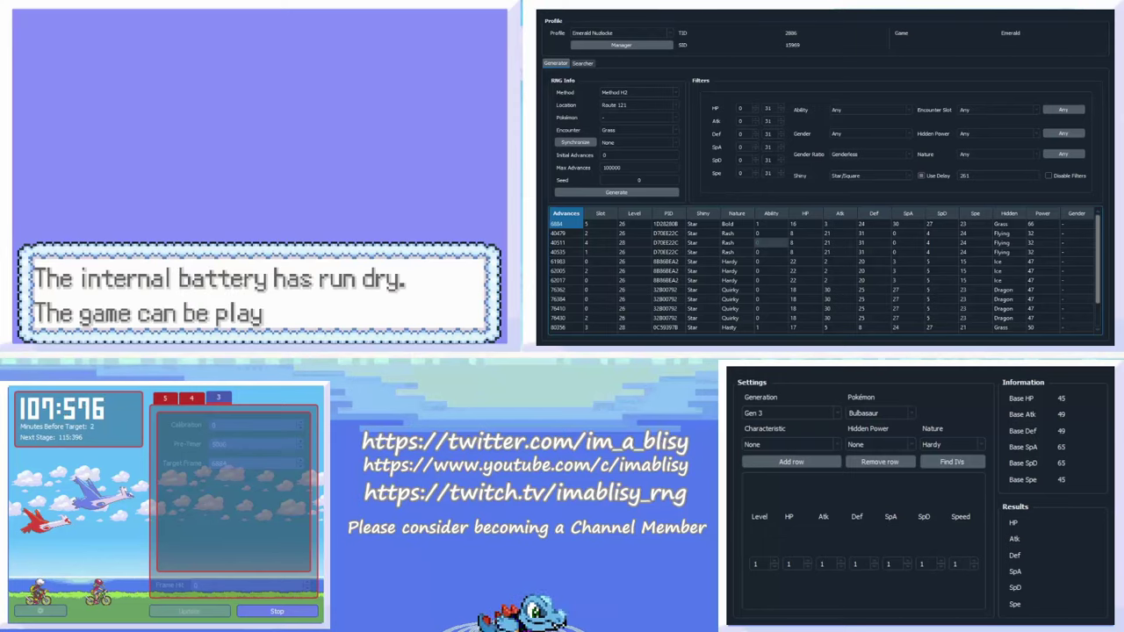
# Dismiss the internal battery notice and continue the saved game.
pyautogui.press('x')
pyautogui.press('x')
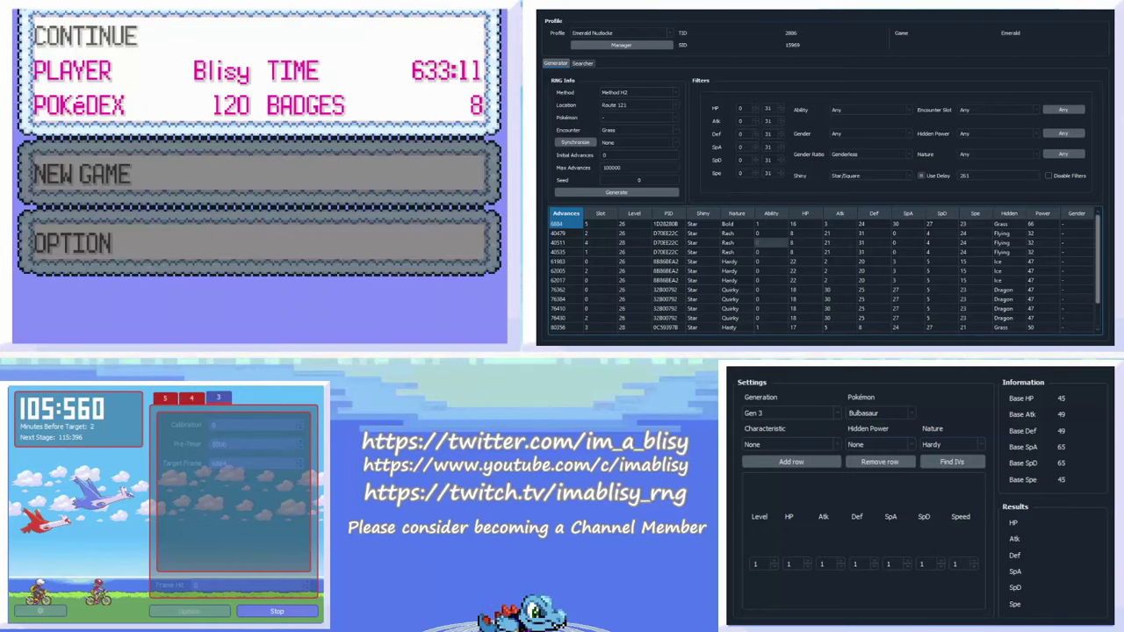
pyautogui.press('x')
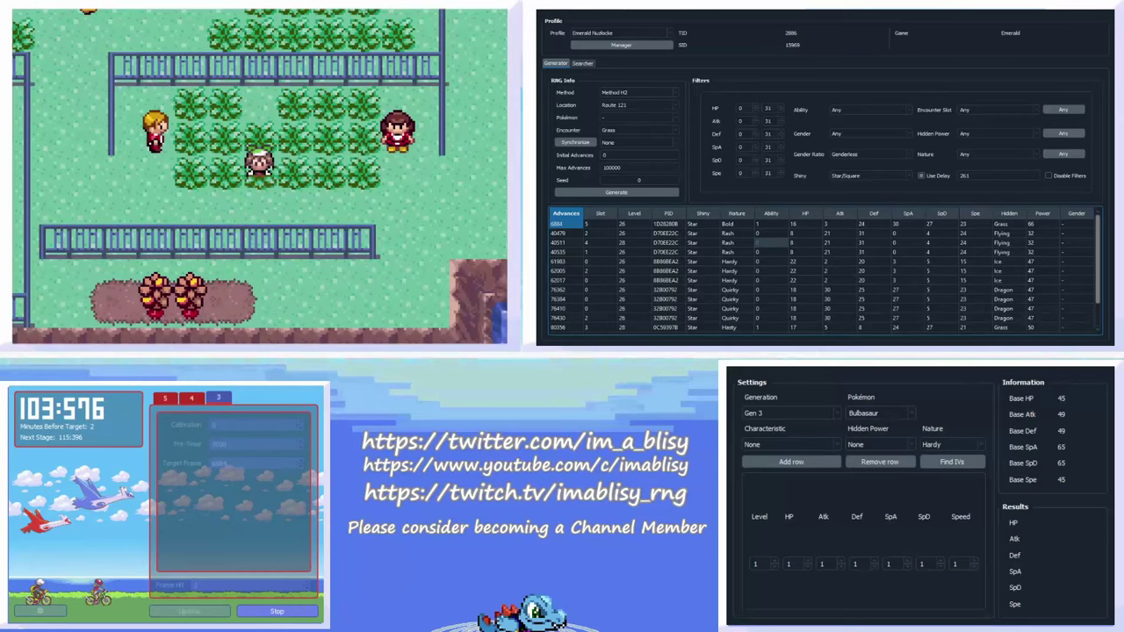
# Open the party and ready Oddish's Sweet Scent without using it.
pyautogui.press('Return')
pyautogui.press('Down')
pyautogui.press('Down')
pyautogui.press('x')
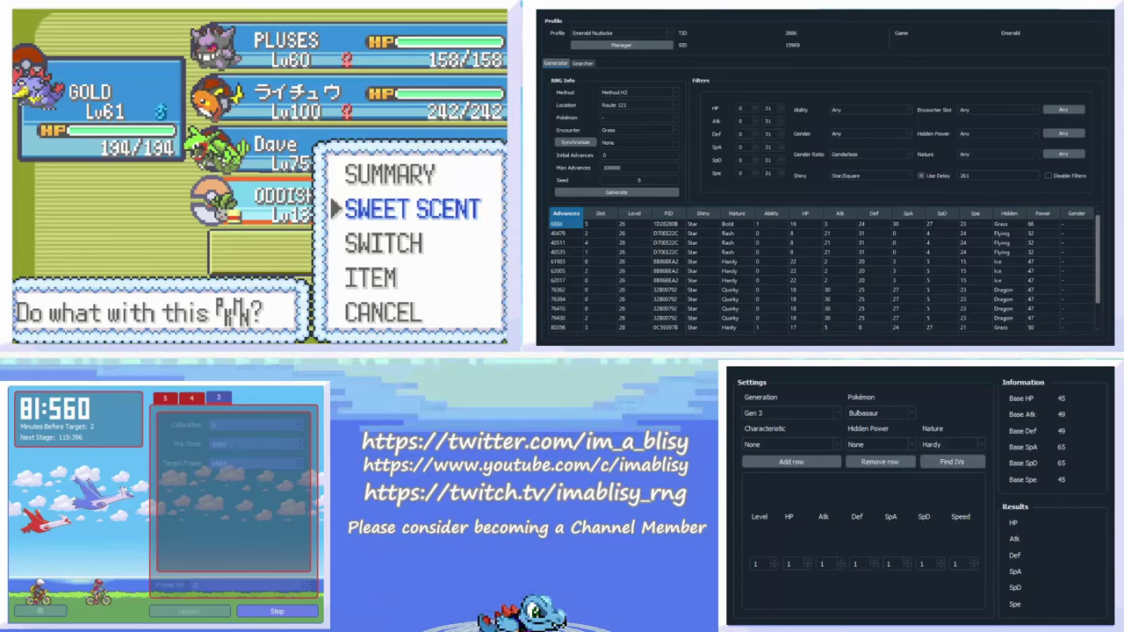
# Review the 6884 result's slot, level and stats, checking the slots for Oddish and leaving the Pokémon choice blank.
pyautogui.click(696, 226)
pyautogui.moveTo(556, 224); pyautogui.dragTo(651, 225)
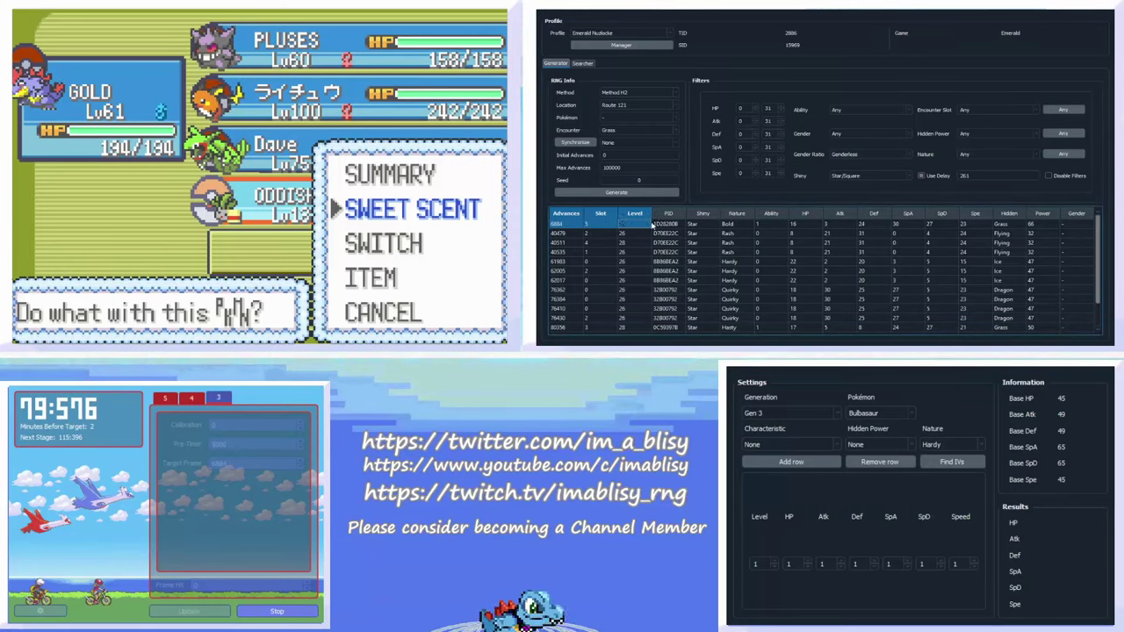
pyautogui.click(605, 225)
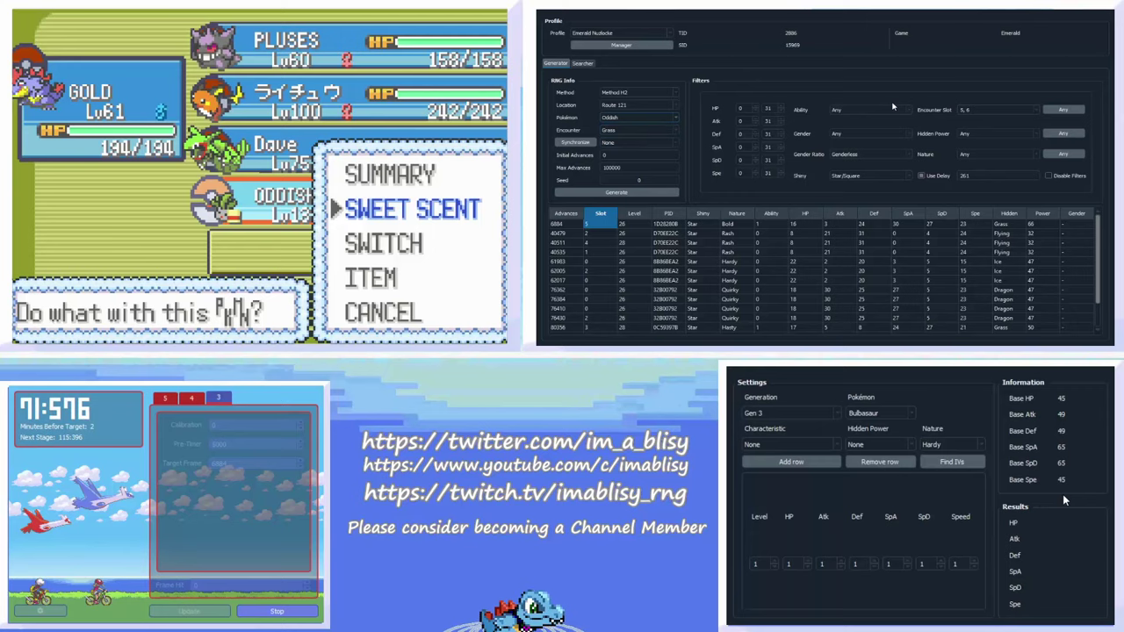
pyautogui.click(634, 122)
pyautogui.click(630, 130)
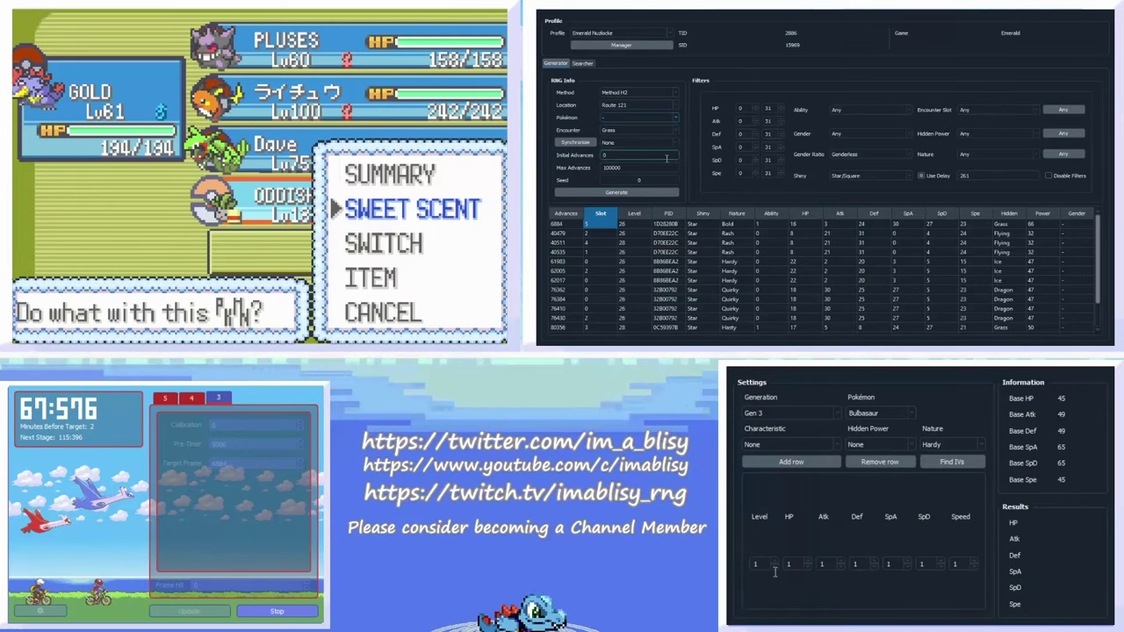
pyautogui.click(571, 226)
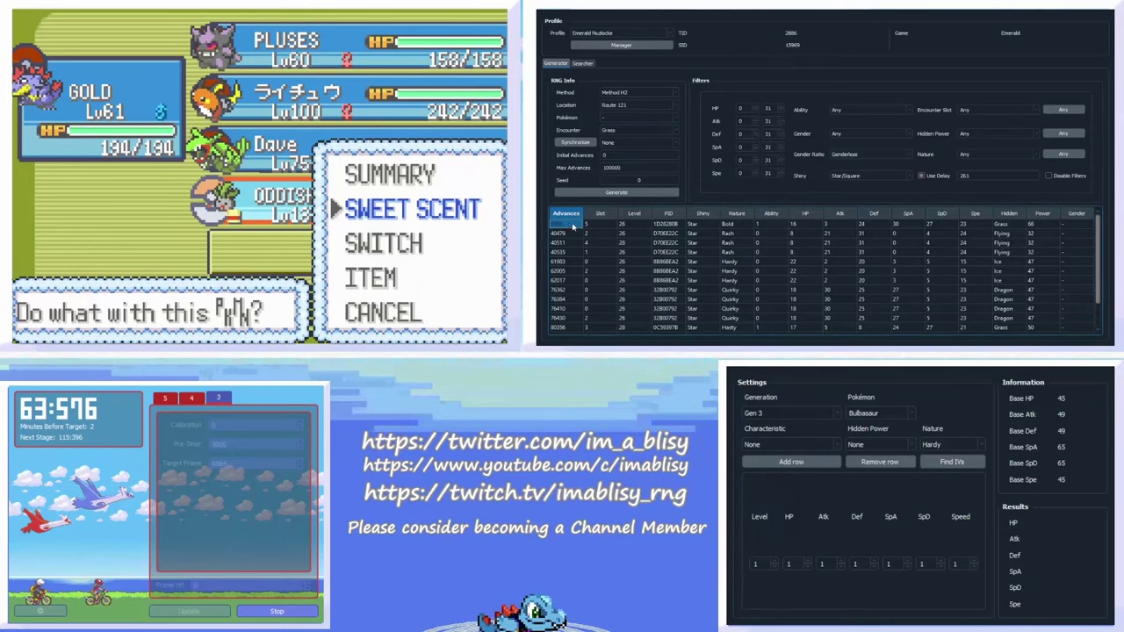
pyautogui.click(589, 226)
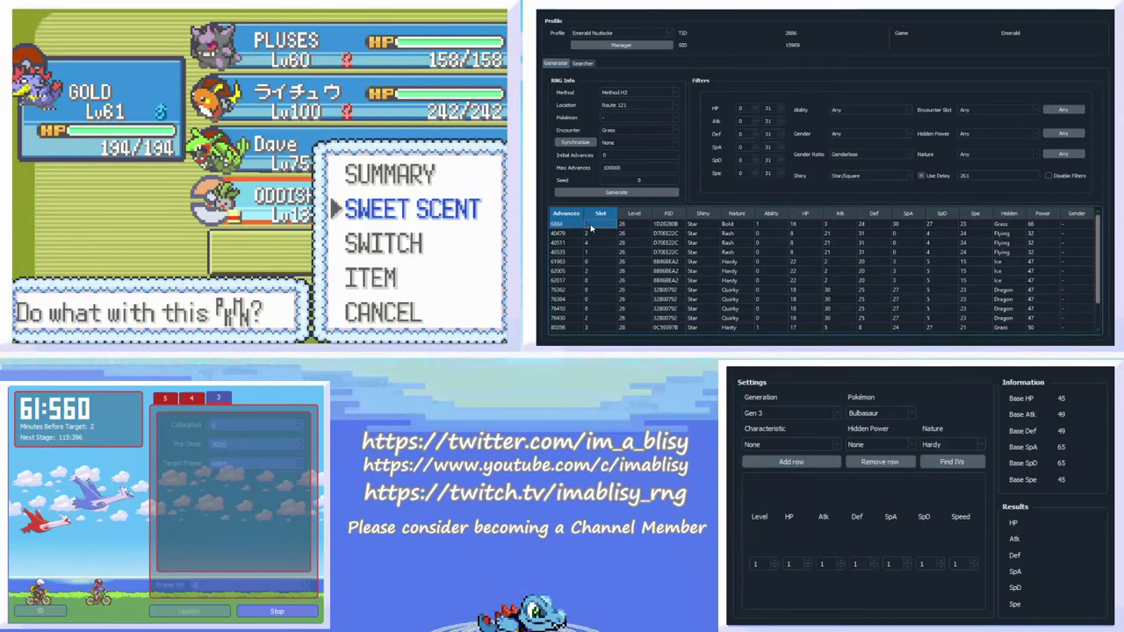
pyautogui.moveTo(591, 228); pyautogui.dragTo(1071, 228)
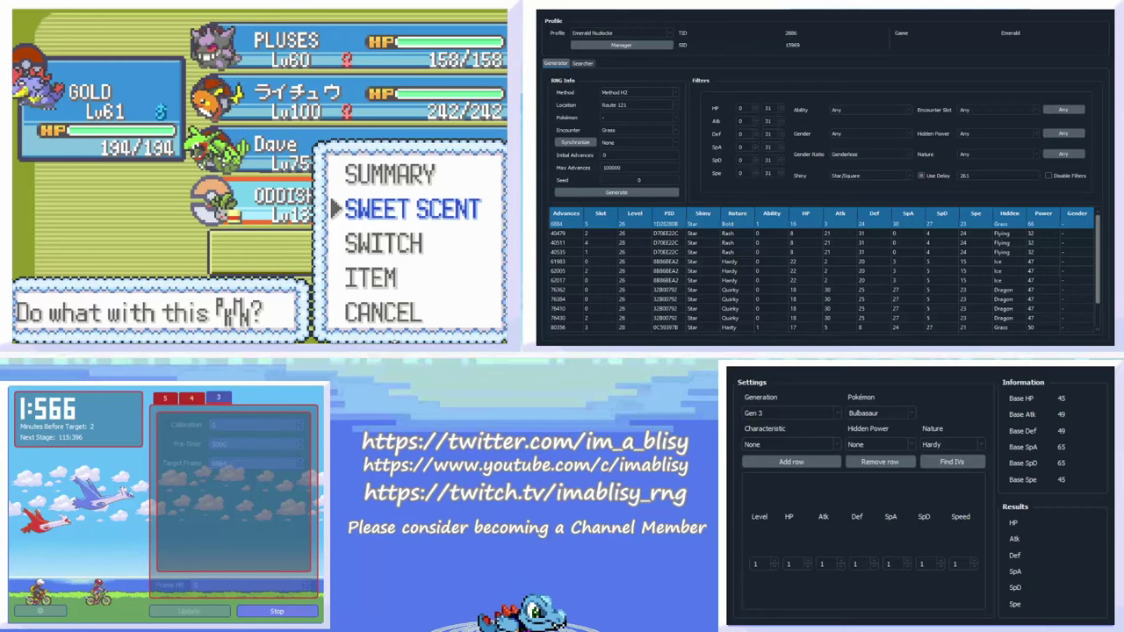
# Use Sweet Scent as the timer reaches zero and catch the wild Shuppet with a Master Ball.
pyautogui.press('x')
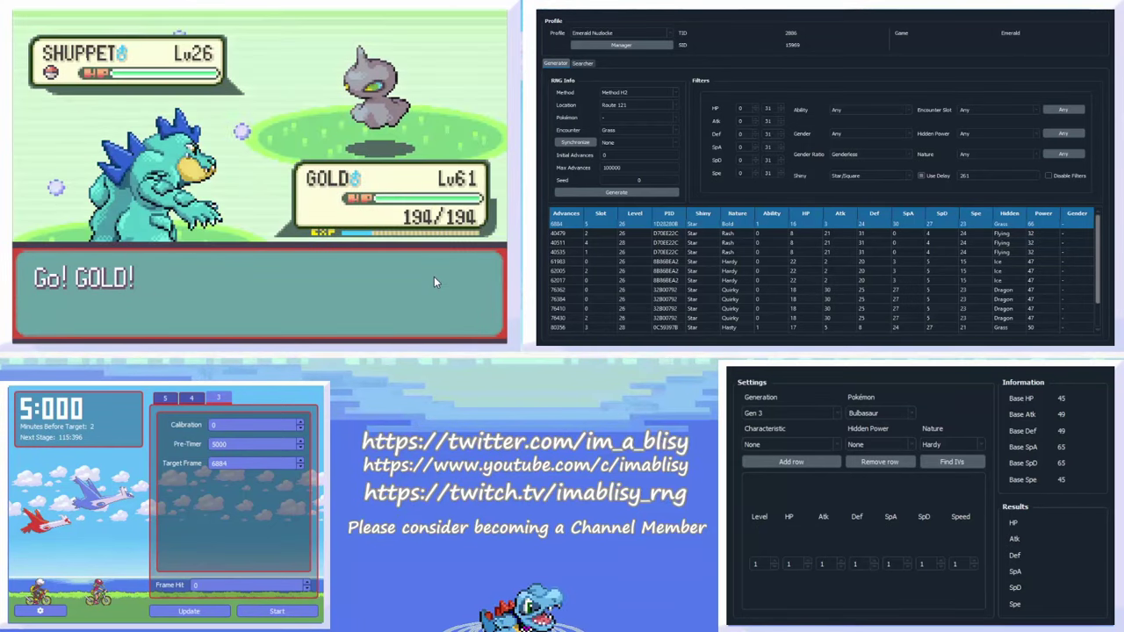
pyautogui.press('Right')
pyautogui.press('x')
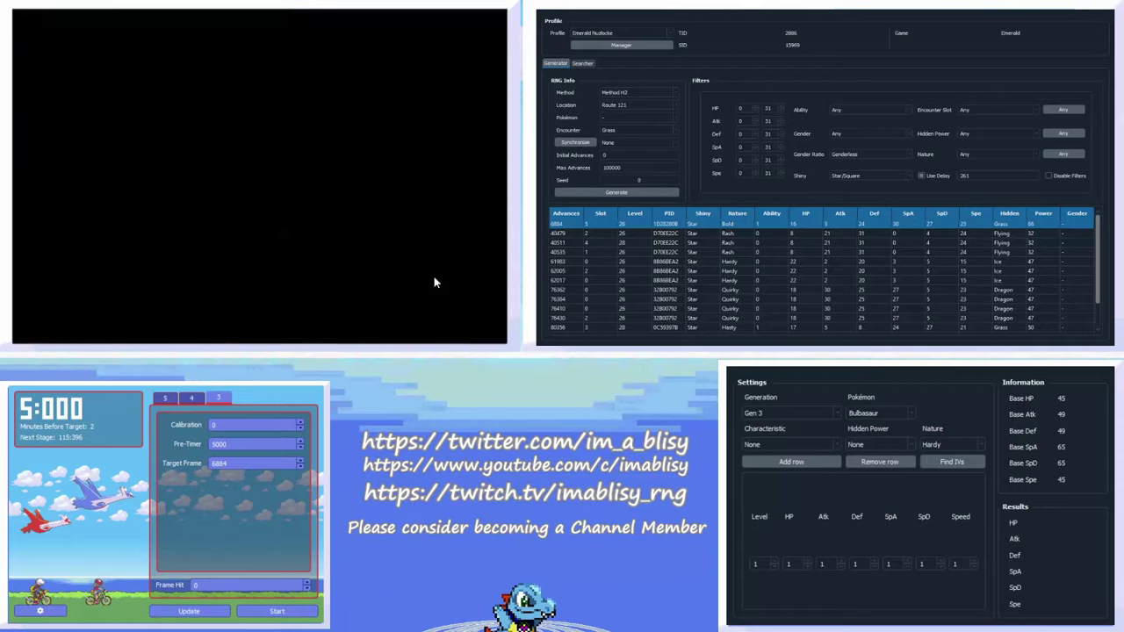
pyautogui.press('Right')
pyautogui.press('Down')
pyautogui.press('Down')
pyautogui.press('x')
pyautogui.press('x')
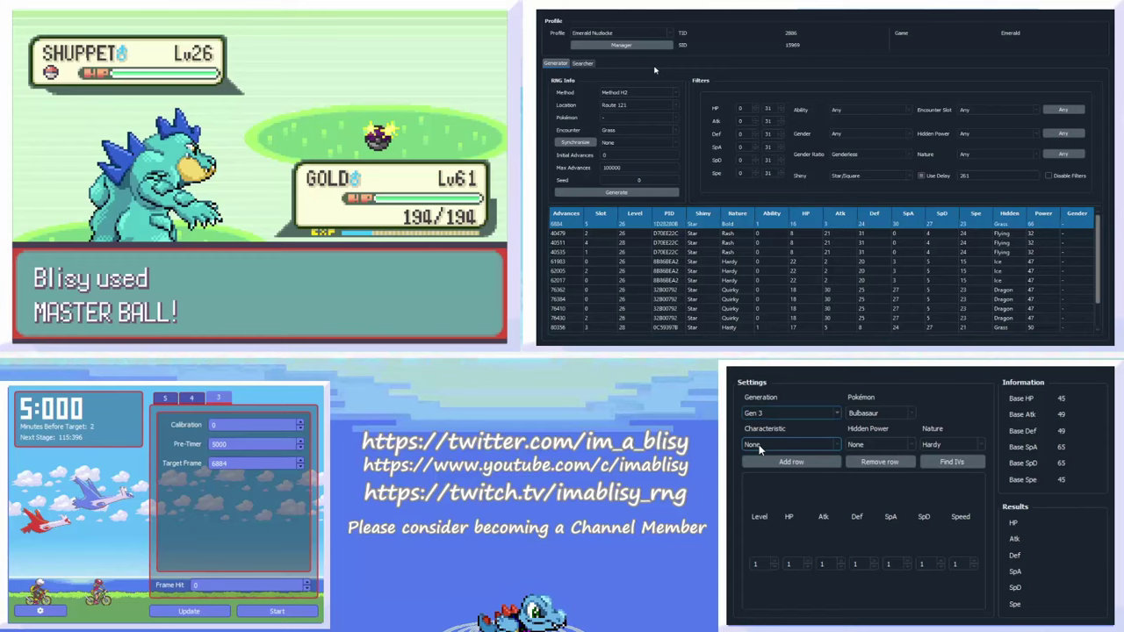
# Set the IV calculator's Pokémon to Shuppet.
pyautogui.doubleClick(863, 412)
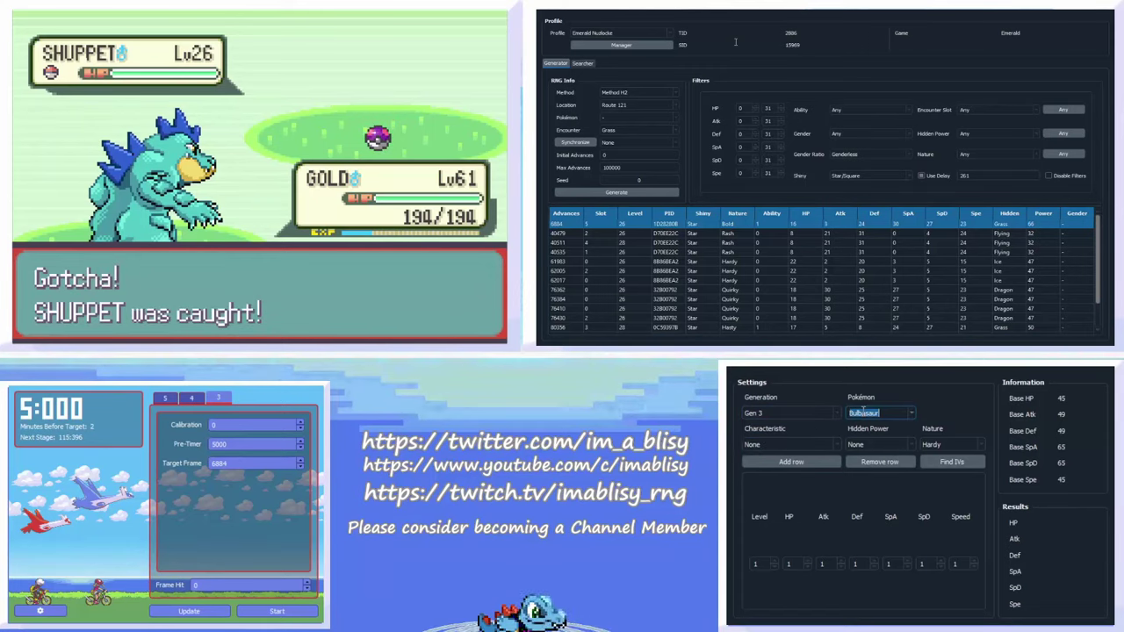
pyautogui.write('shu')
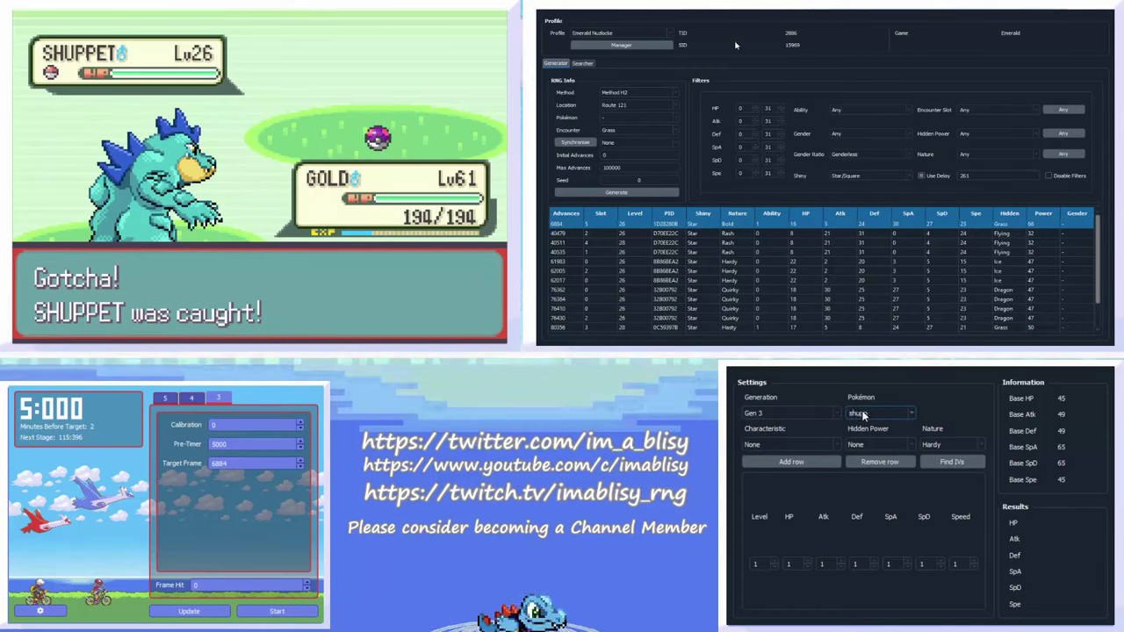
pyautogui.write('ppet')
pyautogui.press('Return')
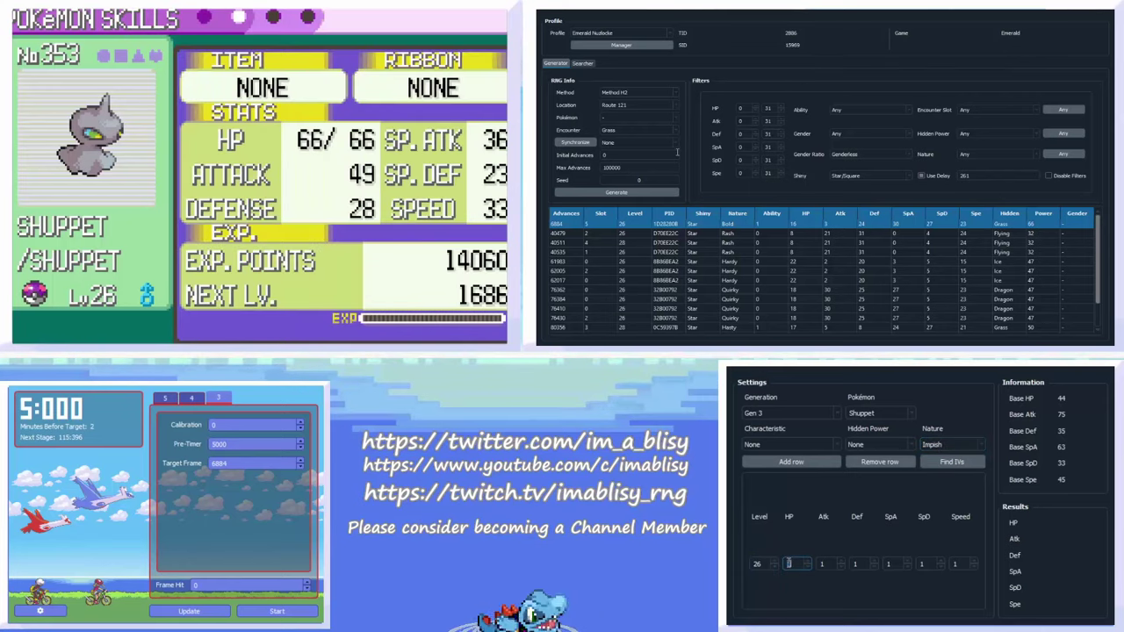
# Enter Shuppet's stats as HP 66, Atk 49, Def 28, SpA 36, SpD 23 and Speed 33, and calculate its IVs.
pyautogui.write('66')
pyautogui.press('Tab')
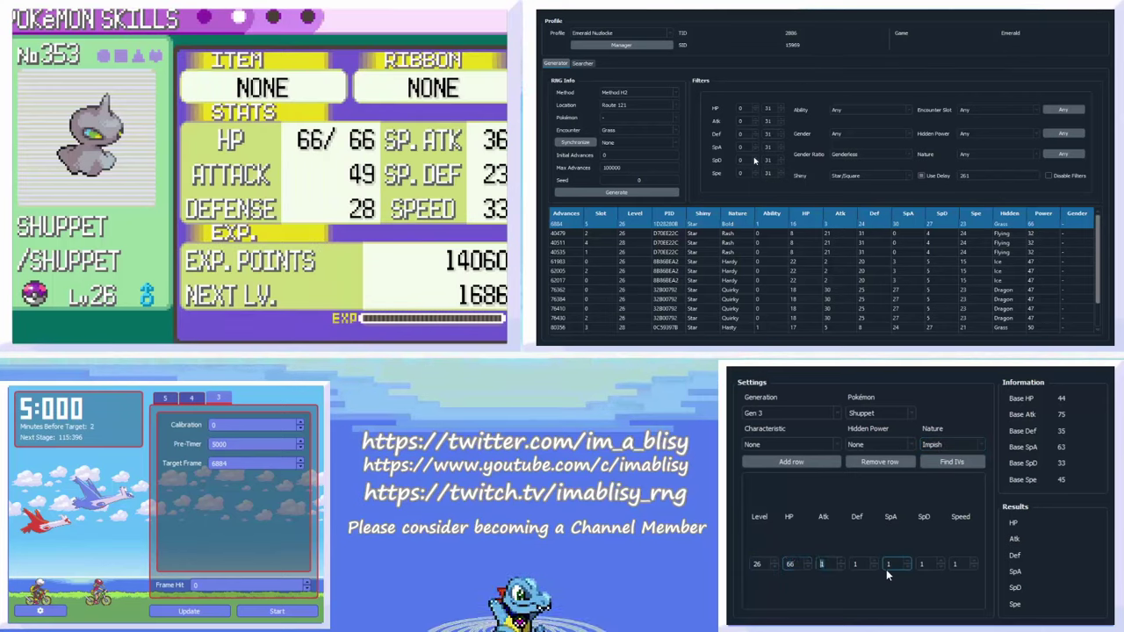
pyautogui.write('49')
pyautogui.press('Tab')
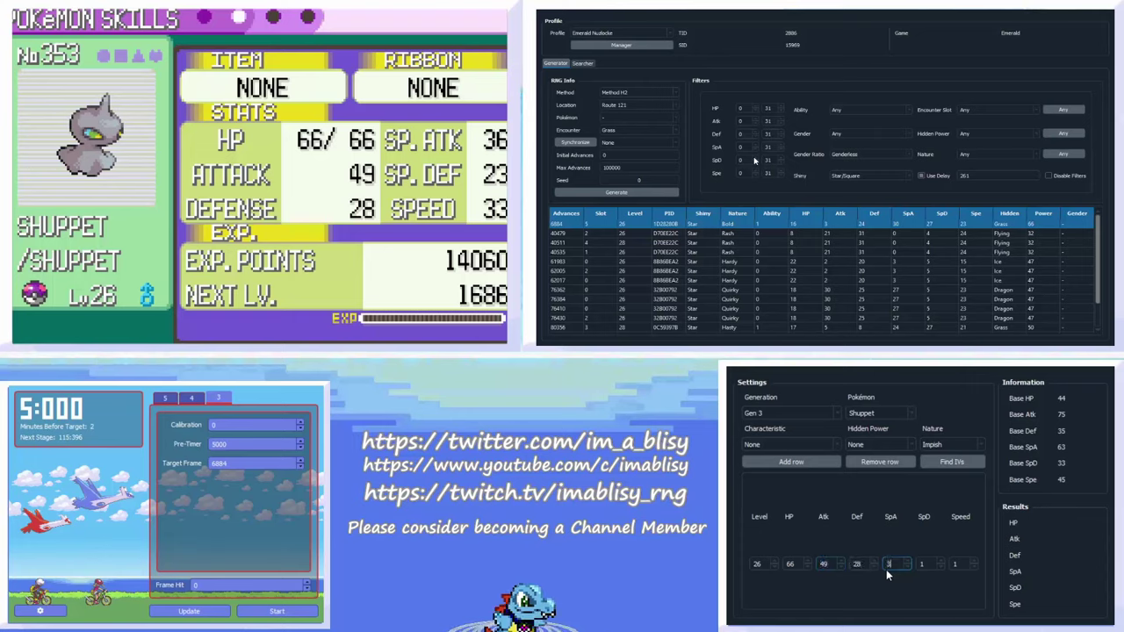
pyautogui.write('23')
pyautogui.press('Tab')
pyautogui.write('33')
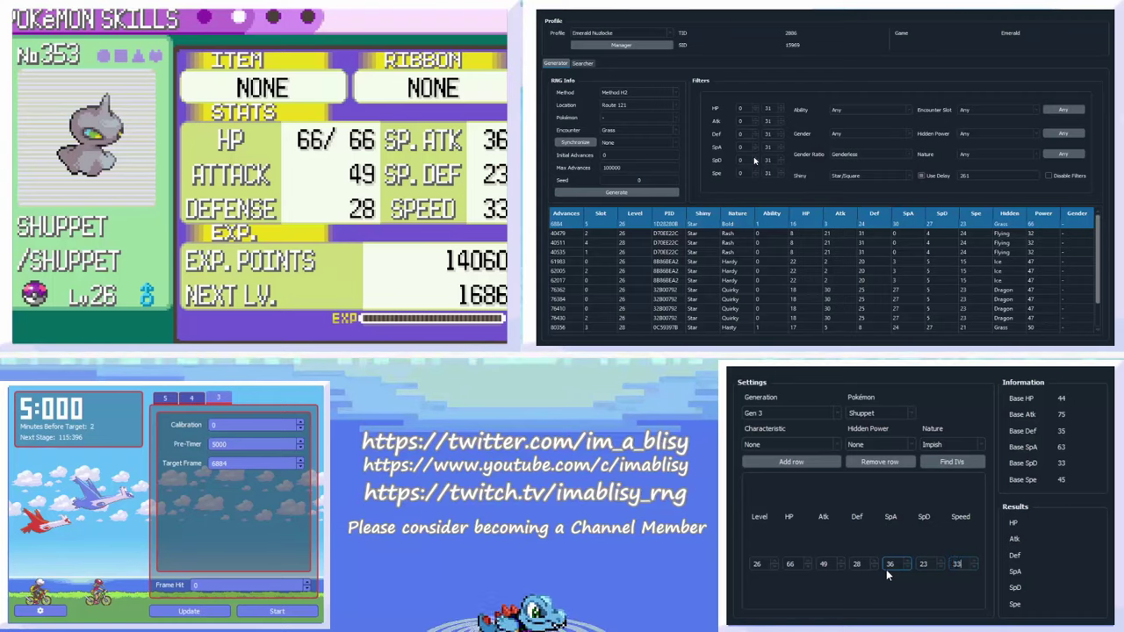
pyautogui.click(952, 462)
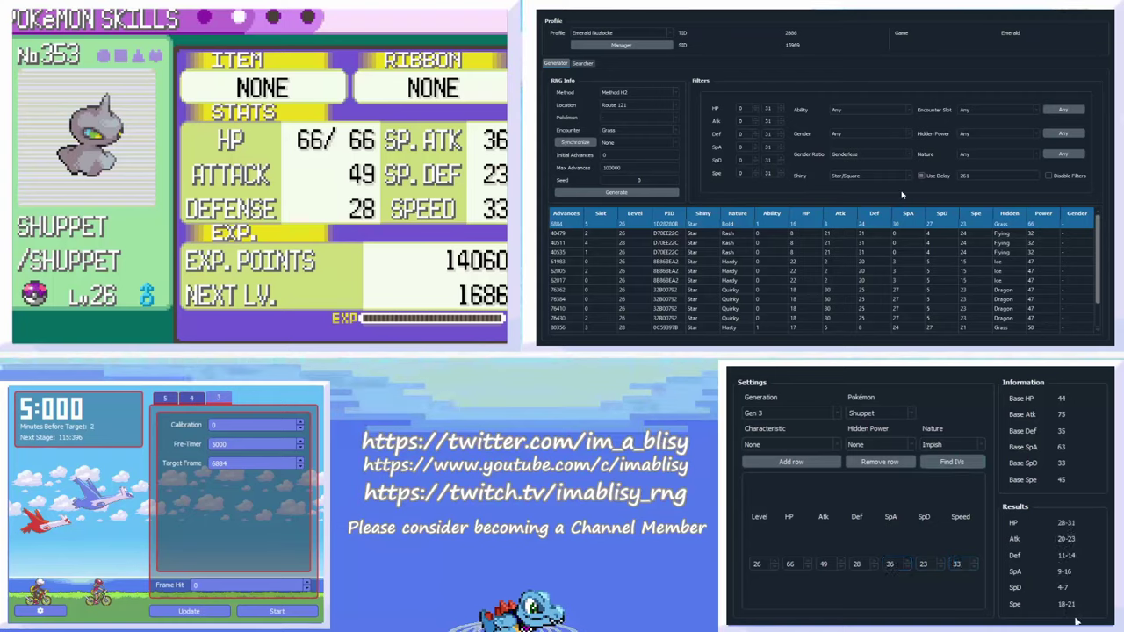
# Leave Shuppet's summary and the party, and open the bag.
pyautogui.press('z')
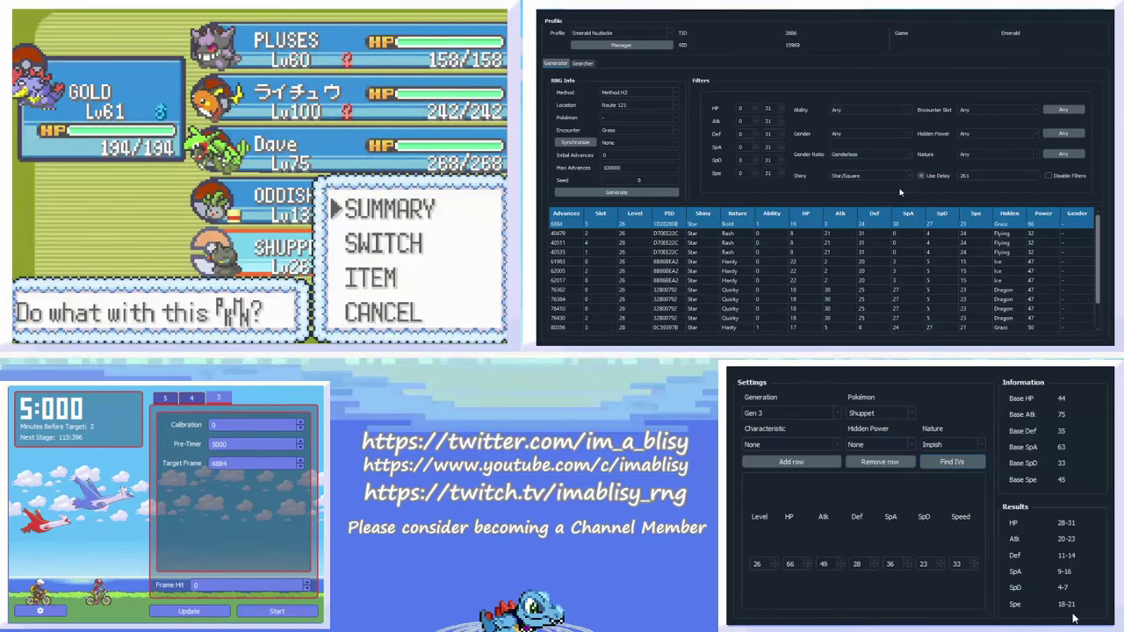
pyautogui.press('x')
pyautogui.press('x')
pyautogui.press('Down')
pyautogui.press('z')
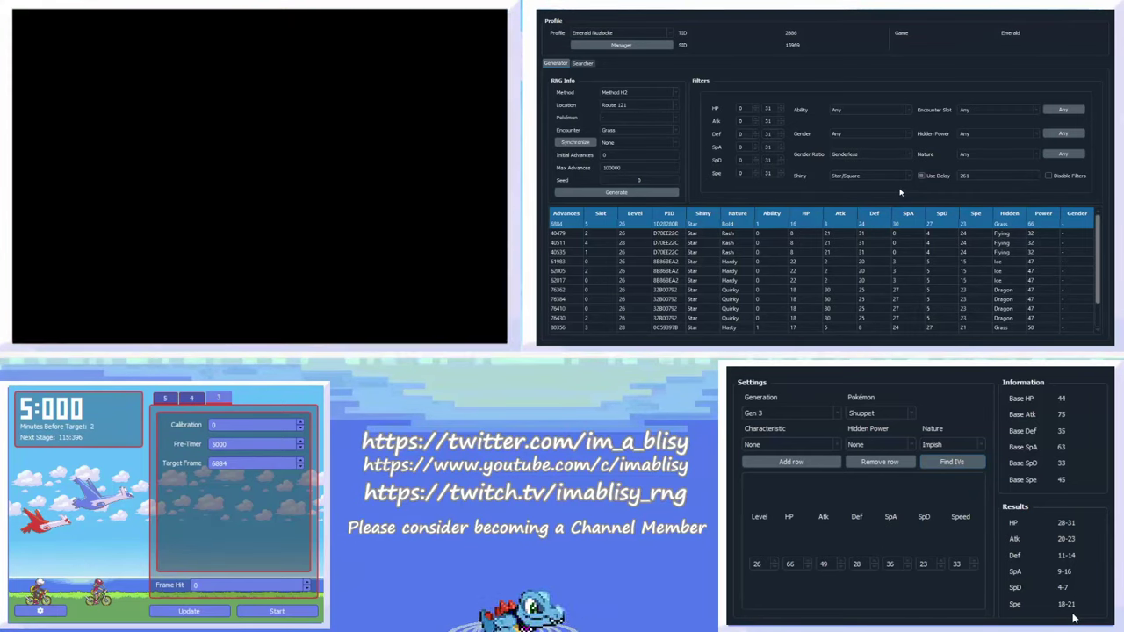
# Use a Rare Candy from the bag's items on Shuppet and bring up its new stats.
pyautogui.press('Left')
pyautogui.press('Down')
pyautogui.press('Down')
pyautogui.press('Down')
pyautogui.press('Down')
pyautogui.press('Down')
pyautogui.press('Down')
pyautogui.press('Down')
pyautogui.press('Down')
pyautogui.press('Down')
pyautogui.press('Down')
pyautogui.press('Down')
pyautogui.press('Down')
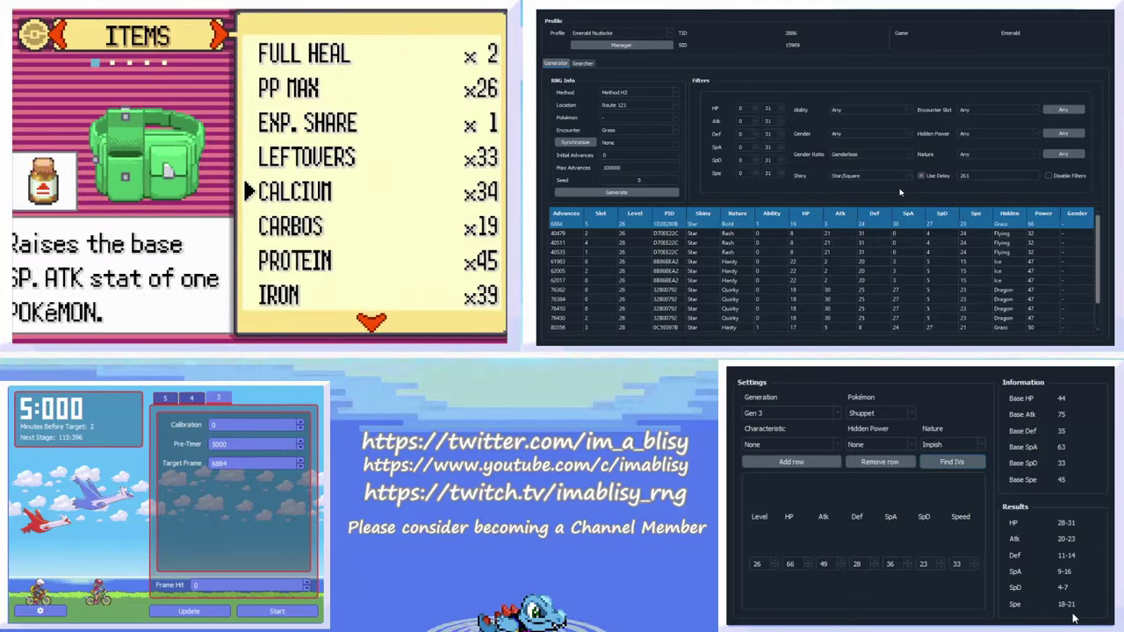
pyautogui.press('Down')
pyautogui.press('Down')
pyautogui.press('z')
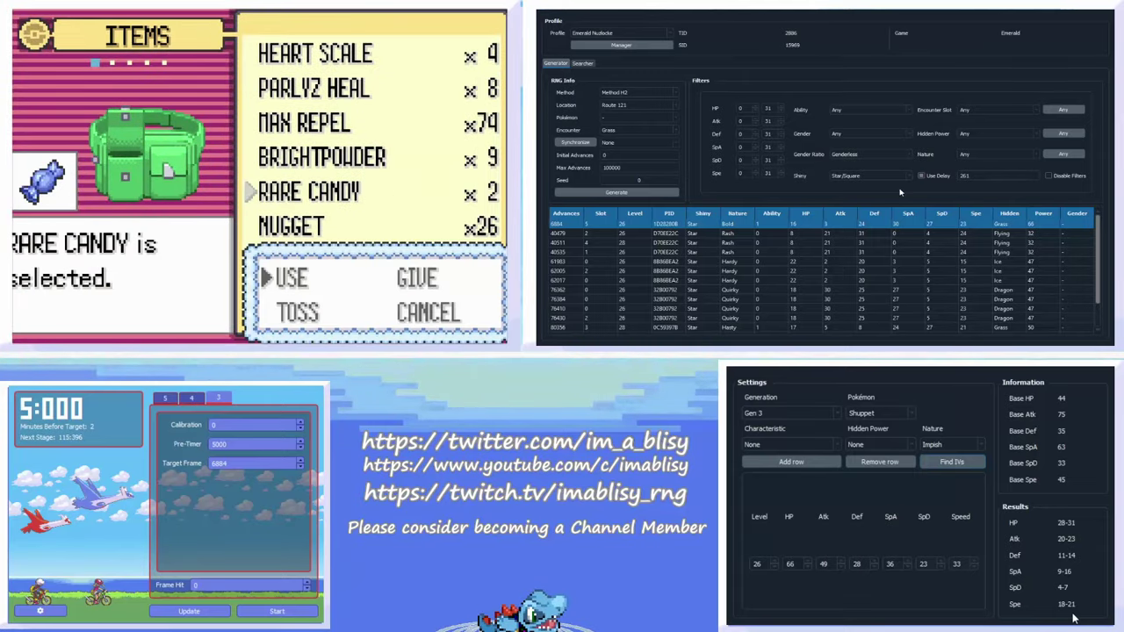
pyautogui.press('z')
pyautogui.press('Down')
pyautogui.press('Down')
pyautogui.press('Down')
pyautogui.press('Down')
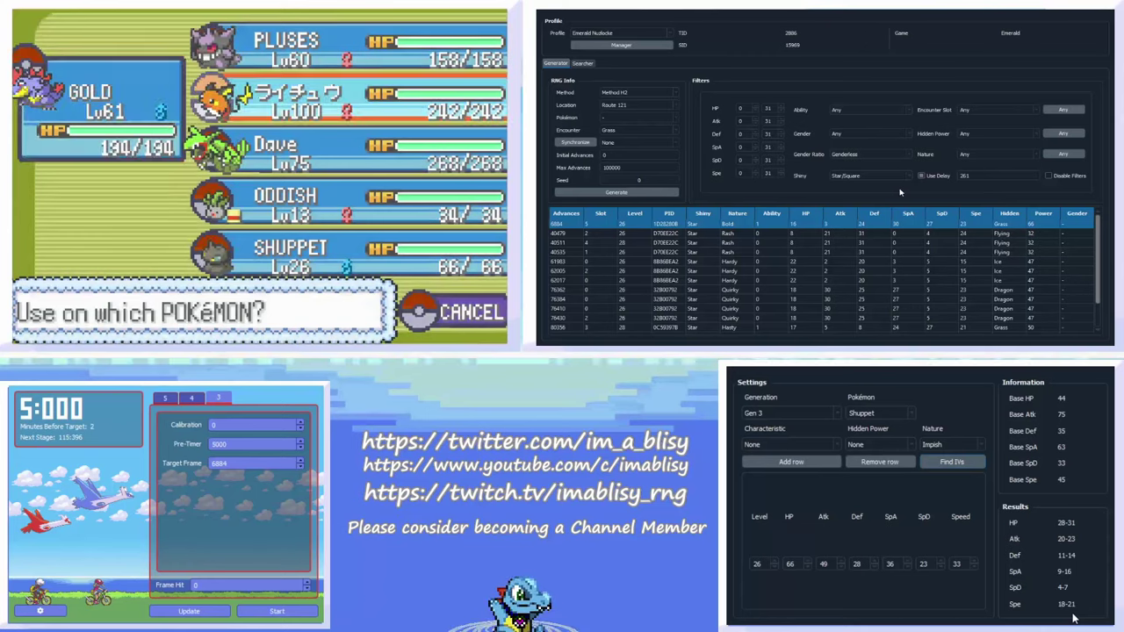
pyautogui.press('z')
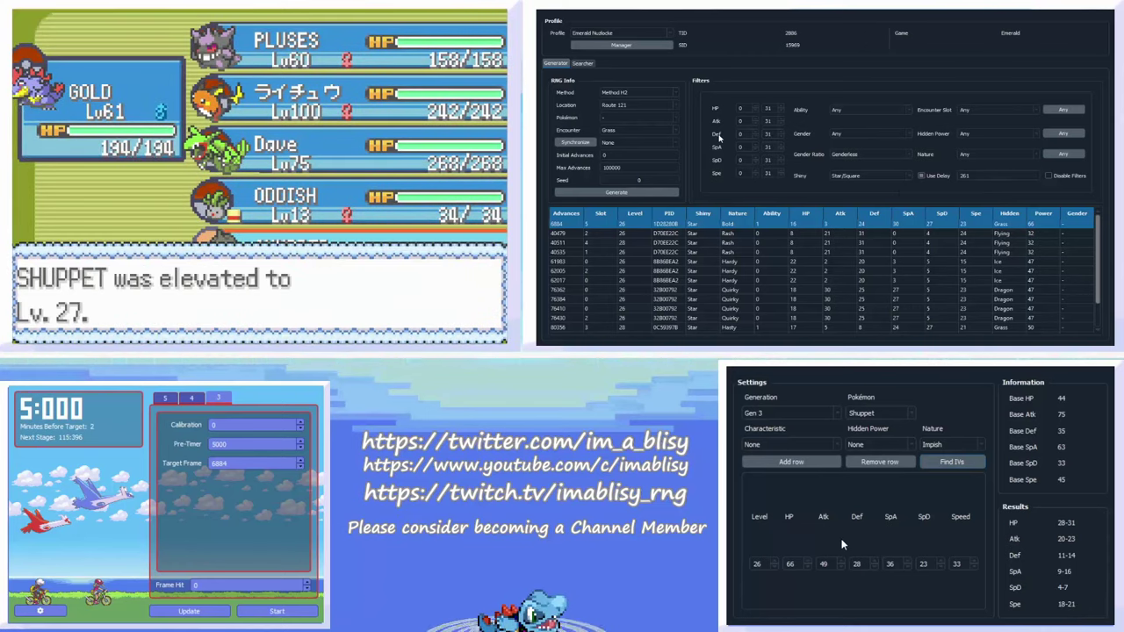
pyautogui.press('z')
# Add a level 27 row with HP 69, Atk 51, Def 29, SpA 37, SpD 23 and Speed 34, and recalculate the IVs.
pyautogui.click(780, 461)
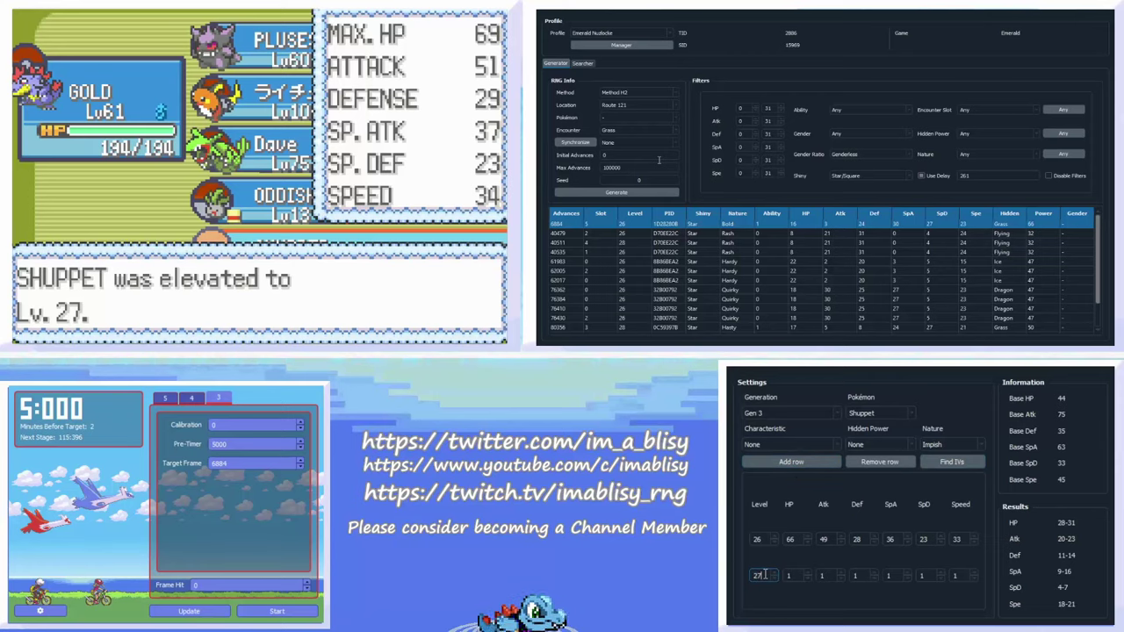
pyautogui.write('69')
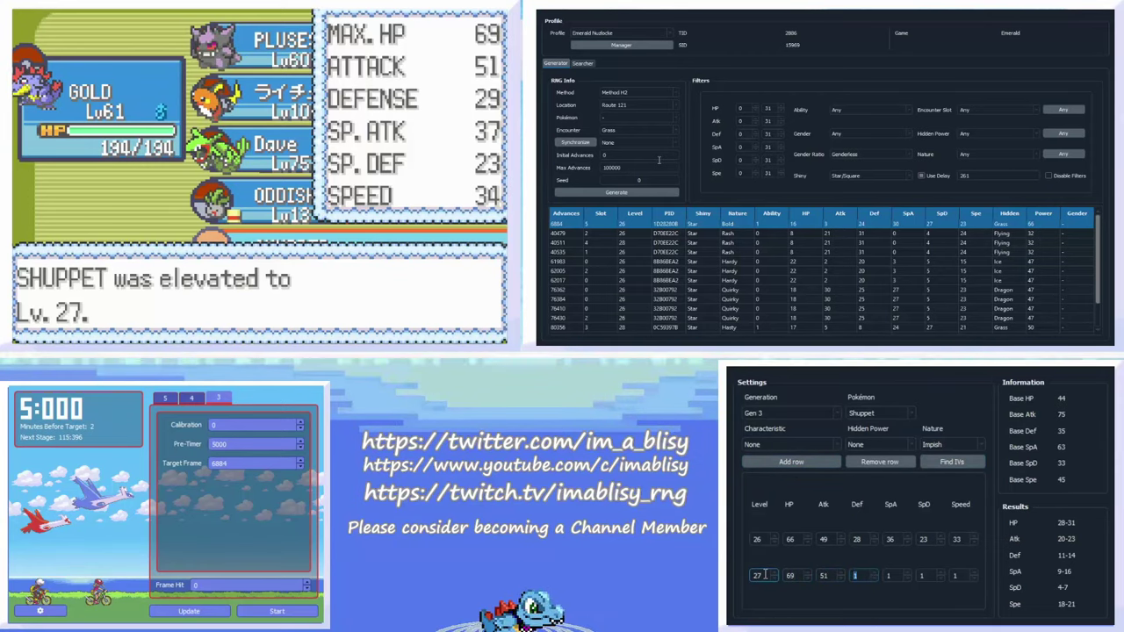
pyautogui.write('29')
pyautogui.press('Tab')
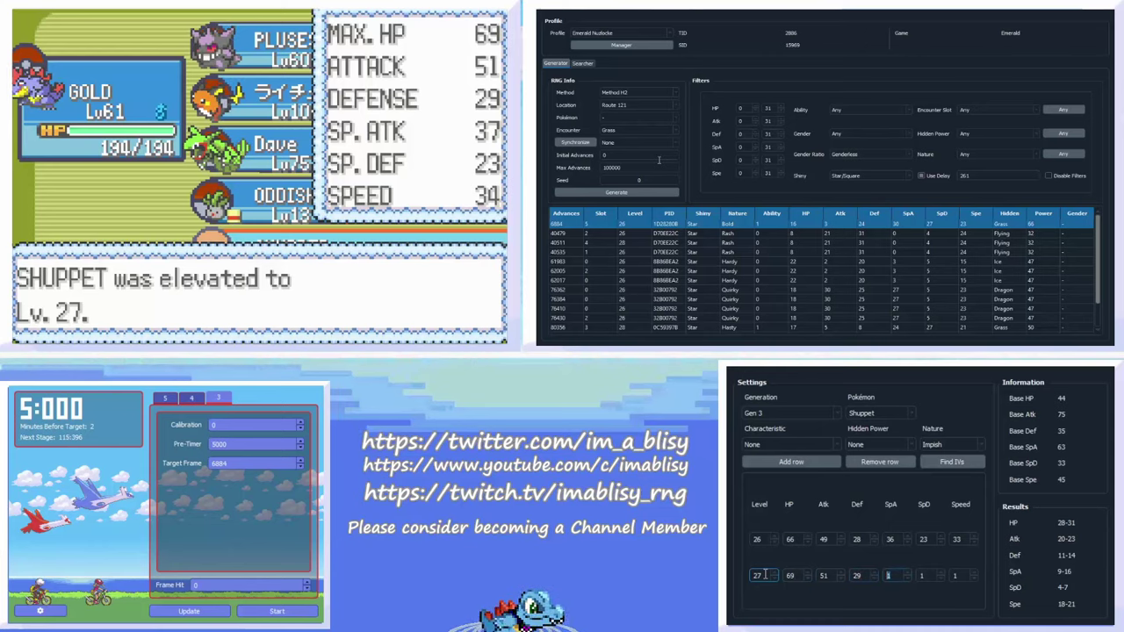
pyautogui.press('Tab')
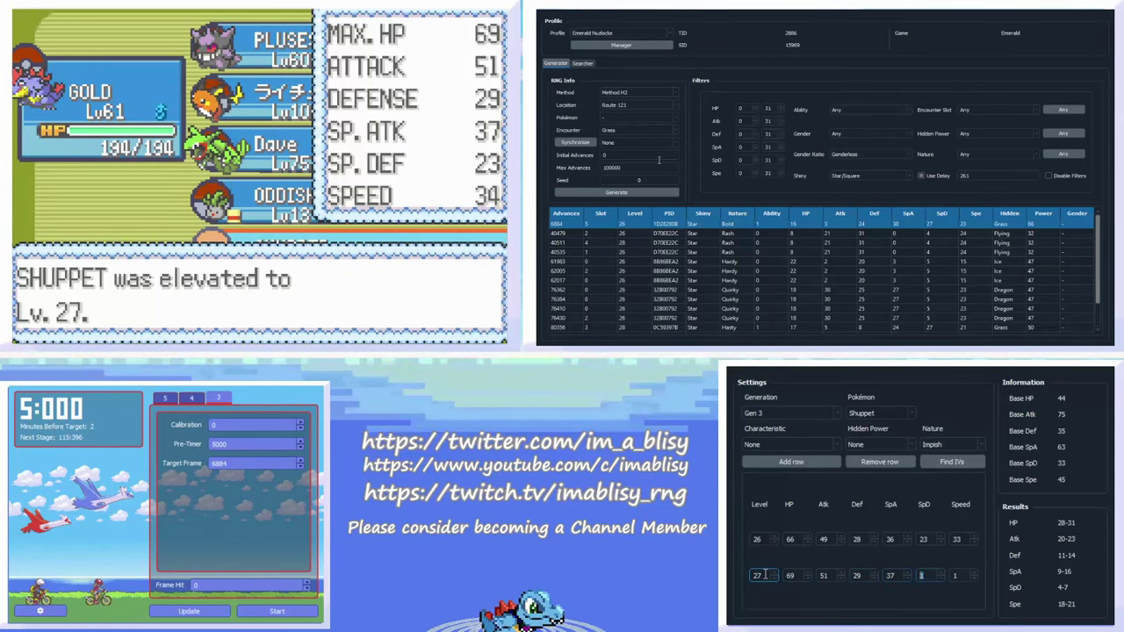
pyautogui.write('23')
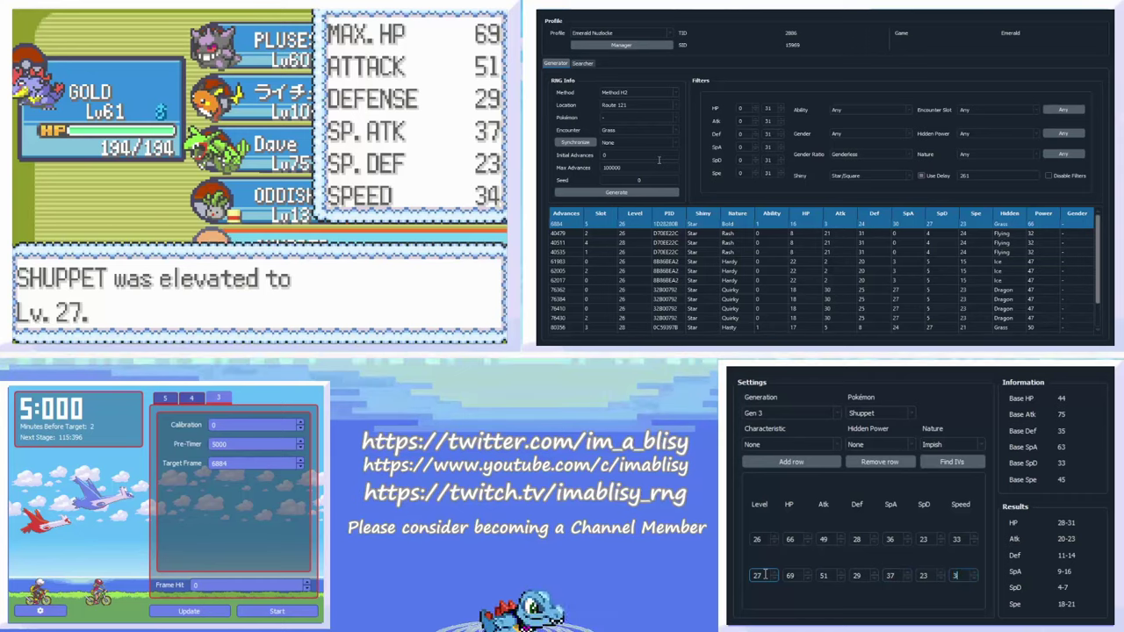
pyautogui.press('Tab')
pyautogui.write('34')
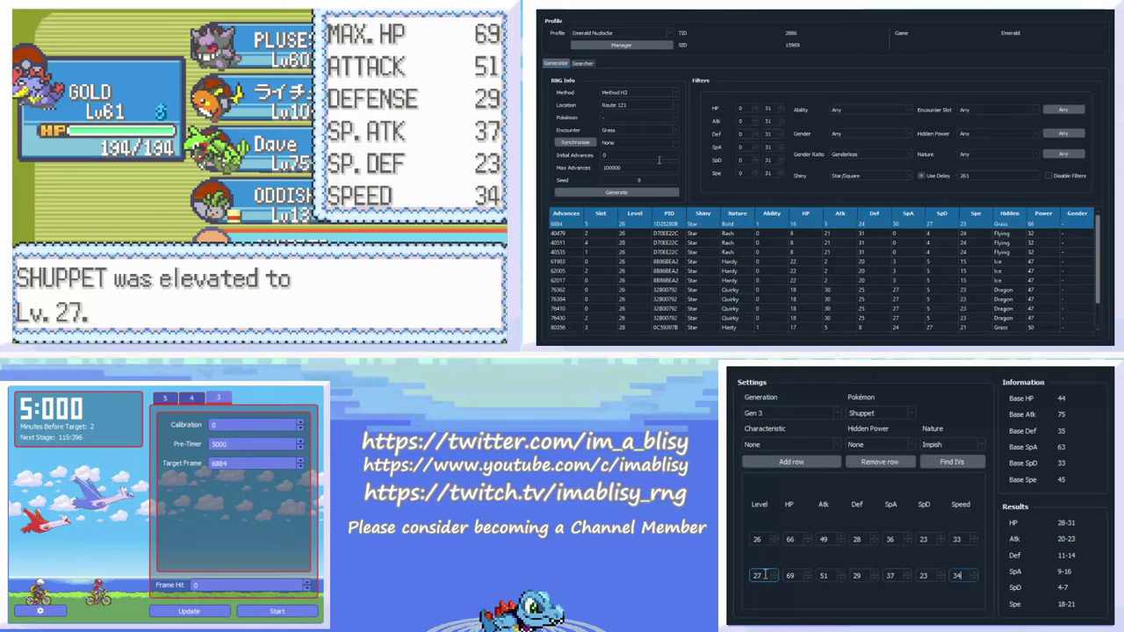
pyautogui.click(952, 465)
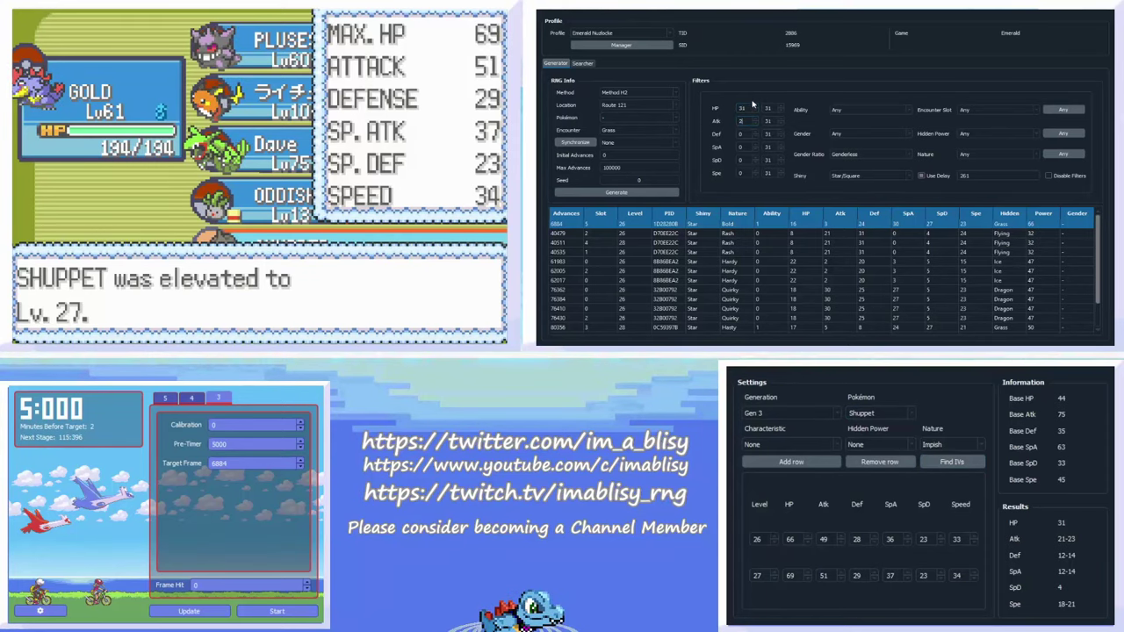
# Set the generator's IV filters to HP 31, Atk 21–23 and Def 12–14.
pyautogui.write('1')
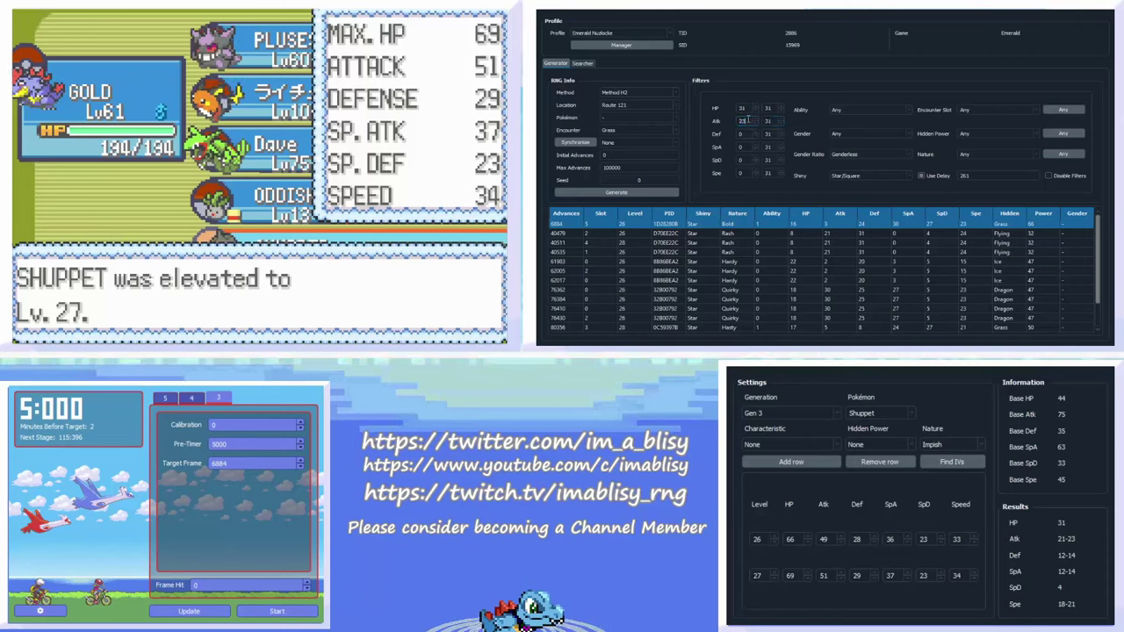
pyautogui.press('Tab')
pyautogui.write('23')
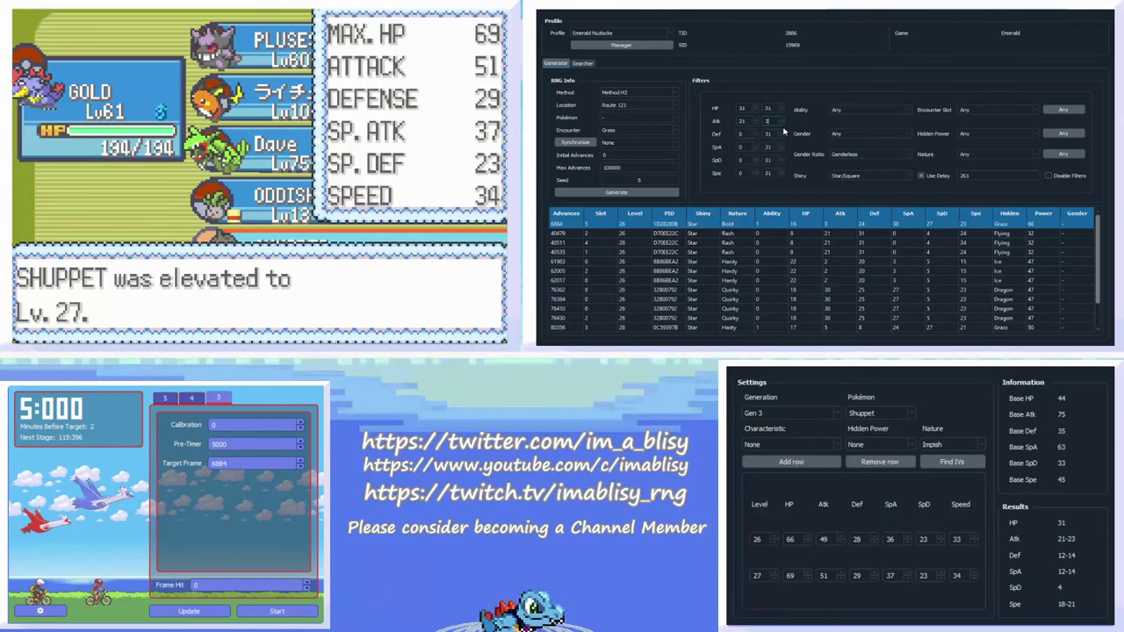
pyautogui.press('Tab')
pyautogui.write('4')
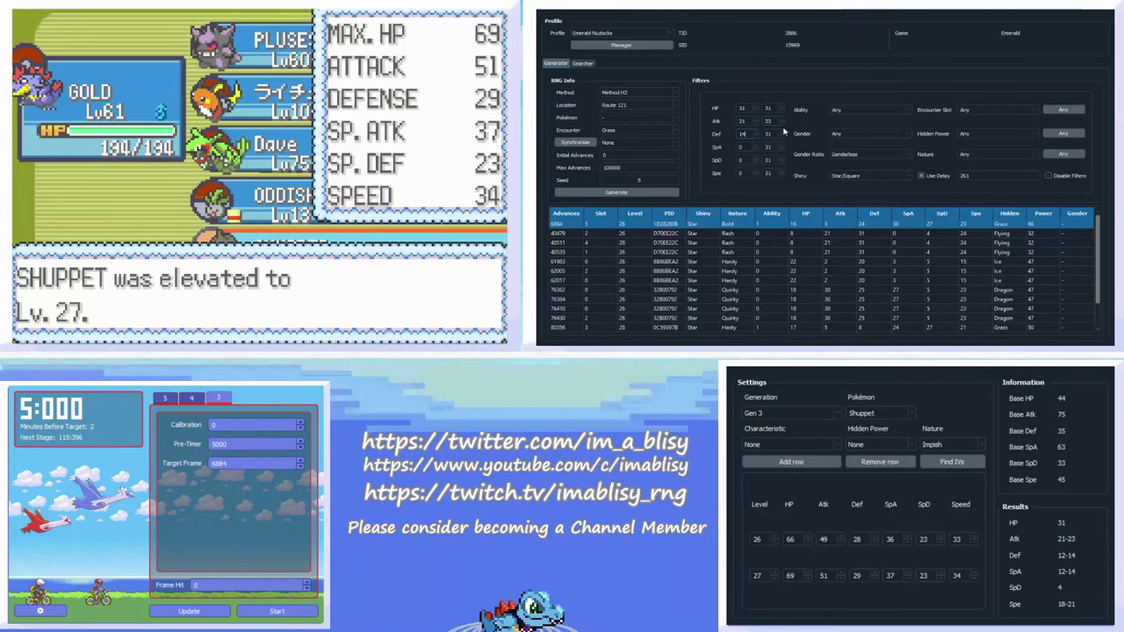
pyautogui.press('Tab')
pyautogui.write('14')
pyautogui.press('Tab')
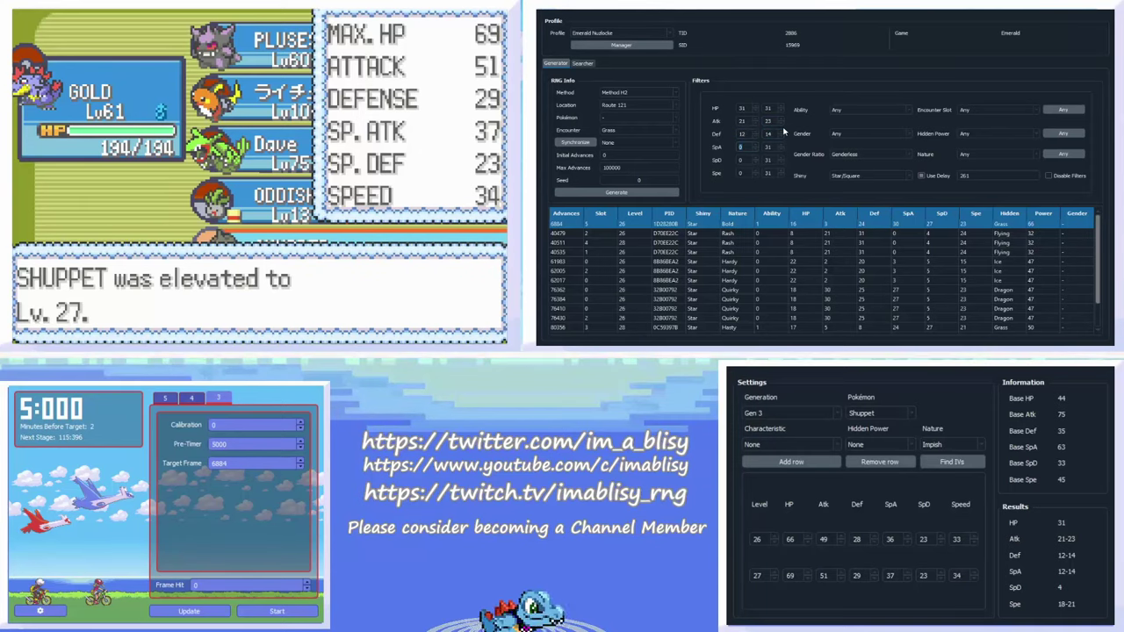
# Set the remaining IV filters to SpA 12–14, SpD 4 and Spe 18–21.
pyautogui.press('Tab')
pyautogui.write('4')
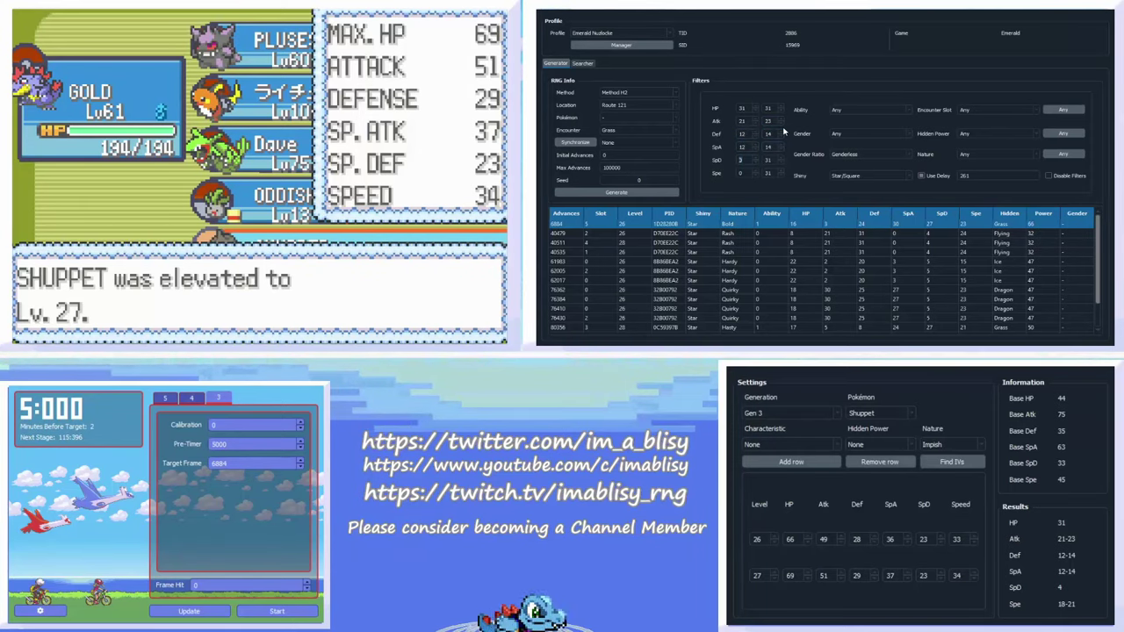
pyautogui.press('Tab')
pyautogui.write('4')
pyautogui.write('18')
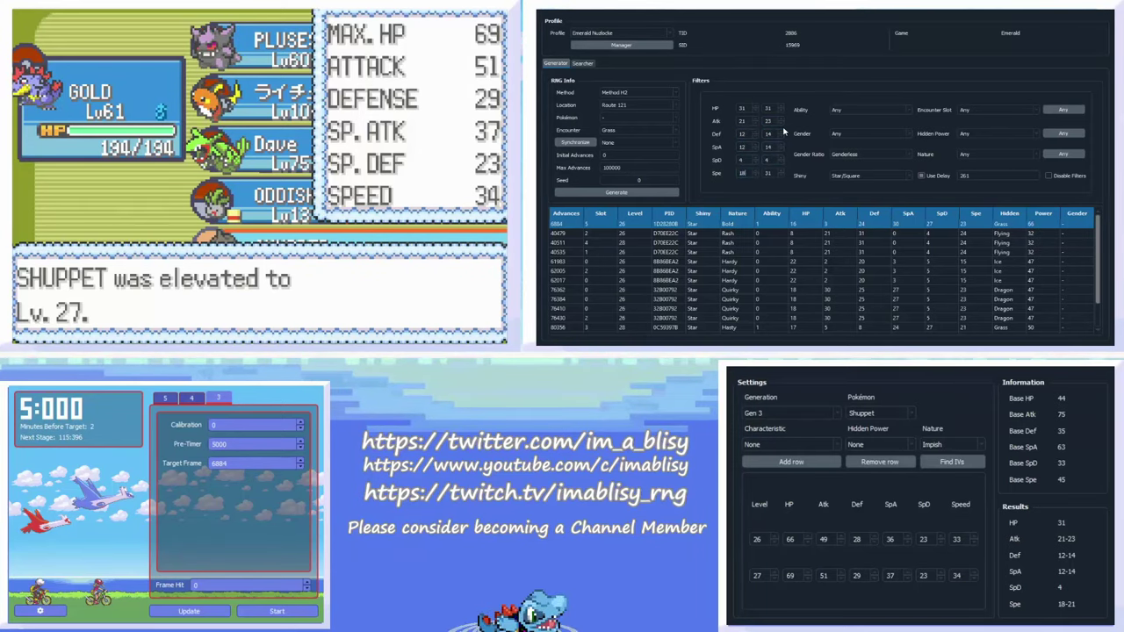
pyautogui.press('Tab')
pyautogui.write('21')
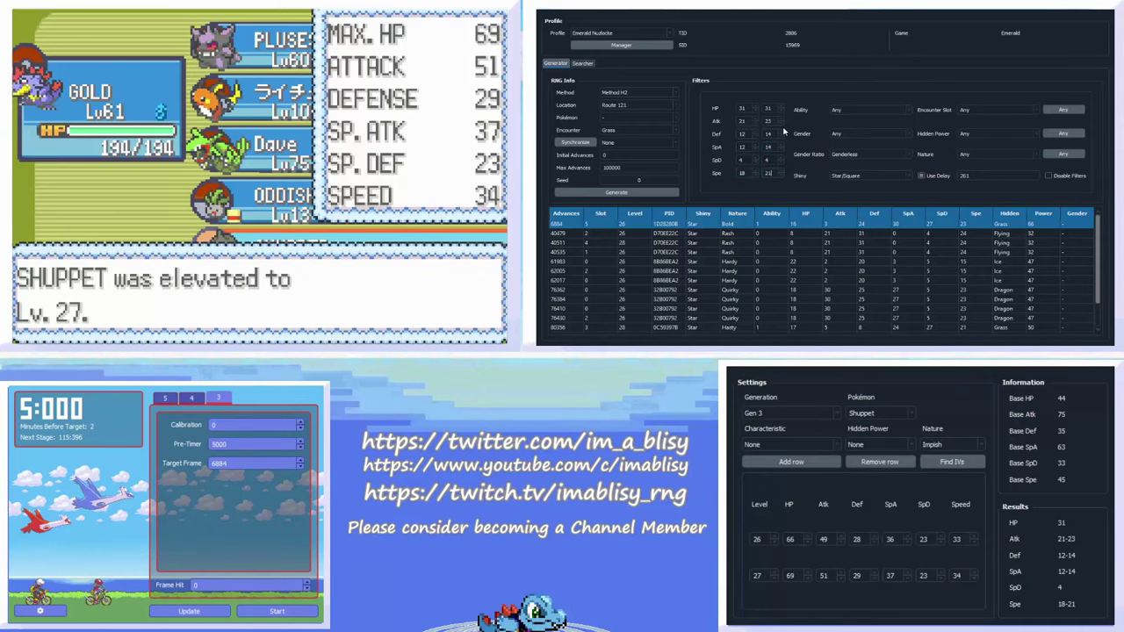
# Set the Shiny filter to Any and the initial advances to 6684, and generate the matching encounters.
pyautogui.click(854, 186)
pyautogui.click(576, 187)
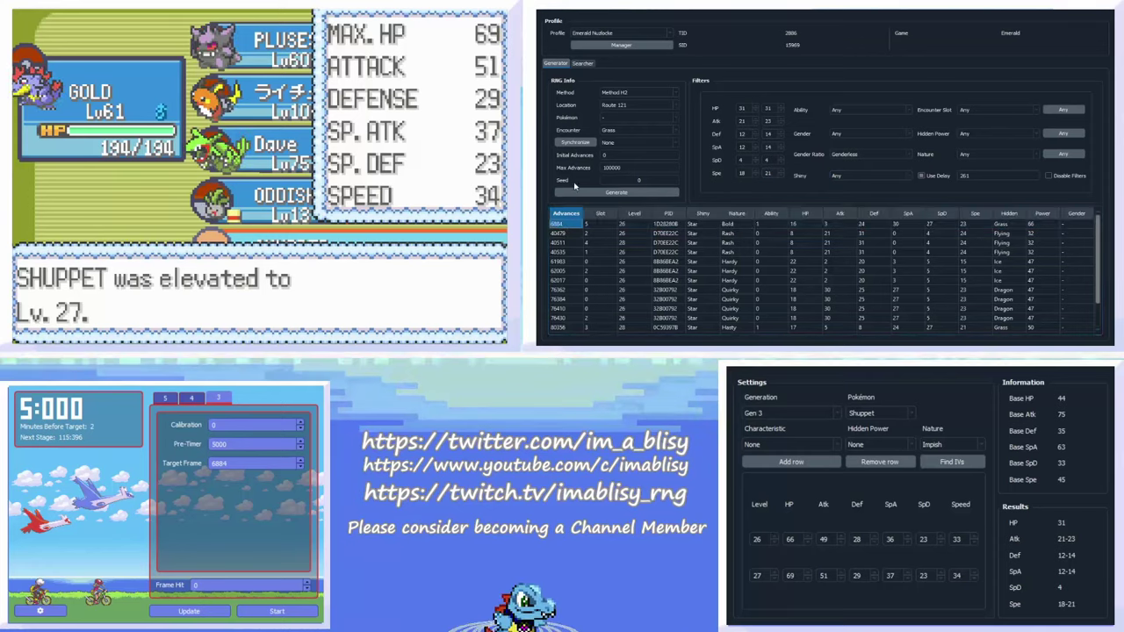
pyautogui.click(619, 155)
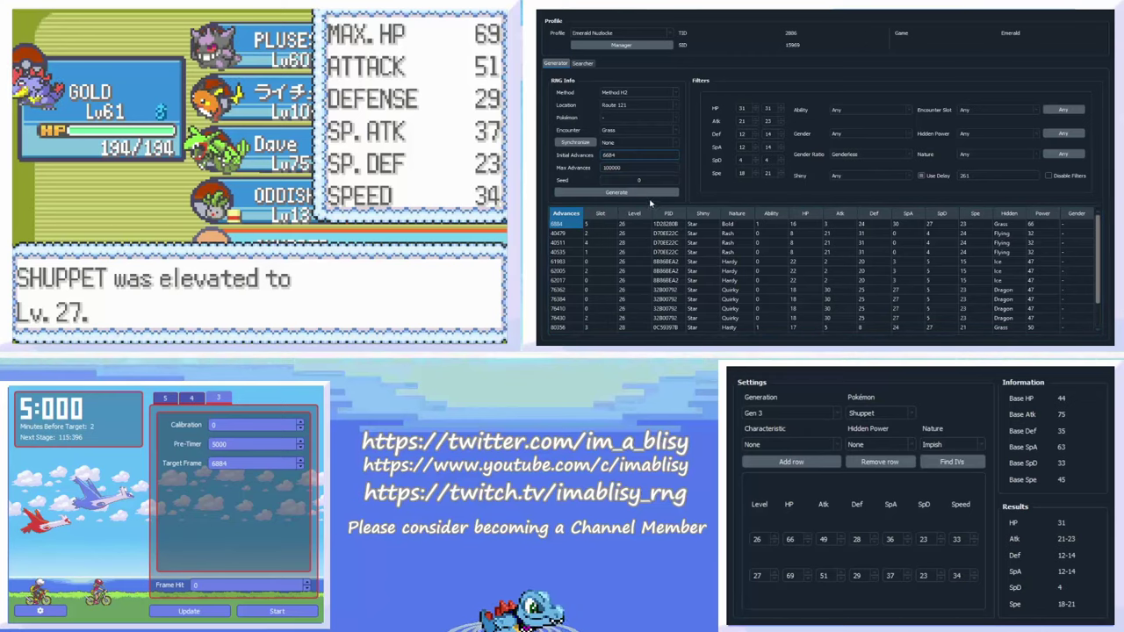
pyautogui.click(650, 193)
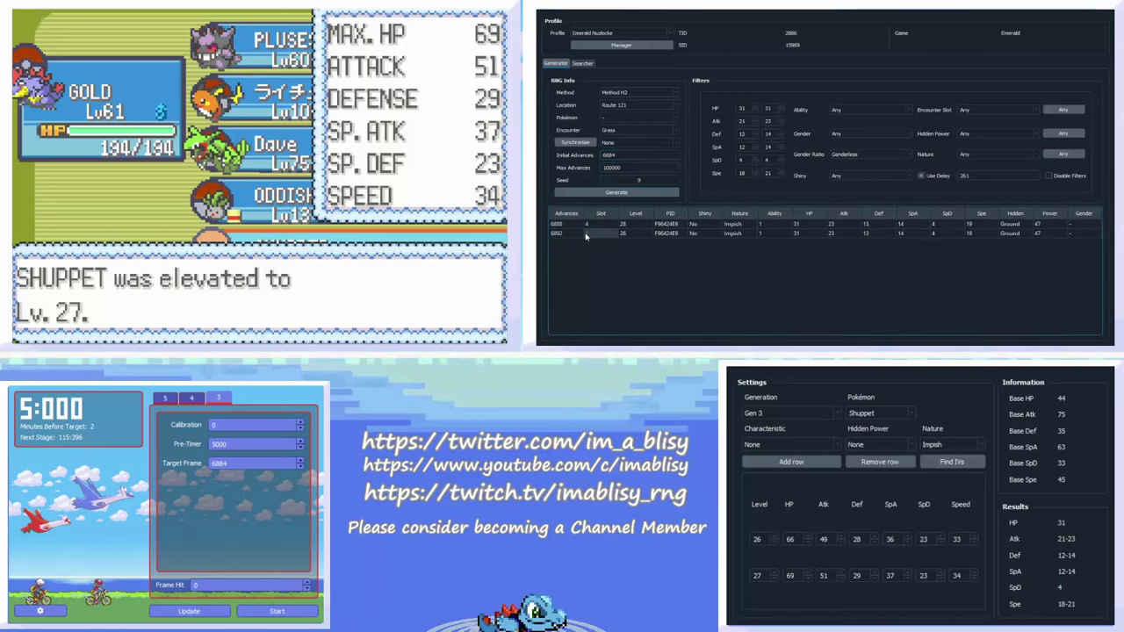
# Compare the generated results' slots and levels with the encounter slots of Mightyena and Shuppet.
pyautogui.moveTo(576, 232); pyautogui.dragTo(1077, 235)
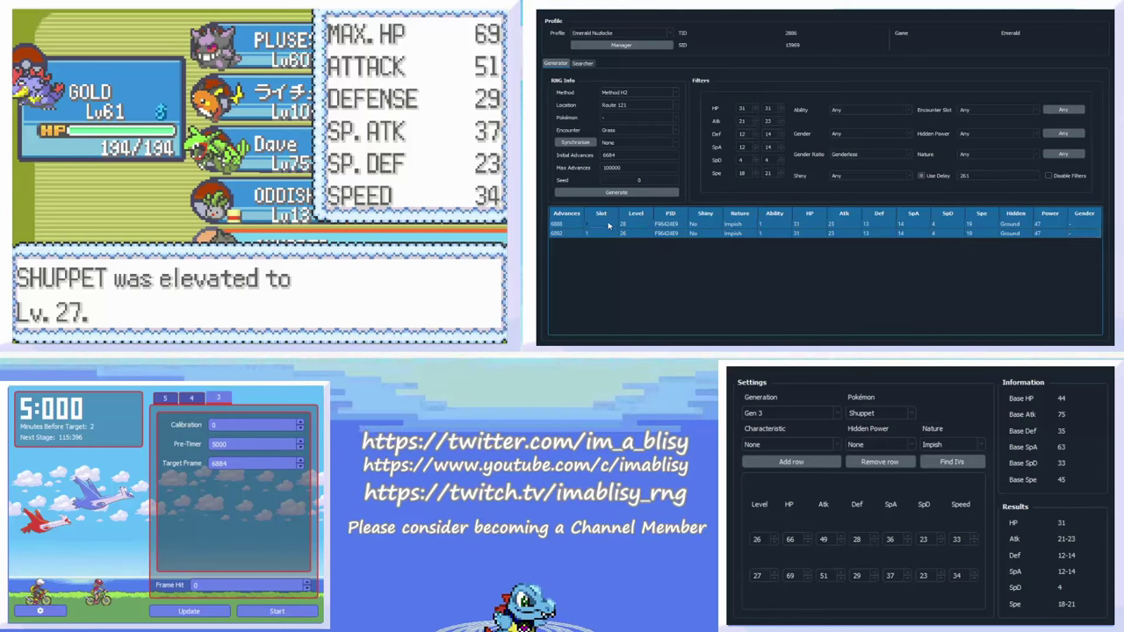
pyautogui.moveTo(609, 226); pyautogui.dragTo(636, 235)
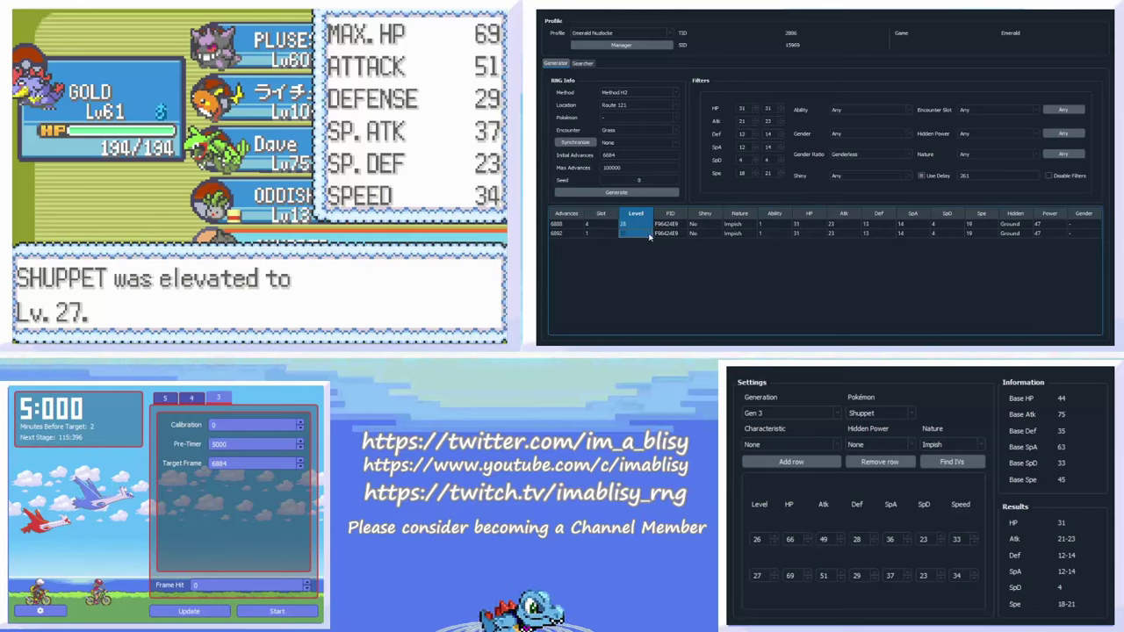
pyautogui.click(626, 133)
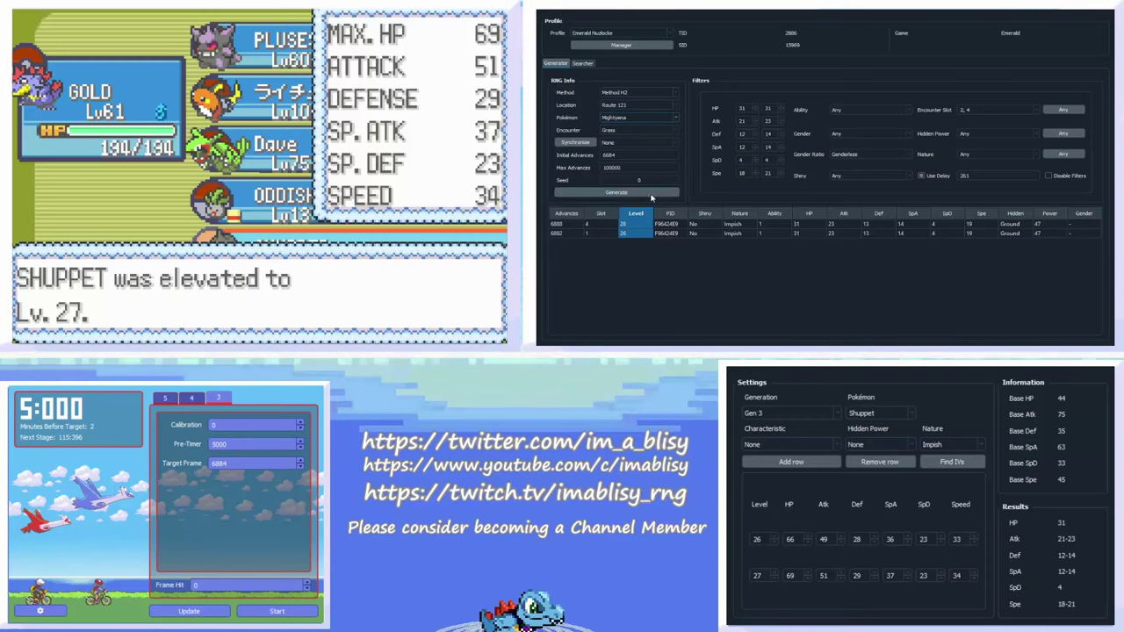
pyautogui.click(622, 138)
pyautogui.click(597, 236)
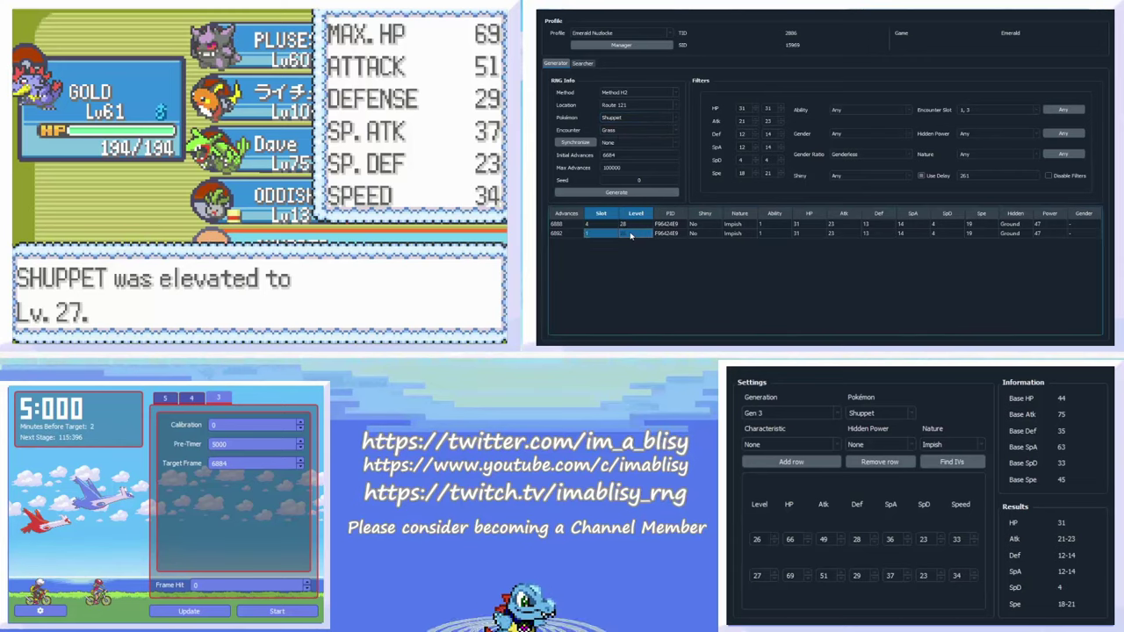
pyautogui.click(630, 235)
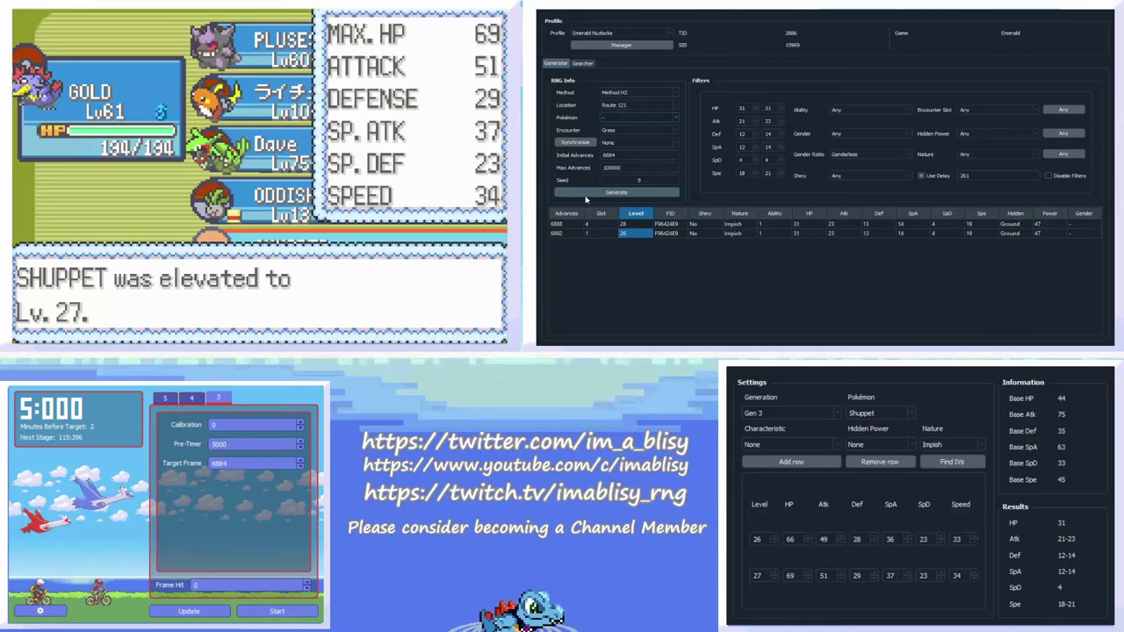
# Update the timer's calibration using 6892 as the frame hit.
pyautogui.click(565, 234)
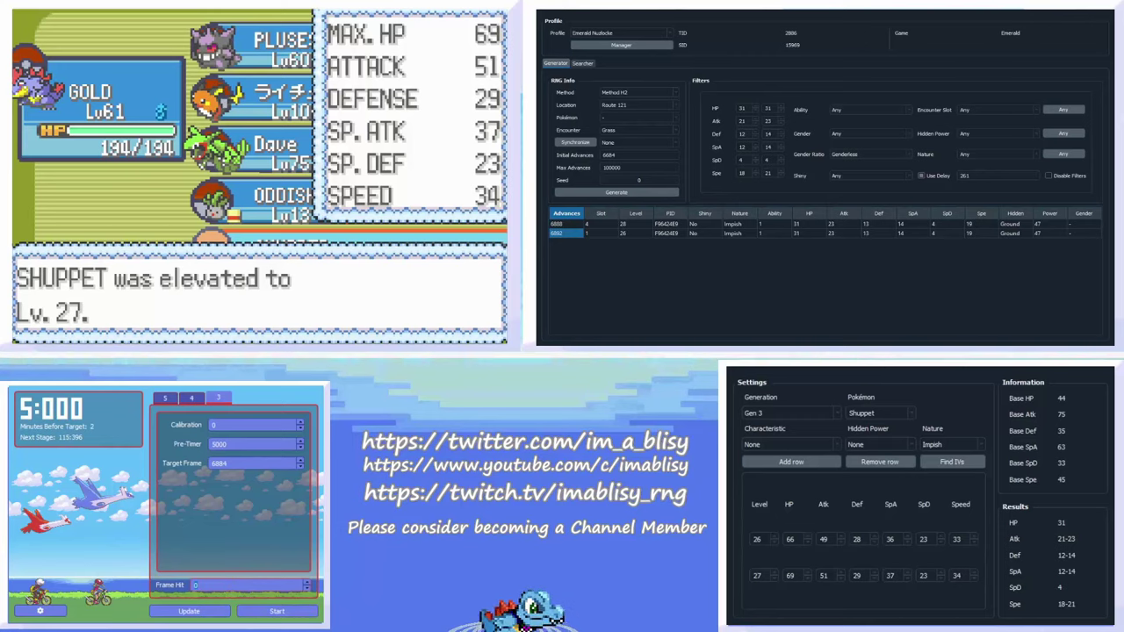
pyautogui.write('6892')
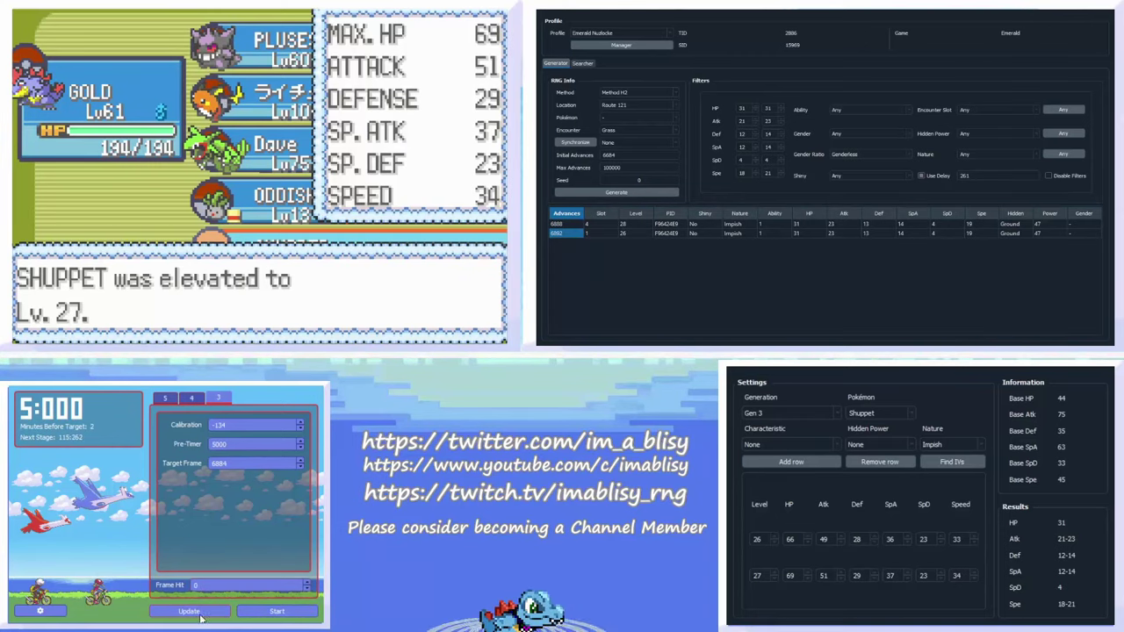
# Start the calibrated timer and reset the game as the pre-timer ends.
pyautogui.press('space')
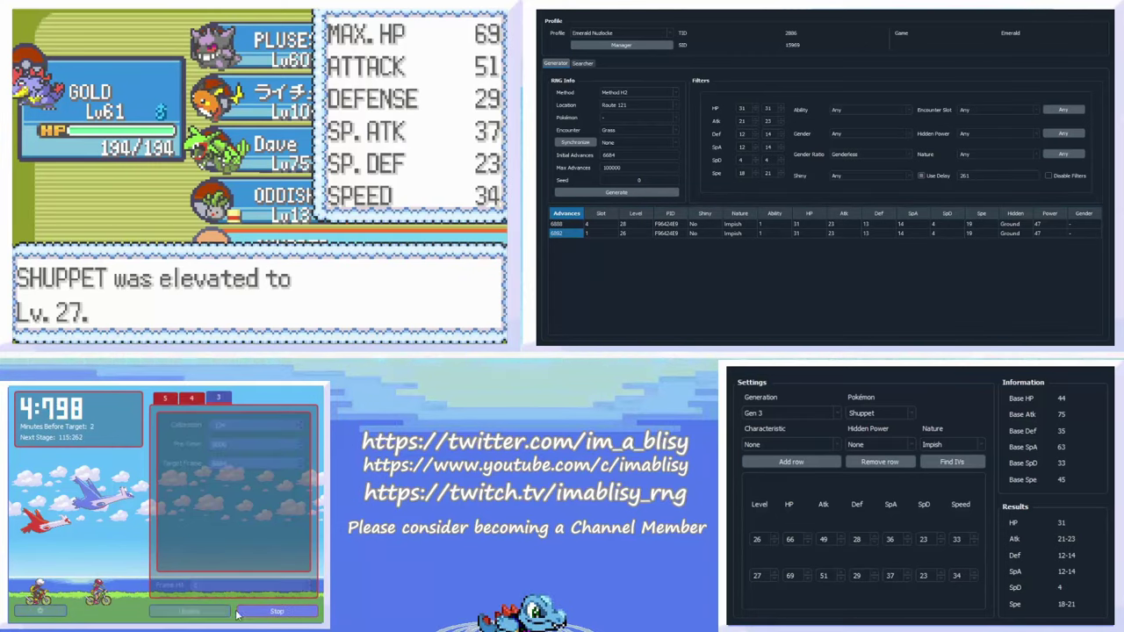
pyautogui.press('x')
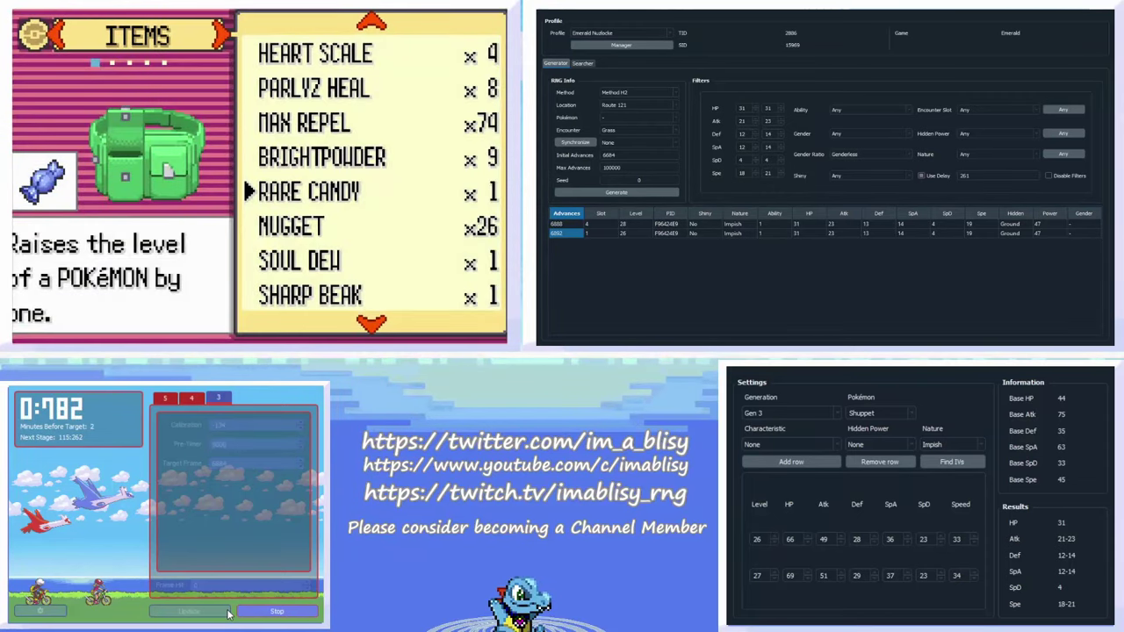
pyautogui.hotkey('ctrl', 'r')
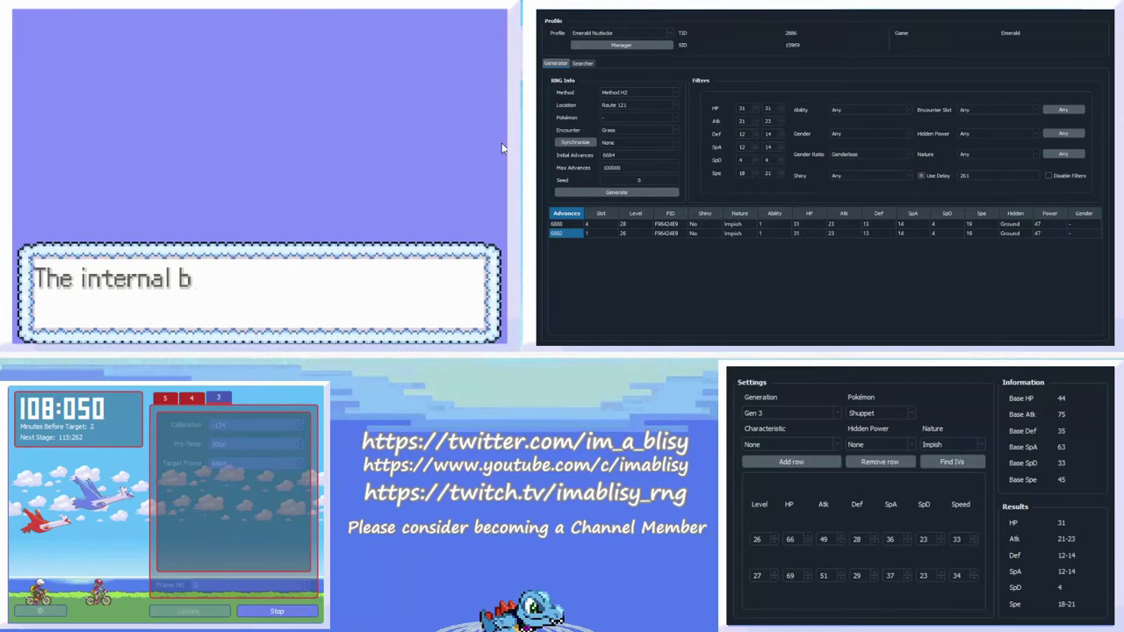
# Load the save and use Oddish's Sweet Scent as the timer reaches zero.
pyautogui.press('x')
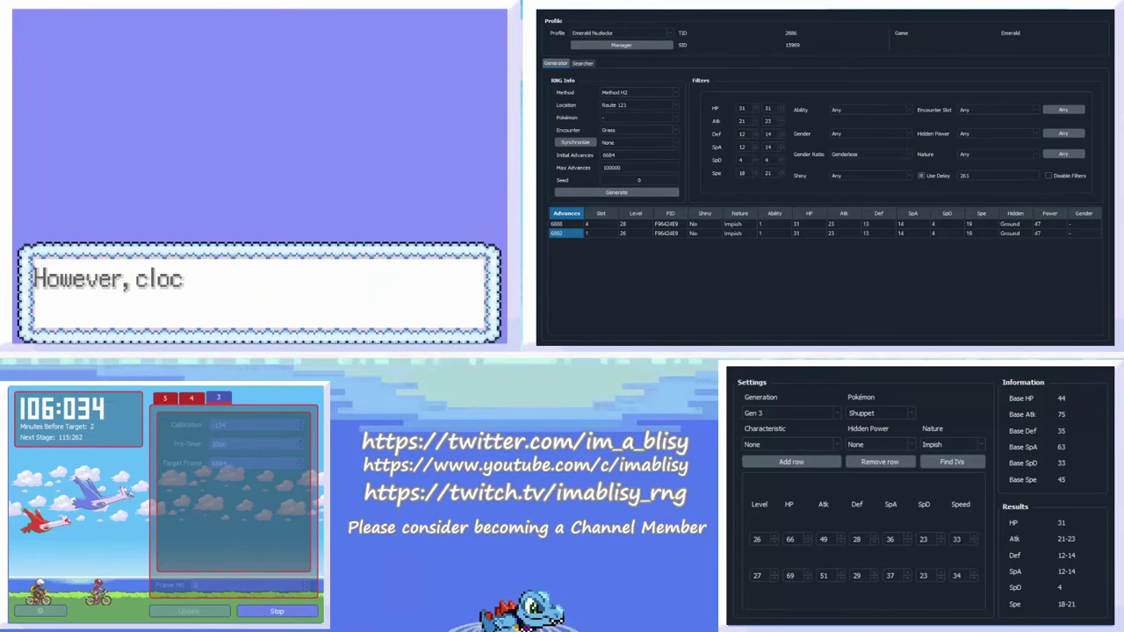
pyautogui.press('x')
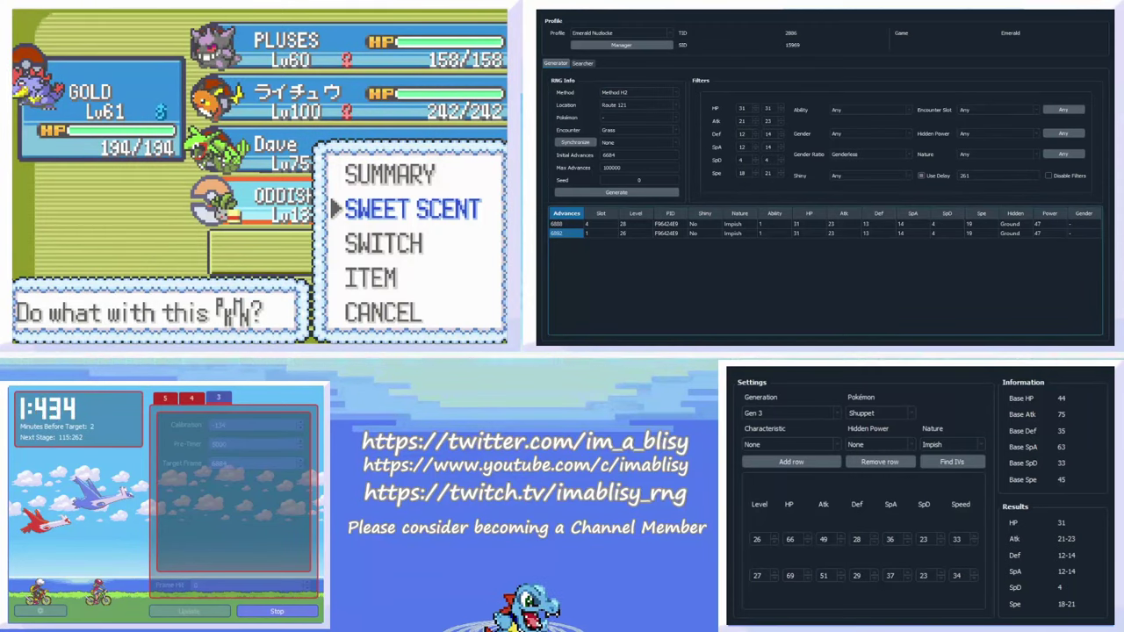
pyautogui.press('x')
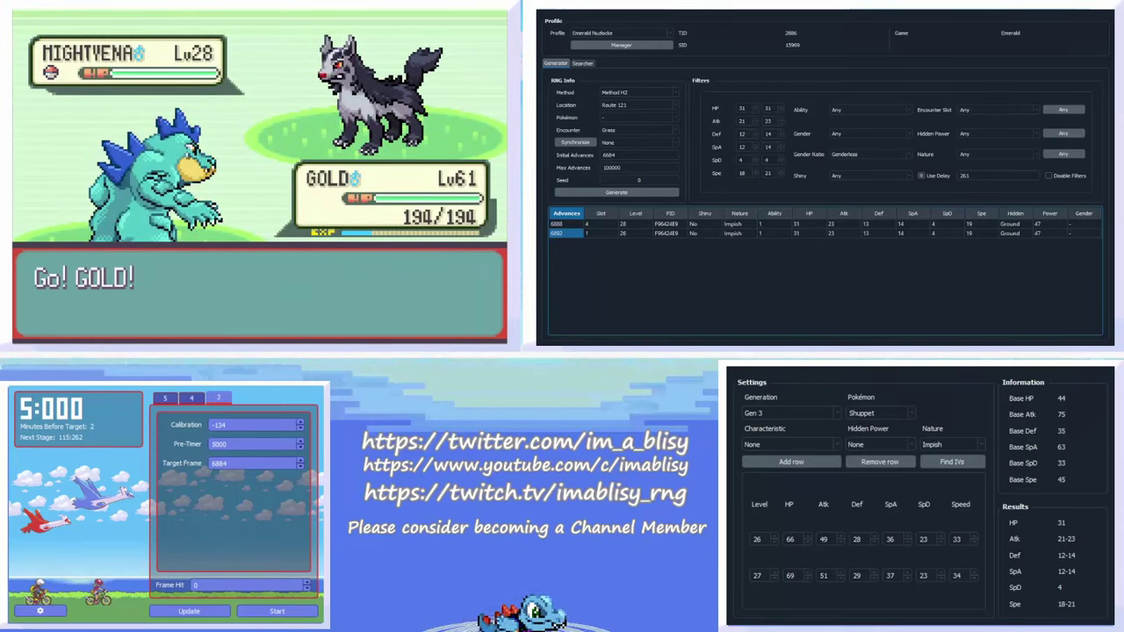
pyautogui.click(649, 281)
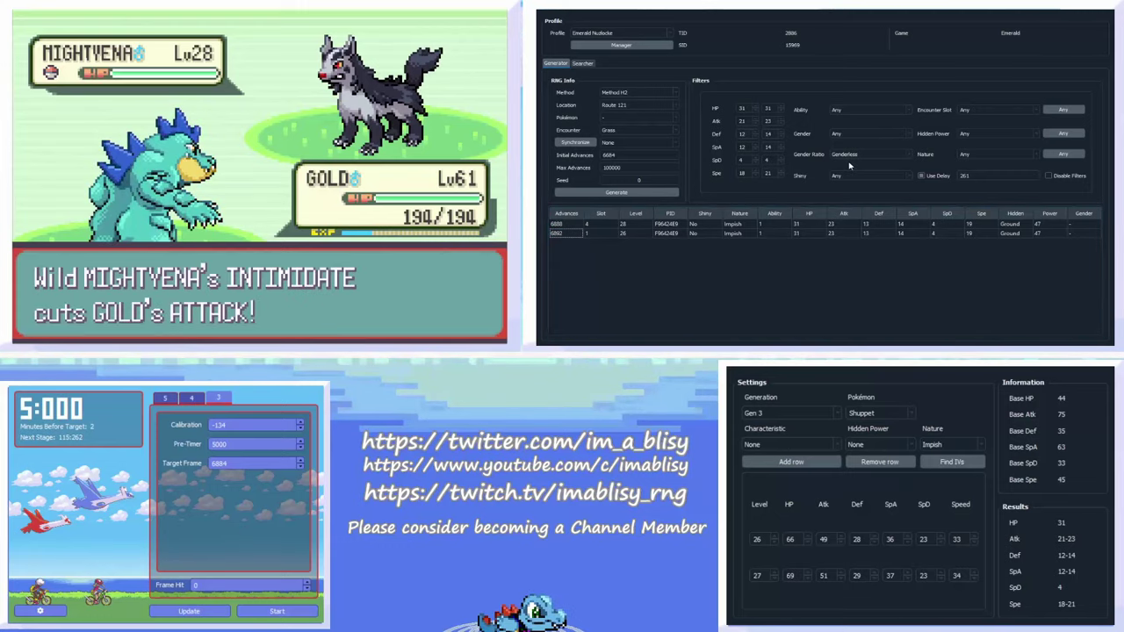
# Reset the IV filters for all six stats to 0–31 and generate the results again.
pyautogui.click(713, 111)
pyautogui.click(714, 122)
pyautogui.click(714, 133)
pyautogui.click(714, 147)
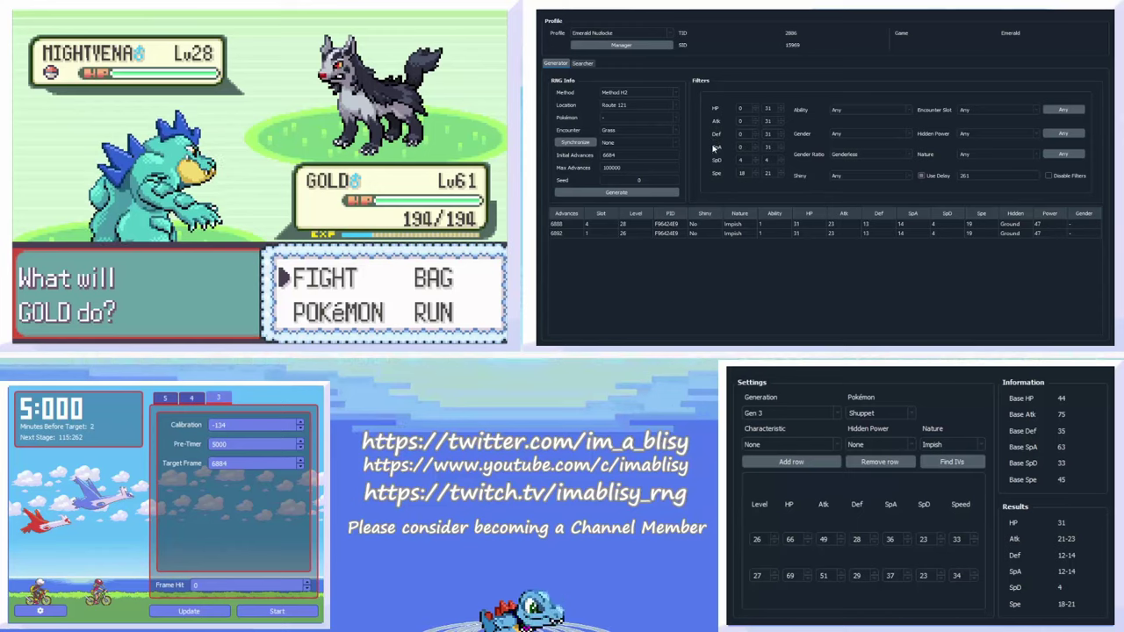
pyautogui.click(714, 162)
pyautogui.click(716, 173)
pyautogui.click(659, 181)
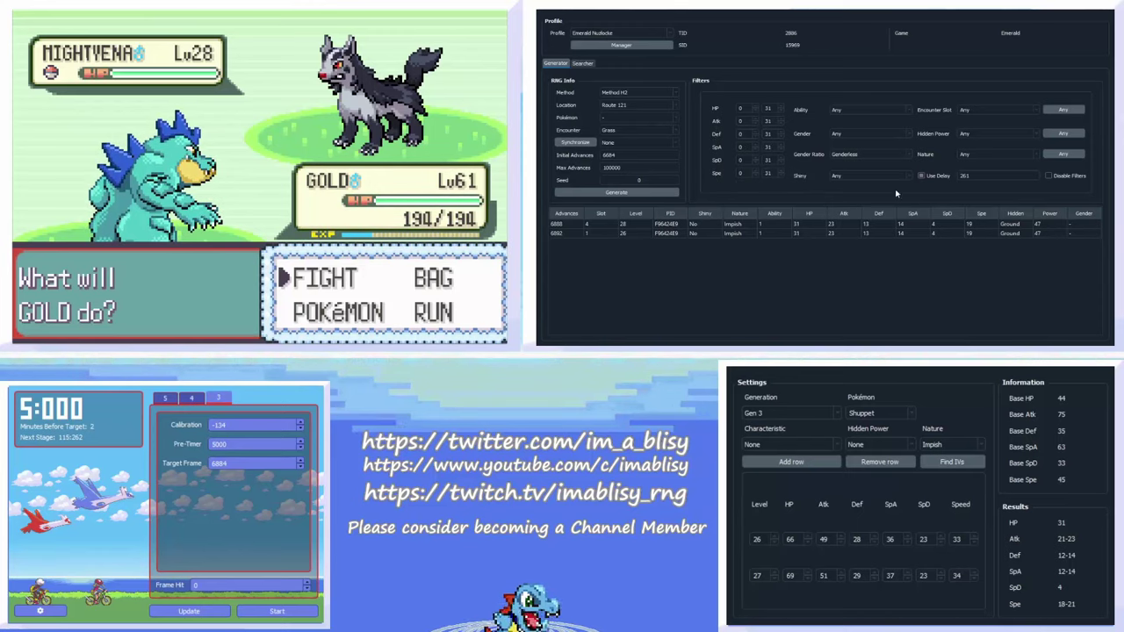
pyautogui.click(616, 192)
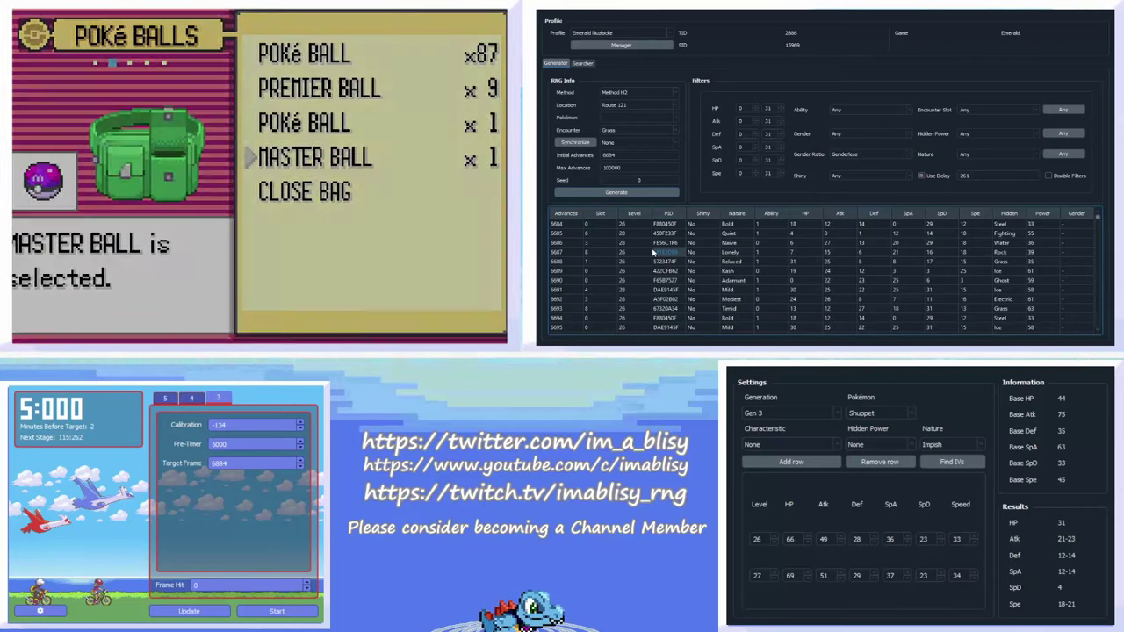
# Locate the shiny target frame 6884 in the generated results and highlight its row.
pyautogui.scroll(-6, 658, 257)
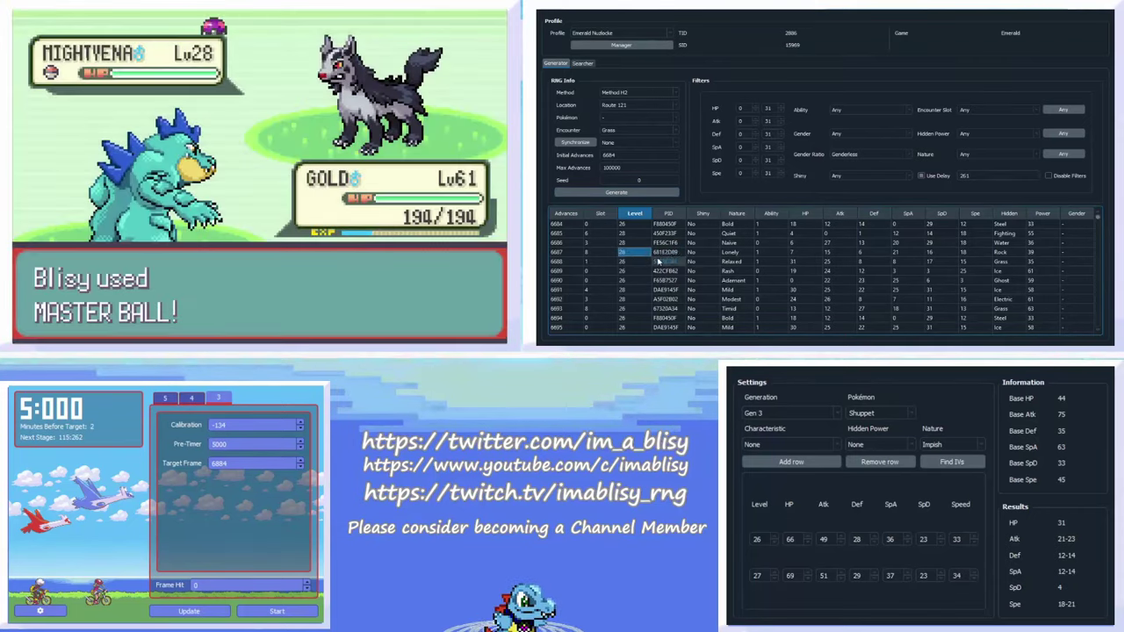
pyautogui.scroll(-20, 665, 262)
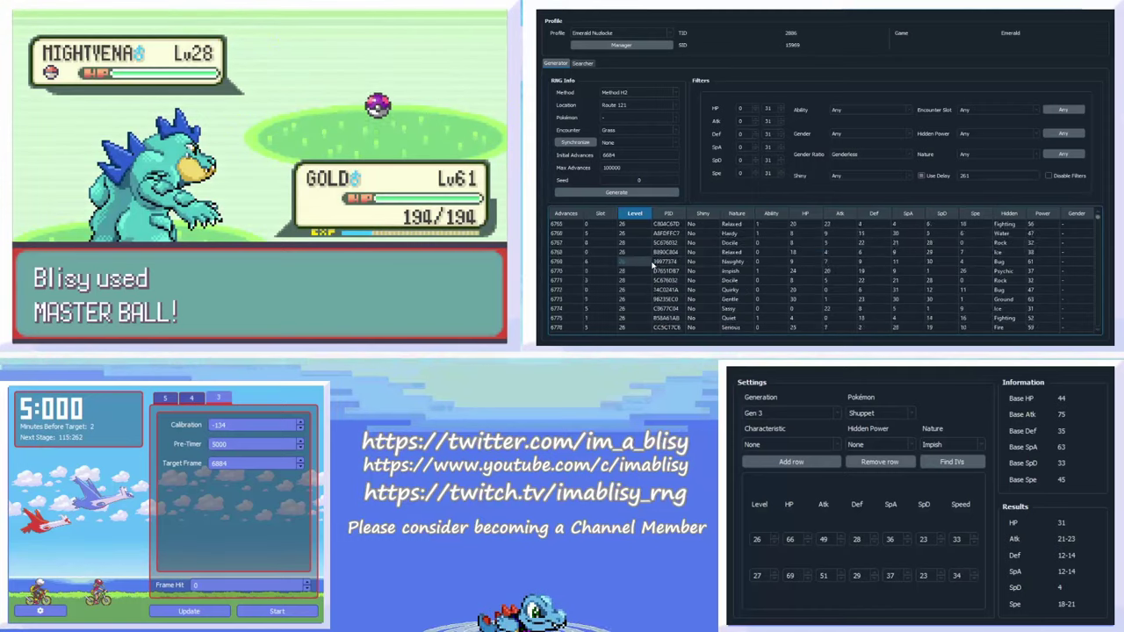
pyautogui.scroll(-16, 651, 264)
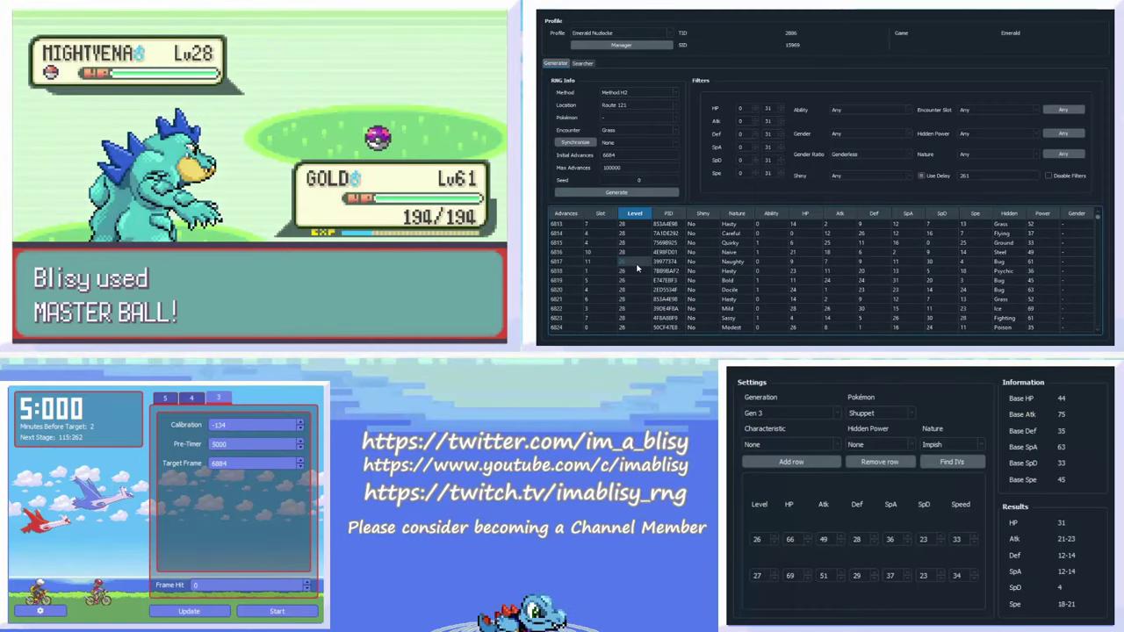
pyautogui.scroll(-18, 638, 271)
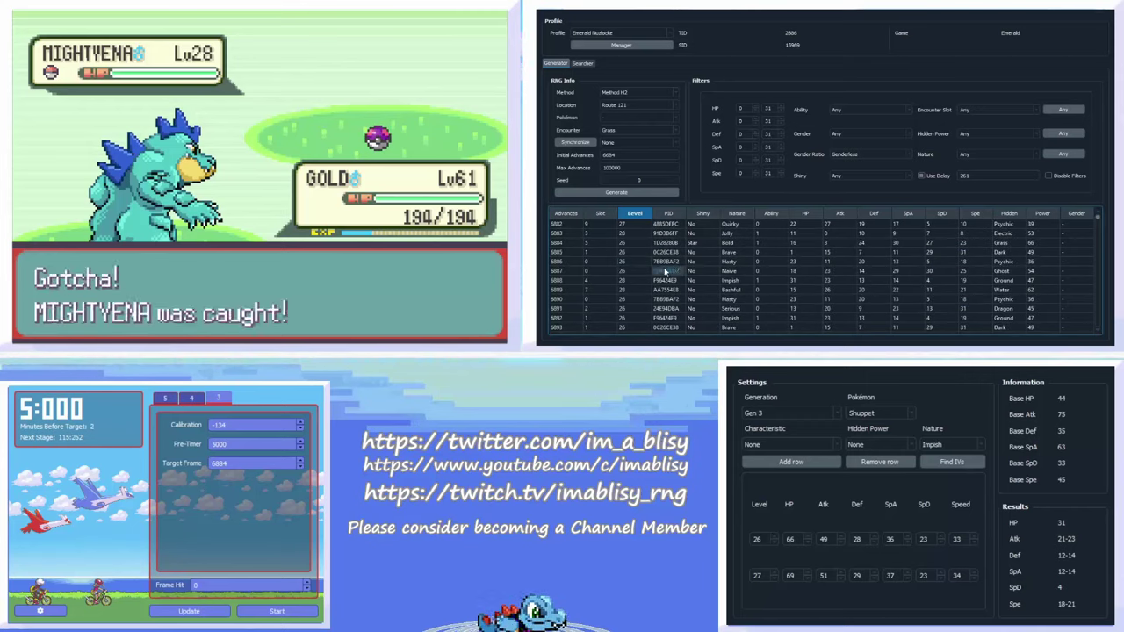
pyautogui.moveTo(565, 246); pyautogui.dragTo(645, 245)
pyautogui.click(639, 246)
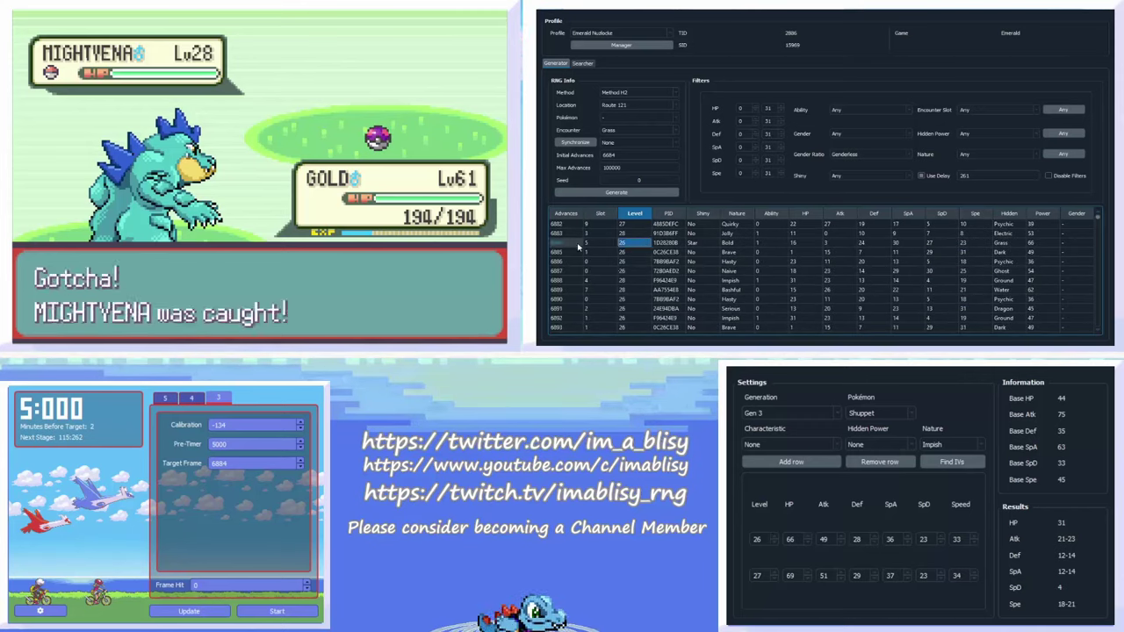
pyautogui.moveTo(576, 245); pyautogui.dragTo(741, 247)
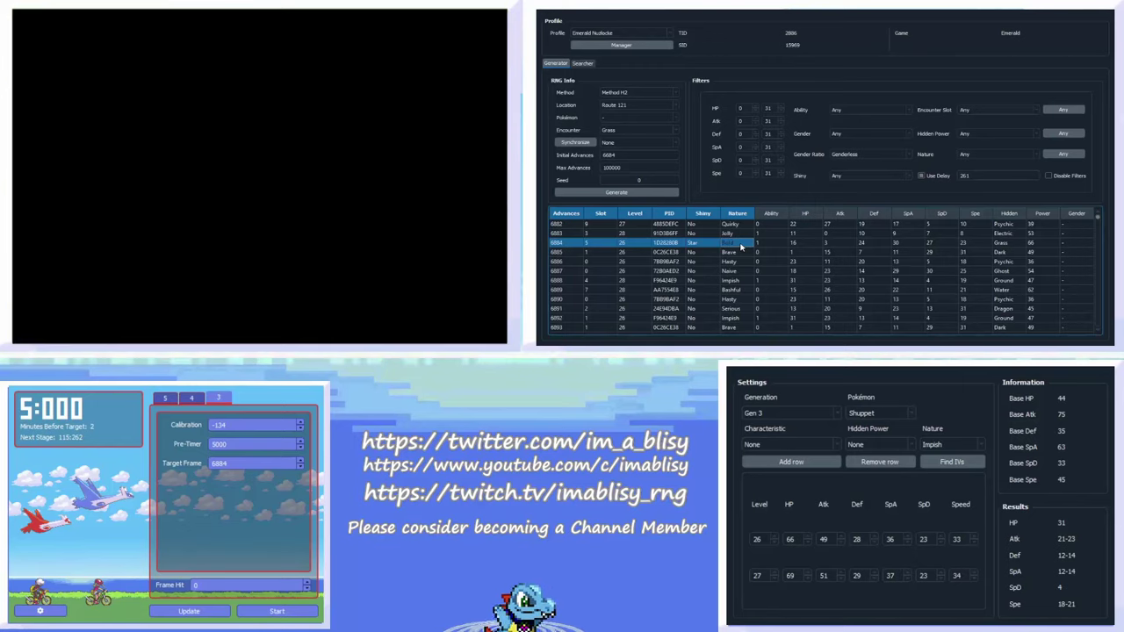
# Check the caught Mightyena's nature in its summary and select the matching Sassy, level 28 result near the target frame.
pyautogui.scroll(1, 765, 262)
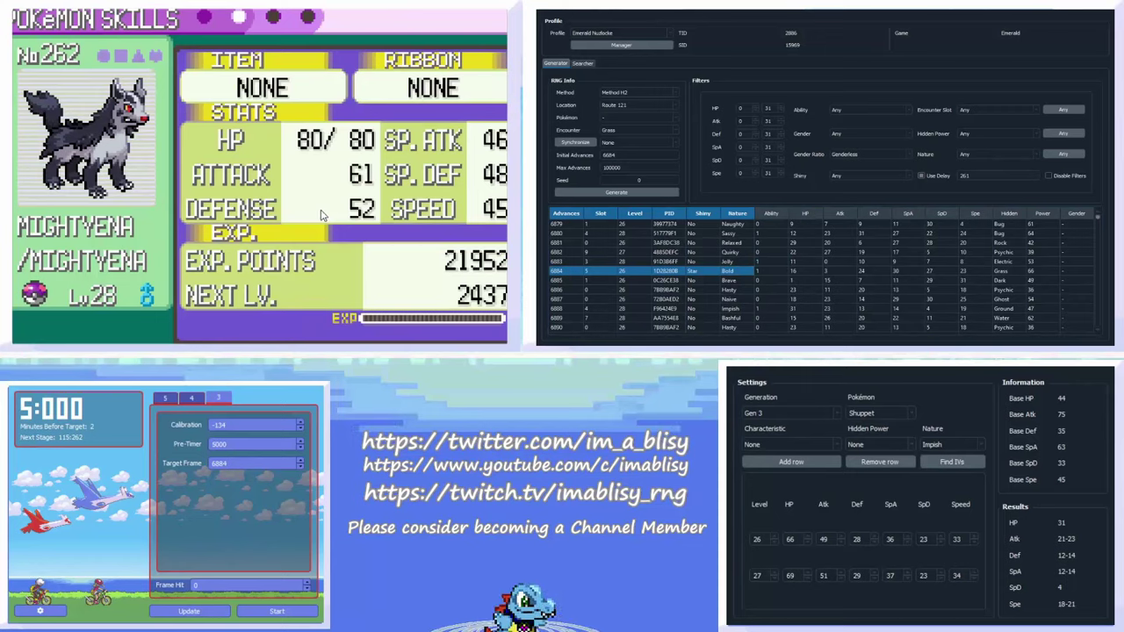
pyautogui.press('Left')
pyautogui.press('Left')
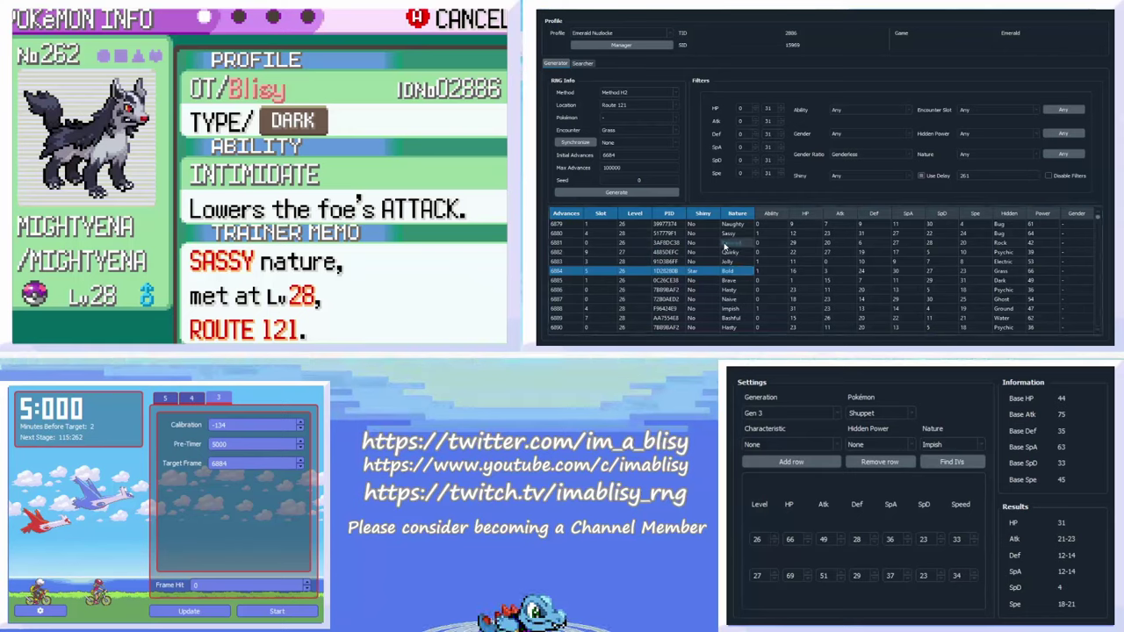
pyautogui.moveTo(728, 235); pyautogui.dragTo(590, 234)
pyautogui.click(589, 235)
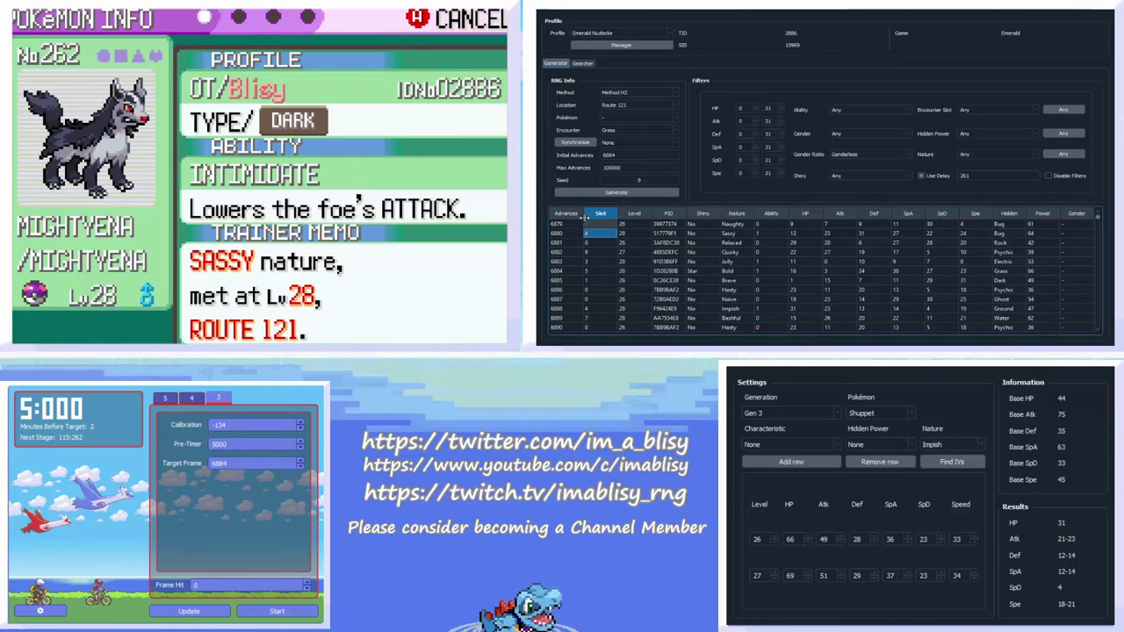
# Set the generator's Pokémon to Mightyena to check its encounter slots, and select frame 6880 as the frame hit.
pyautogui.click(624, 116)
pyautogui.click(627, 144)
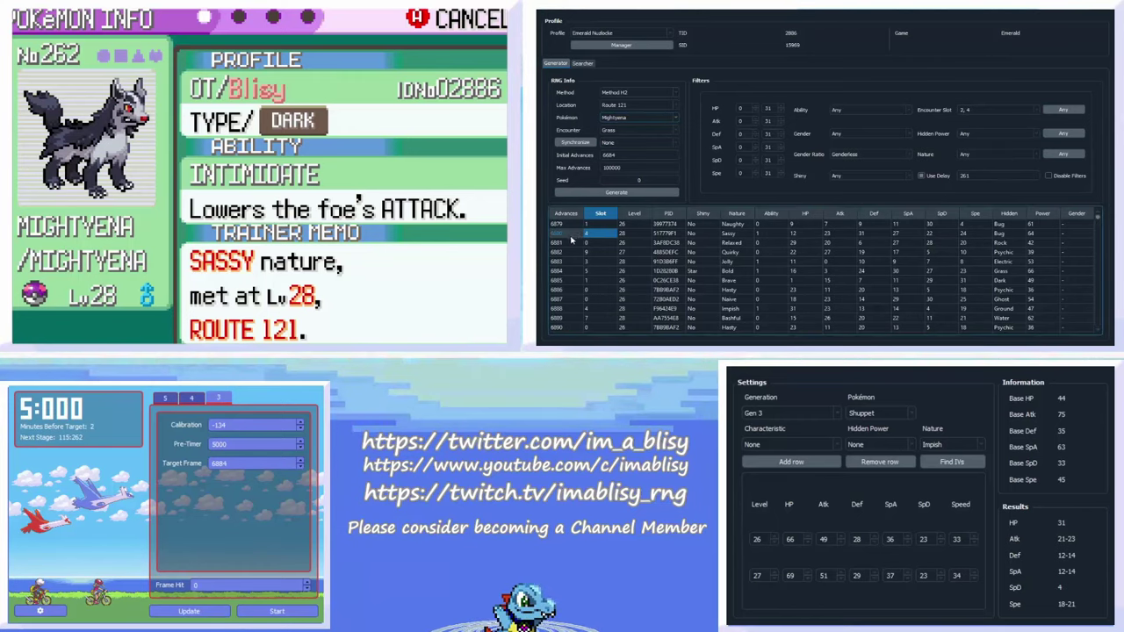
pyautogui.moveTo(600, 234); pyautogui.dragTo(1045, 239)
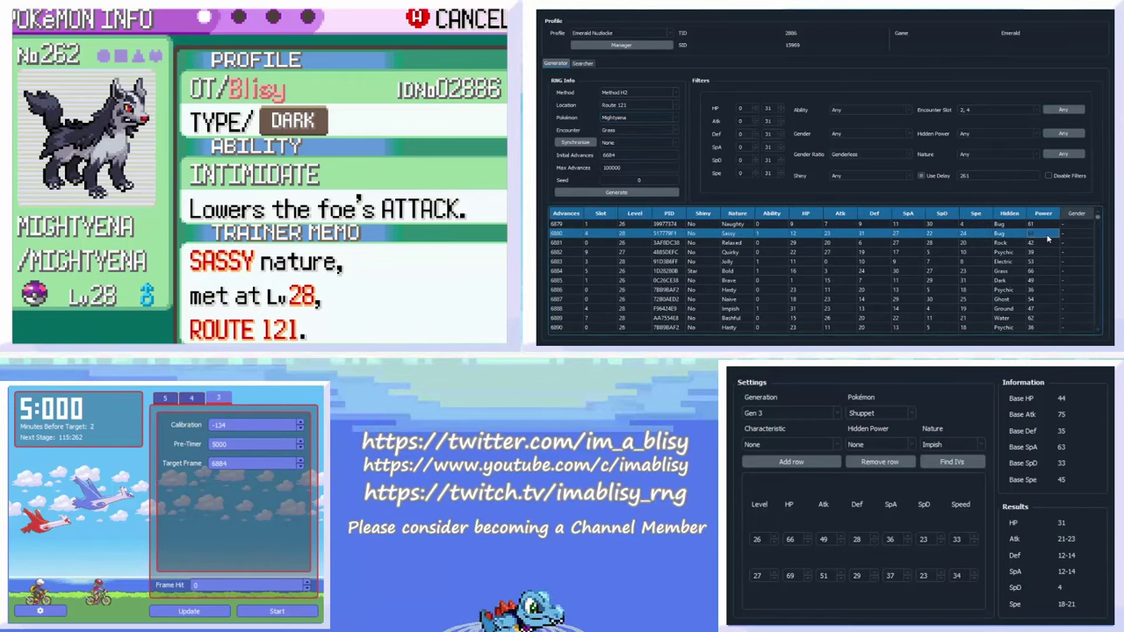
pyautogui.click(559, 234)
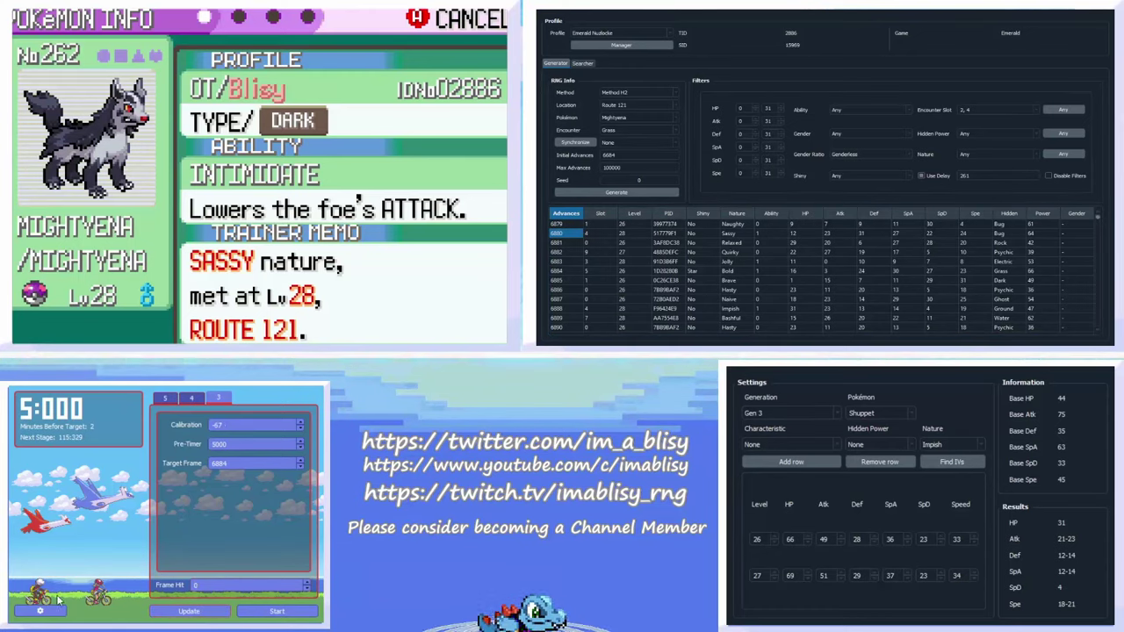
# Start the recalibrated timer and use Oddish's Sweet Scent as it reaches zero.
pyautogui.click(296, 617)
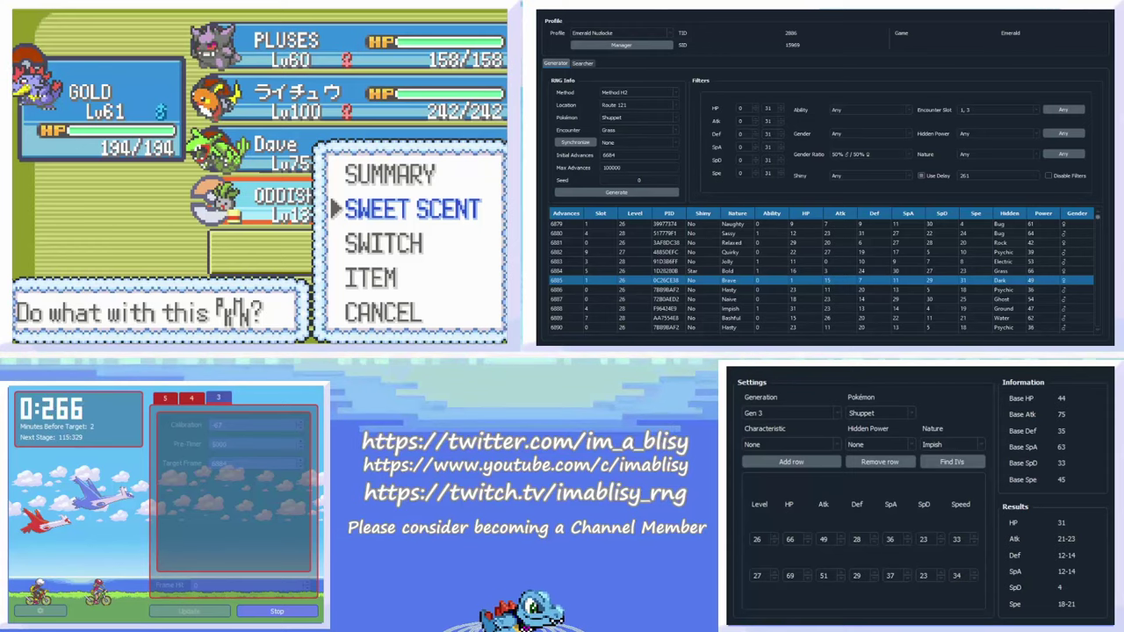
pyautogui.press('x')
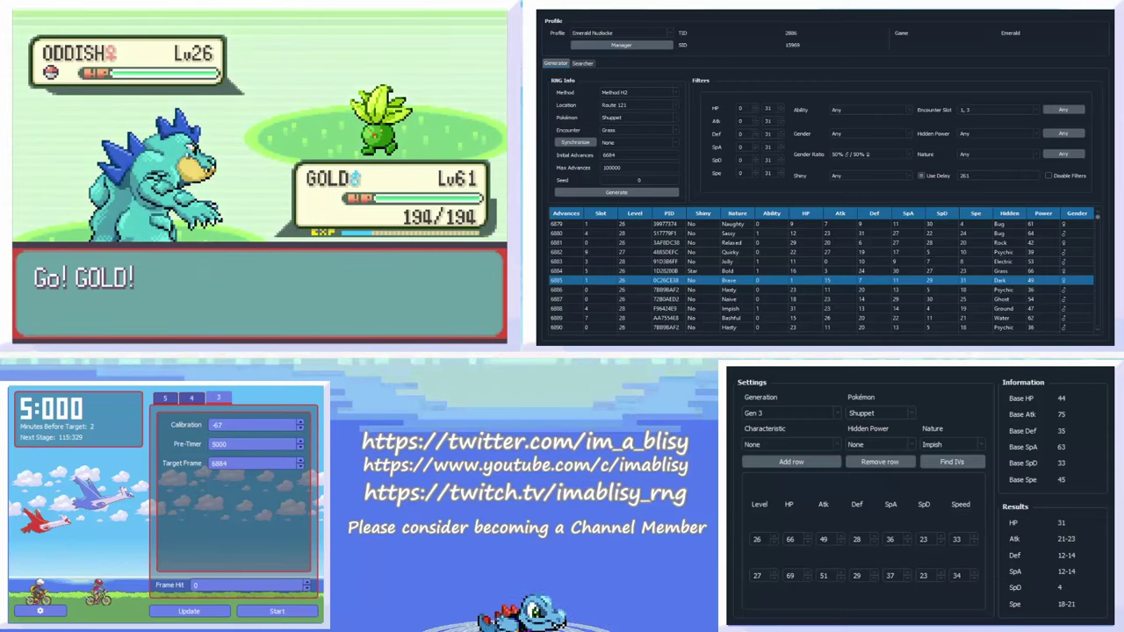
# Throw a regular Poké Ball at the wild level 26 Oddish.
pyautogui.press('Right')
pyautogui.press('x')
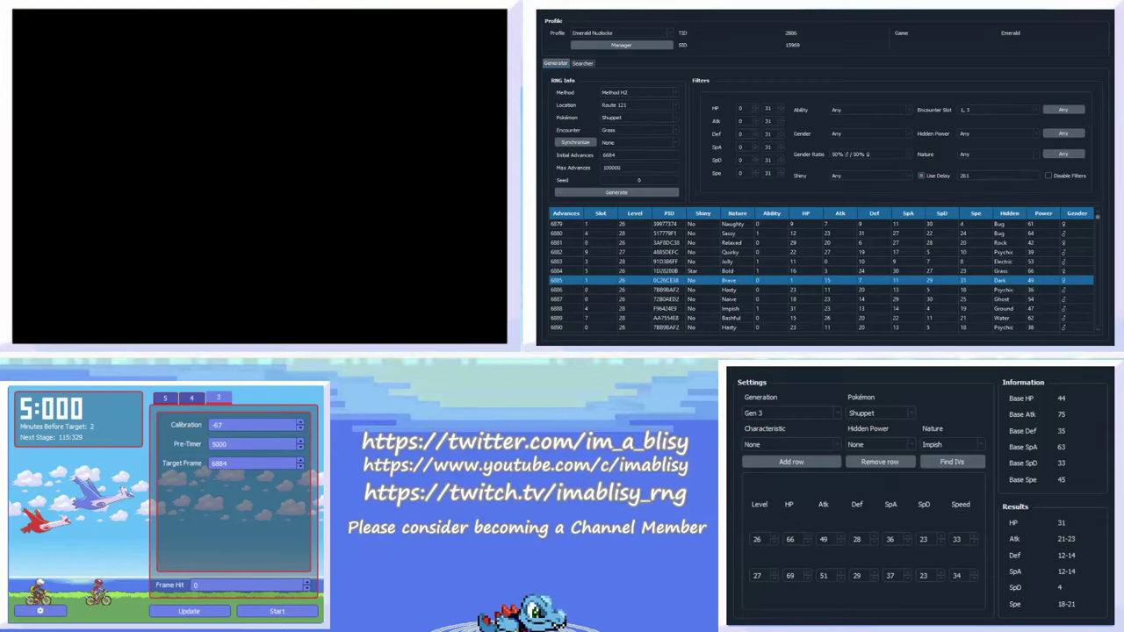
pyautogui.press('Down')
pyautogui.press('Up')
pyautogui.press('x')
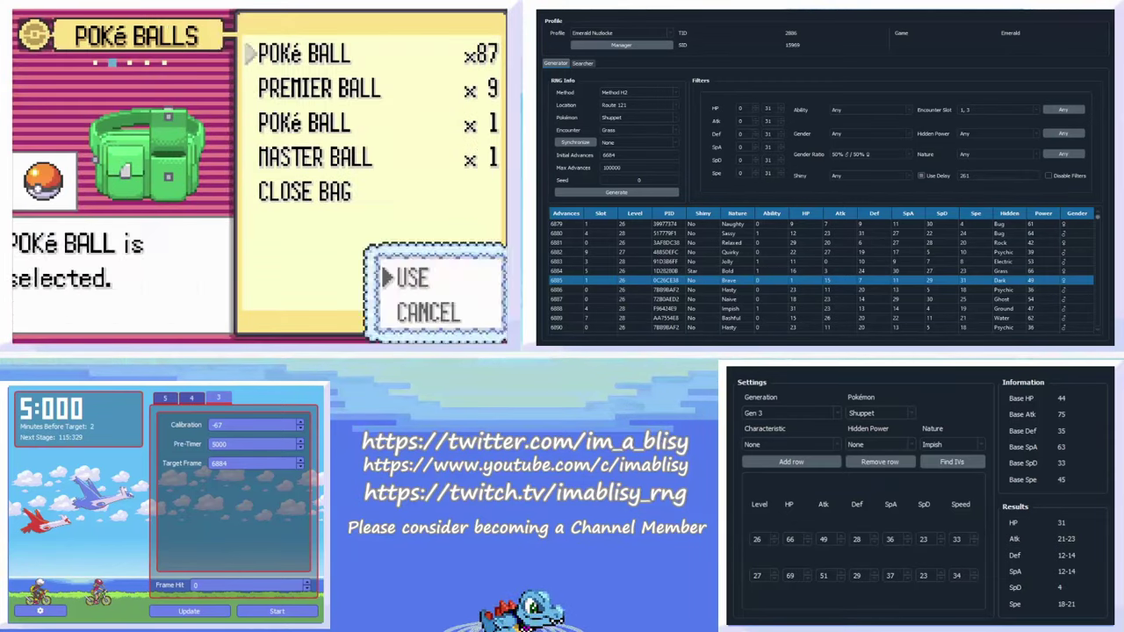
pyautogui.press('x')
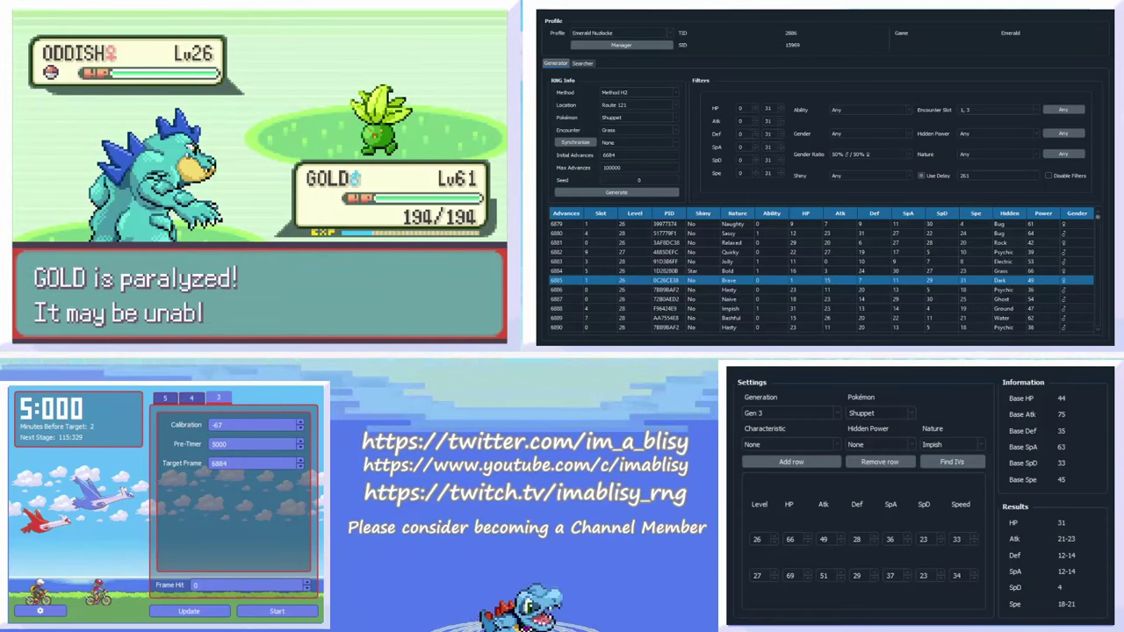
# Throw the Master Ball at the wild Oddish and finish the battle.
pyautogui.press('x')
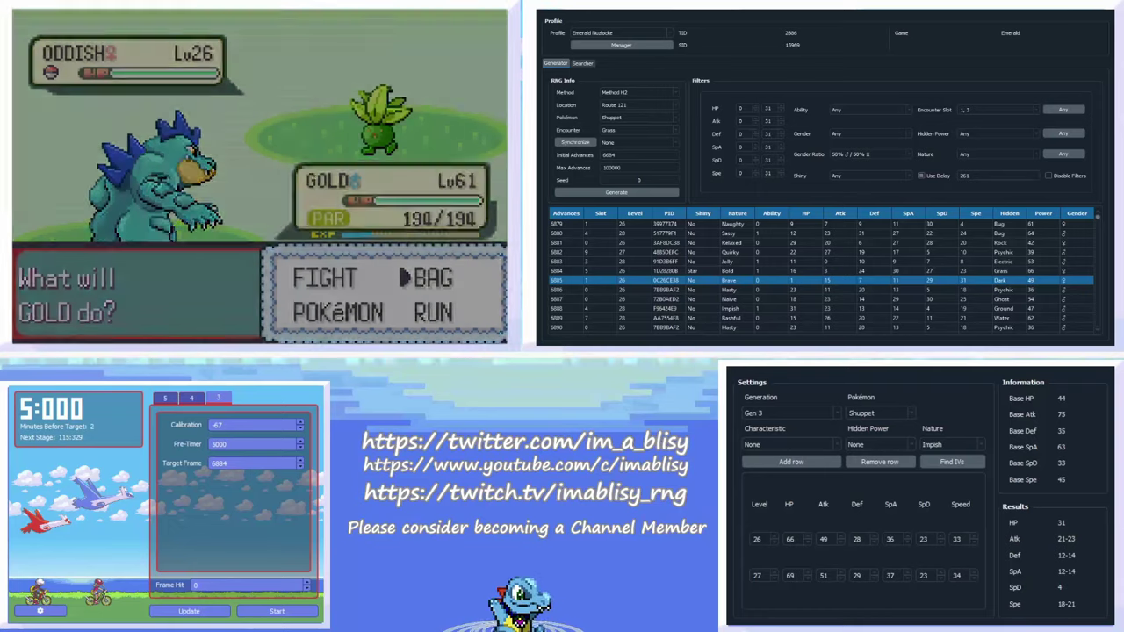
pyautogui.press('Down')
pyautogui.press('Down')
pyautogui.press('x')
pyautogui.press('x')
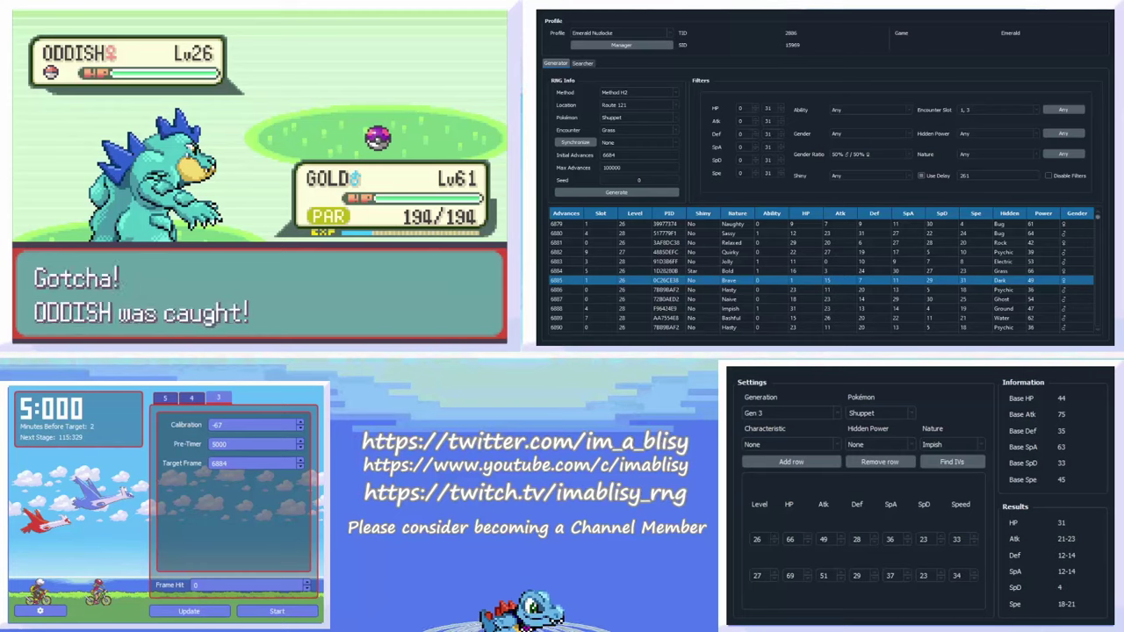
pyautogui.press('x')
# Open the caught Oddish's summary and compare its nature and level with the frame 6884 result.
pyautogui.press('z')
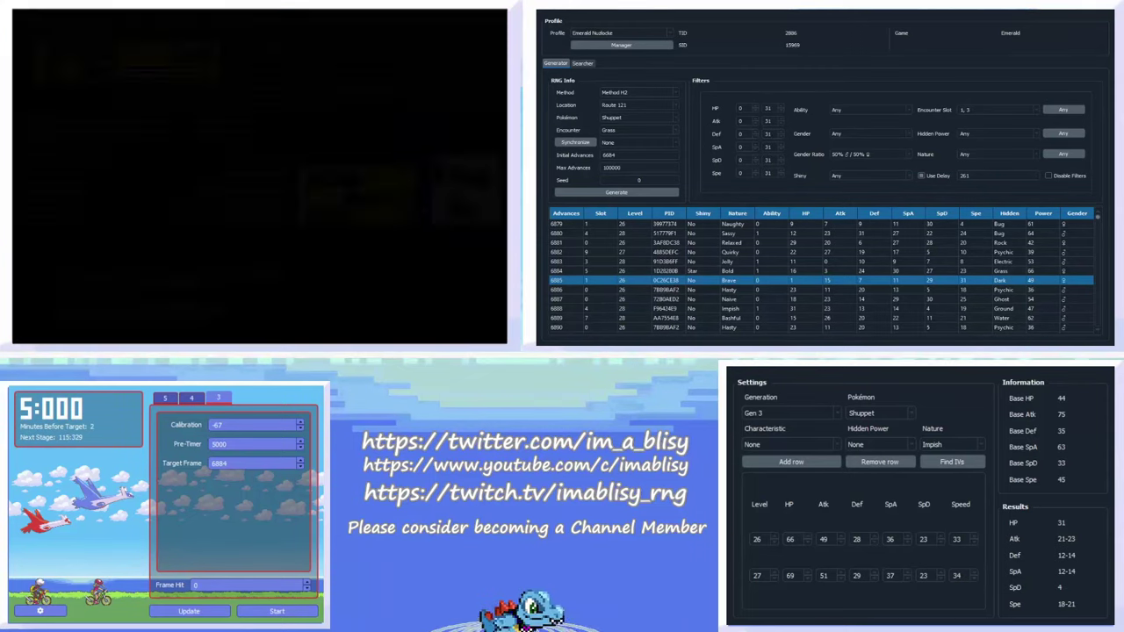
pyautogui.press('Return')
pyautogui.press('x')
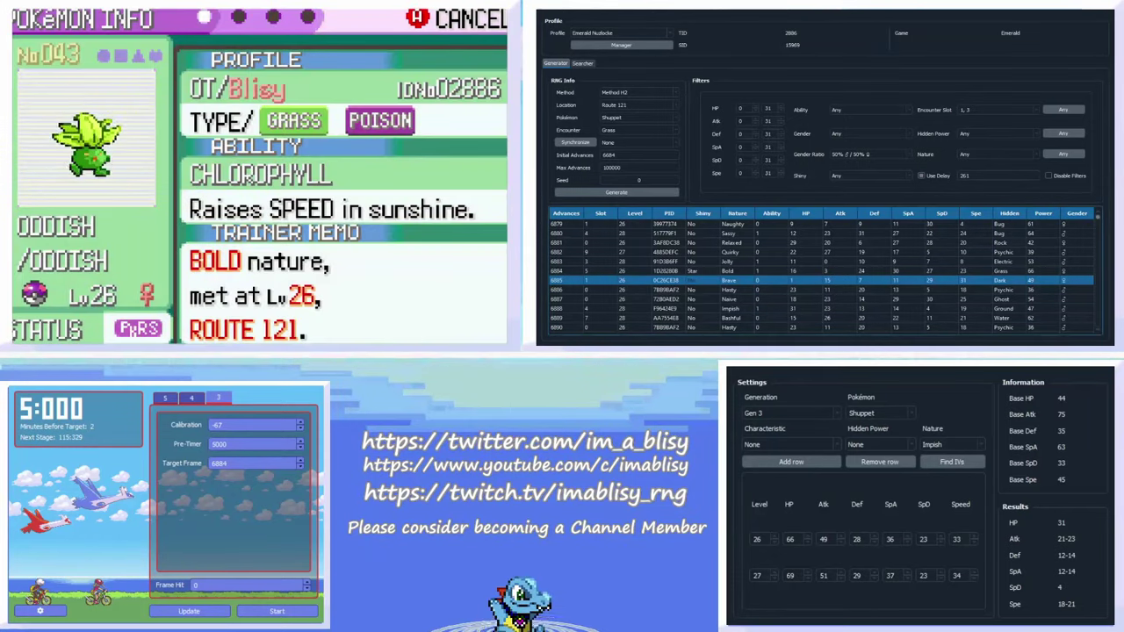
pyautogui.moveTo(565, 271); pyautogui.dragTo(929, 275)
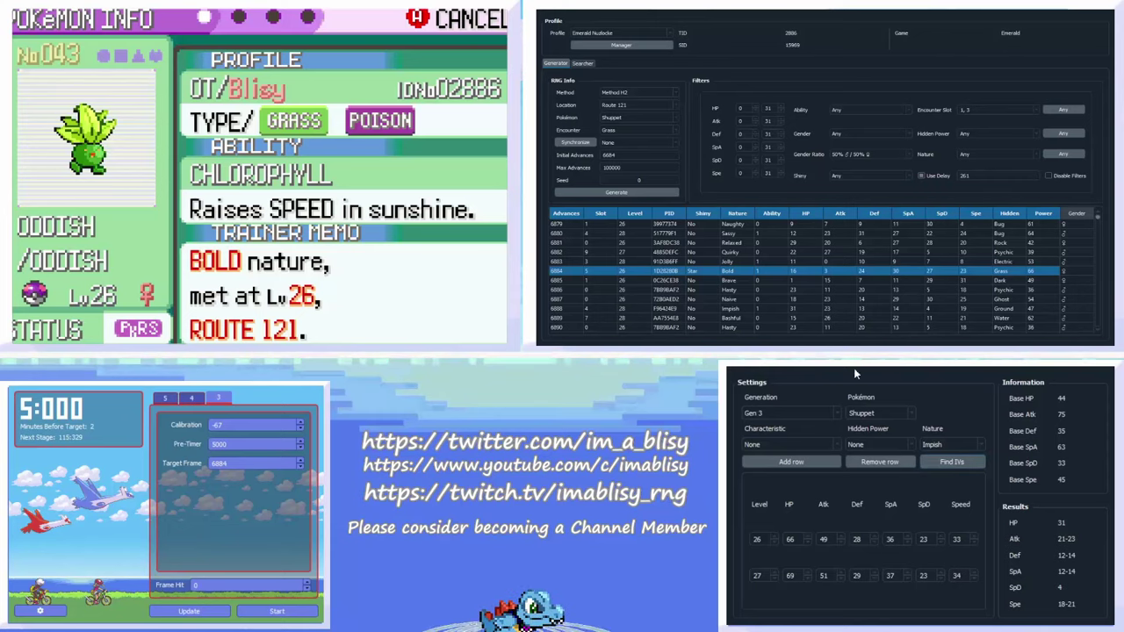
# Set the IV calculator's Pokémon to Oddish and remove the second stat row.
pyautogui.click(887, 416)
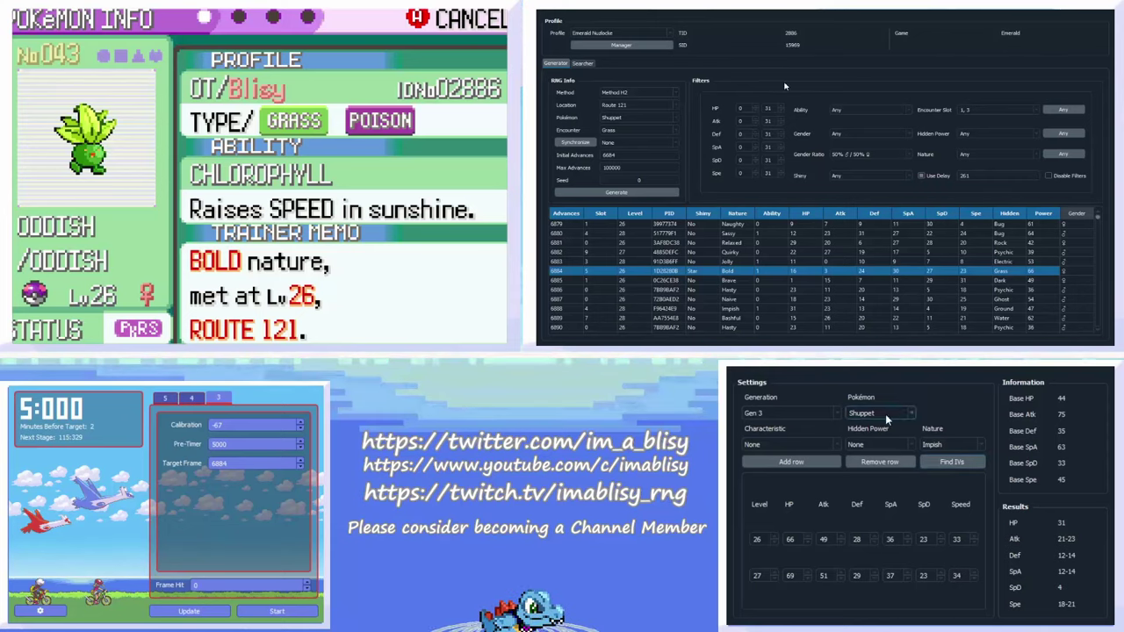
pyautogui.hotkey('ctrl', 'a')
pyautogui.write('Oddish')
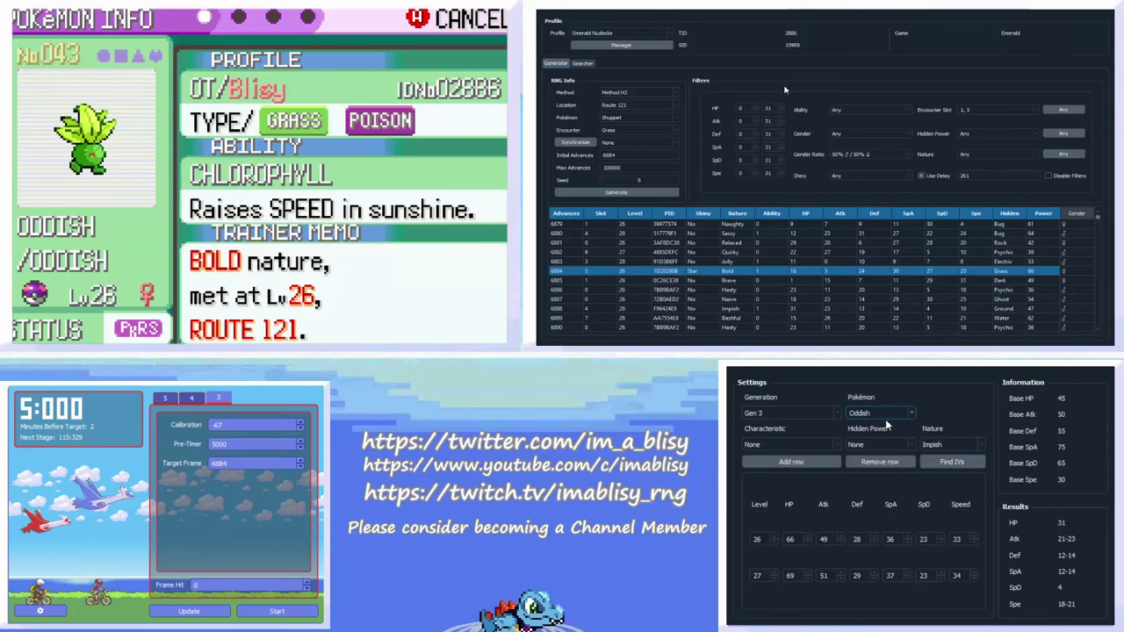
pyautogui.click(892, 462)
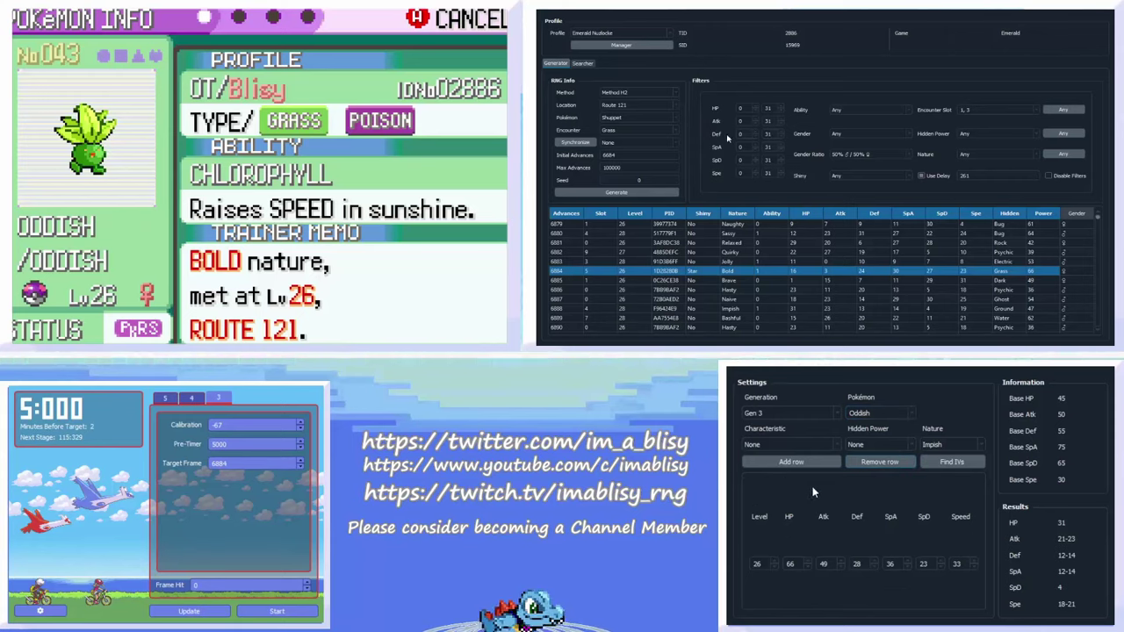
# Enter Oddish's stats as HP 63, Atk 27, Def 42, SpA 51, SpD 45 and Speed 26, and calculate the IVs.
pyautogui.click(793, 564)
pyautogui.write('63')
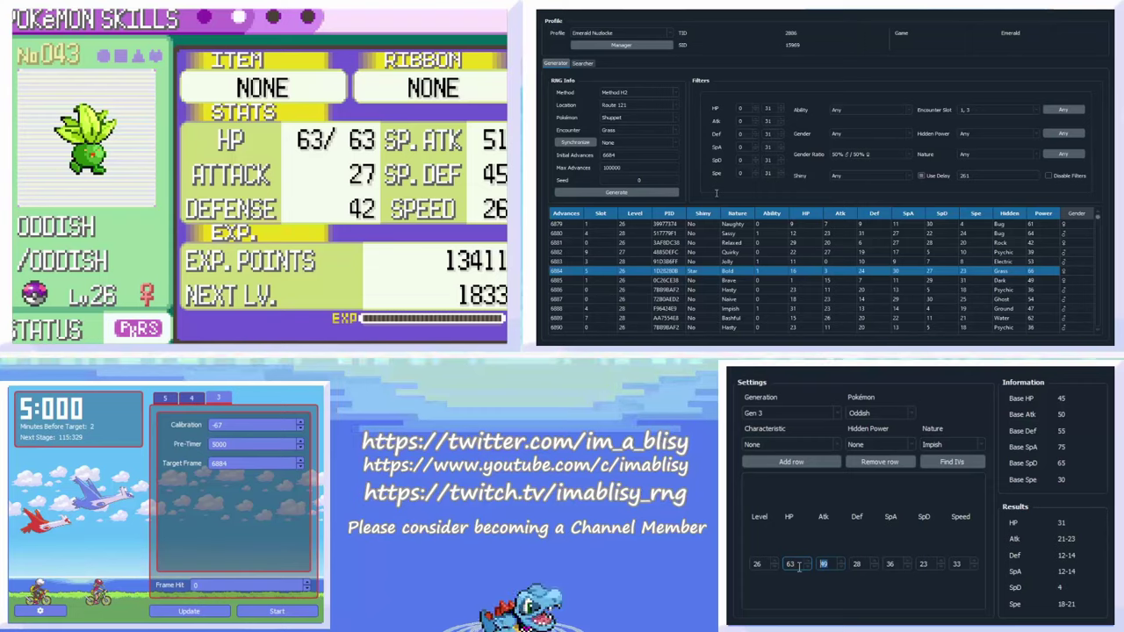
pyautogui.press('Tab')
pyautogui.write('27 ')
pyautogui.write('42 ')
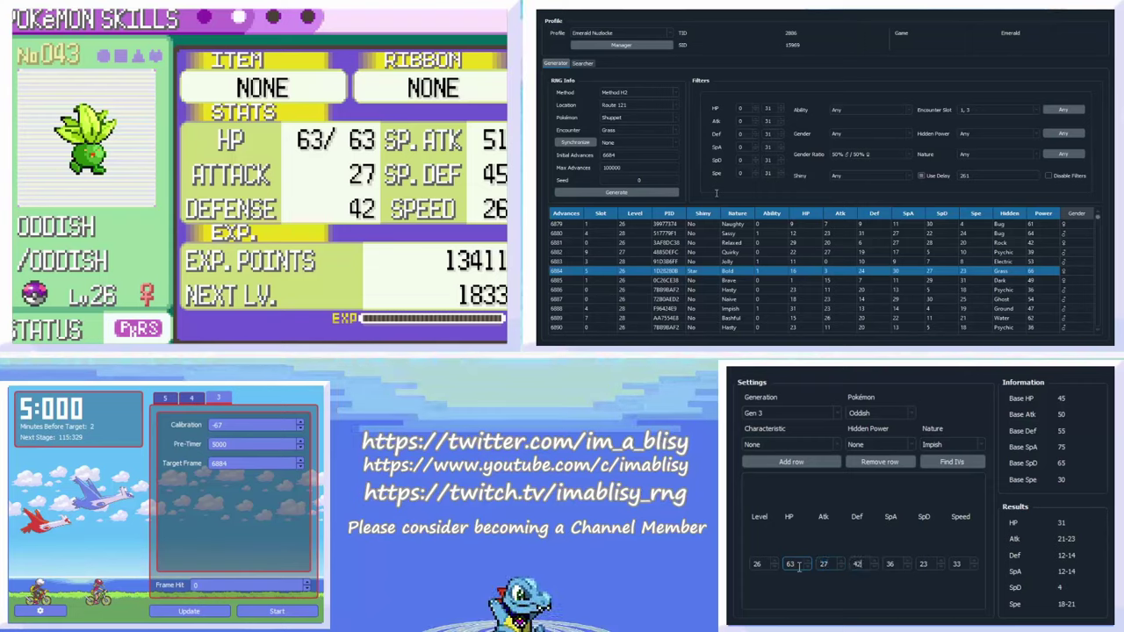
pyautogui.write('51 ')
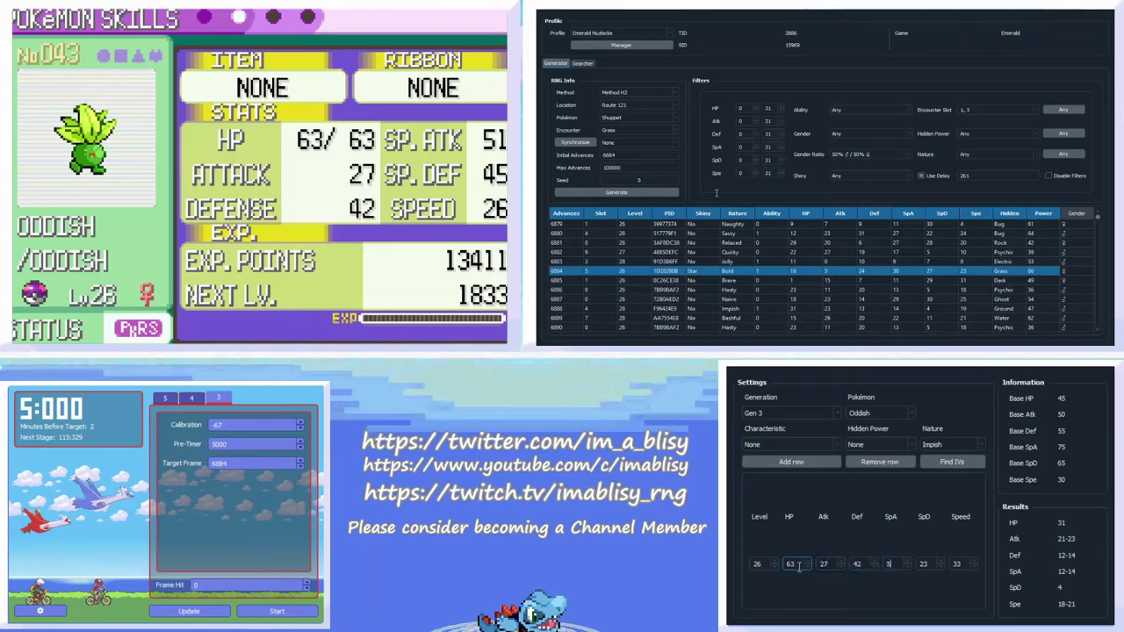
pyautogui.write('45')
pyautogui.press('Tab')
pyautogui.write('2')
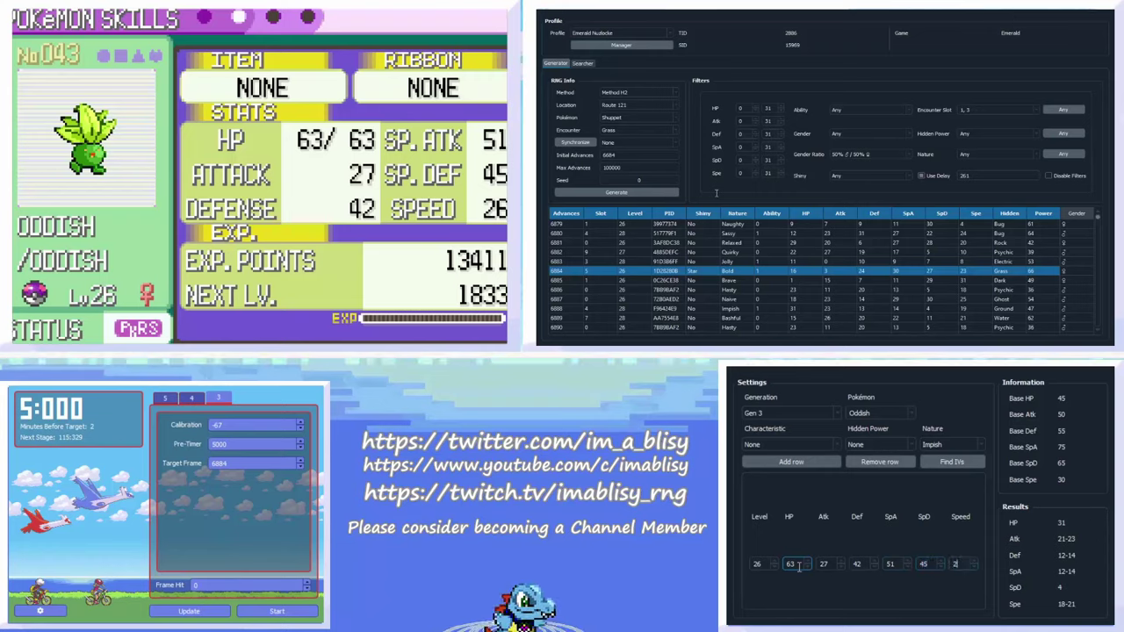
pyautogui.click(935, 461)
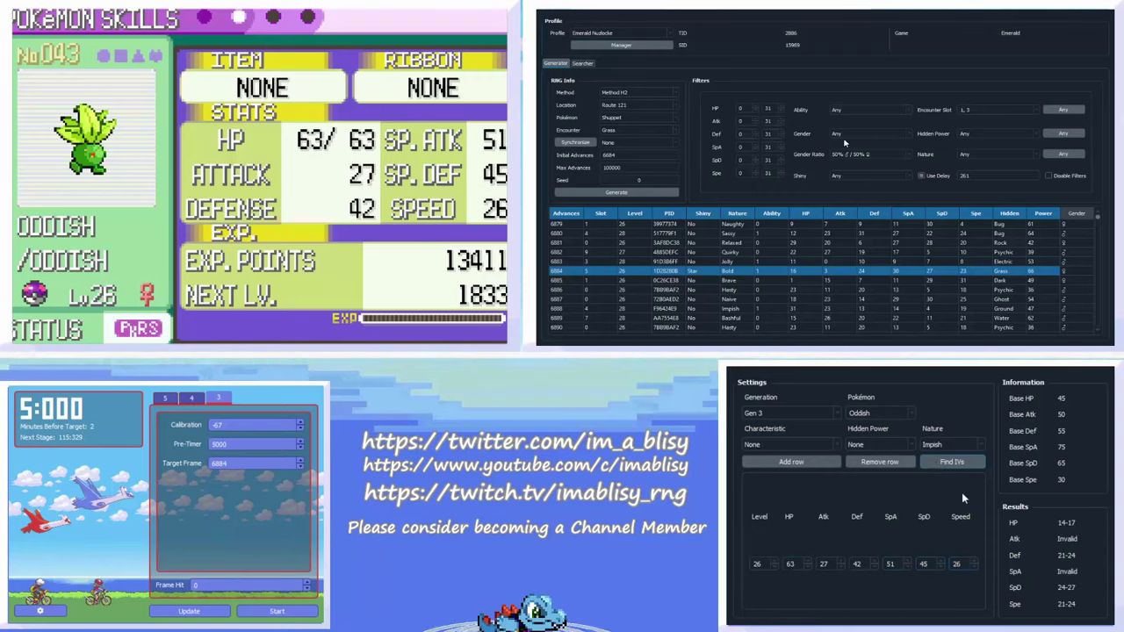
# Change the IV calculator's nature to match the caught Oddish's Bold nature.
pyautogui.click(856, 415)
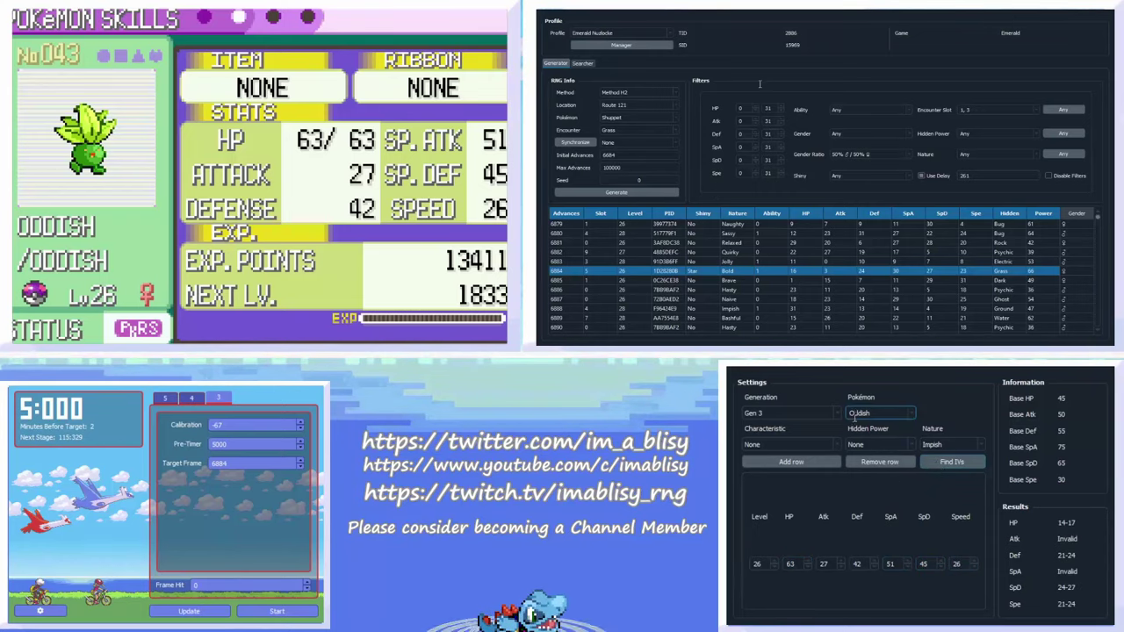
pyautogui.click(929, 443)
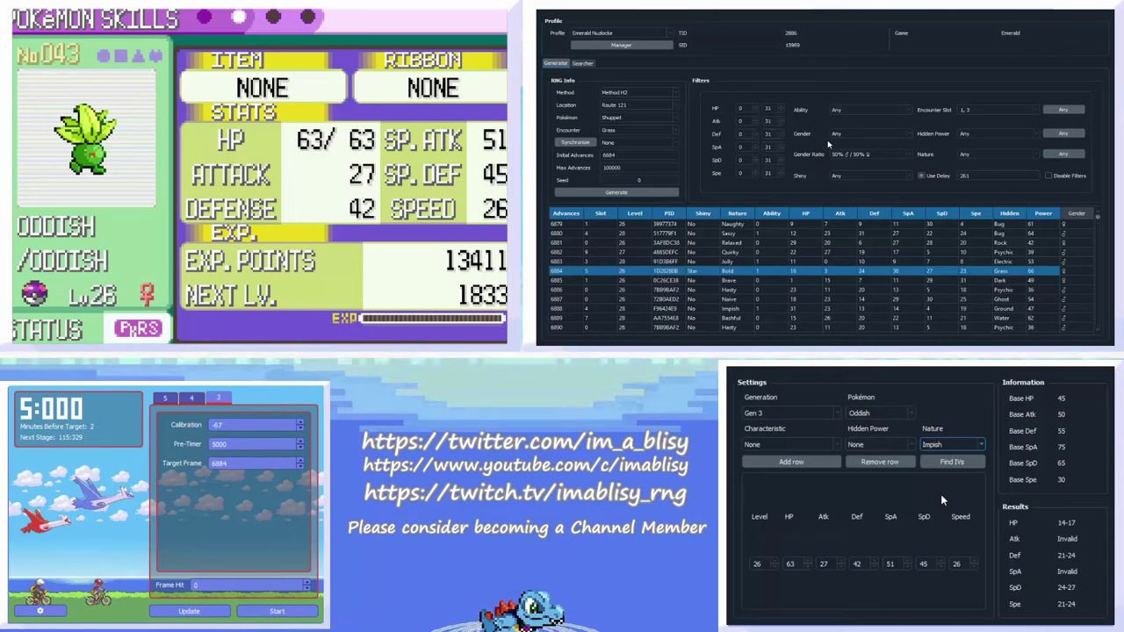
pyautogui.press('b')
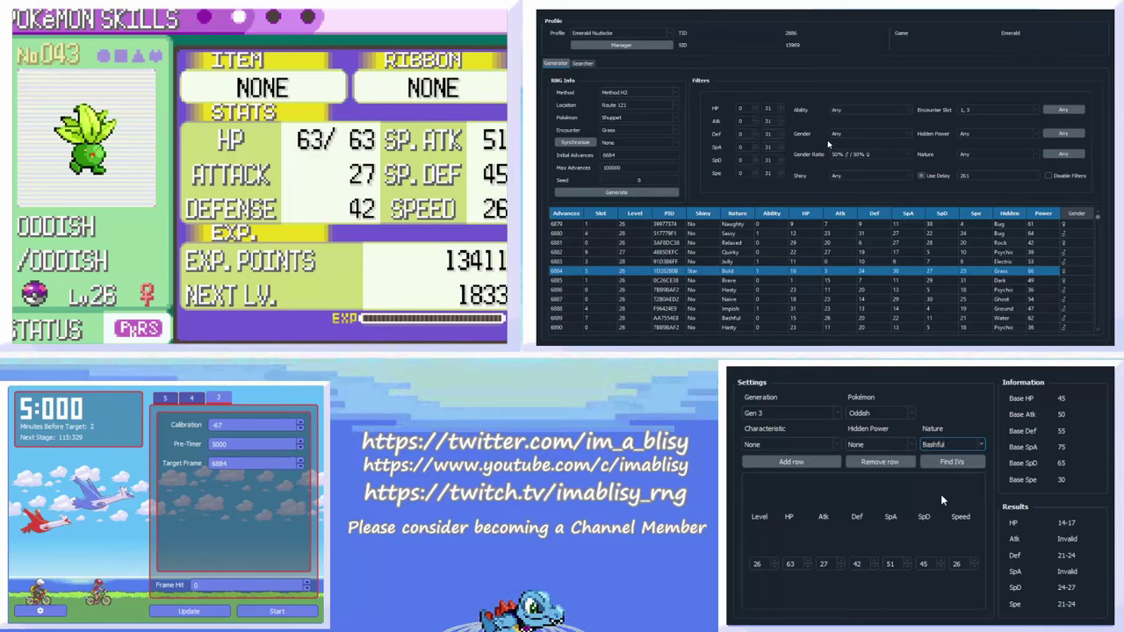